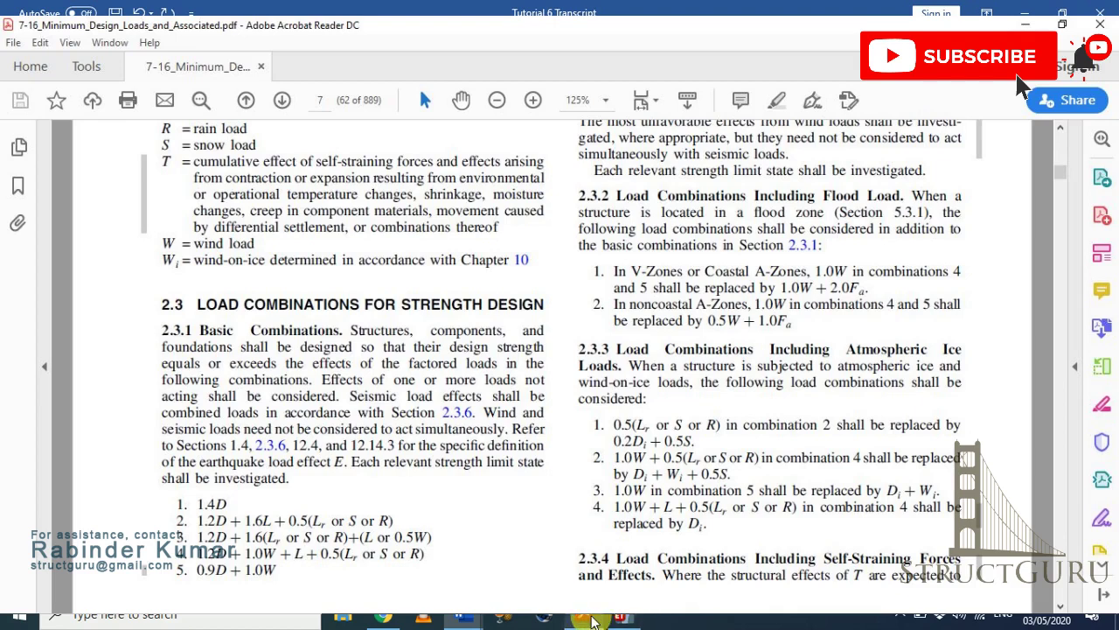
Mark the alternative roof loads of combination 3 in the PDF, then switch to the ETABS model.
click(591, 621)
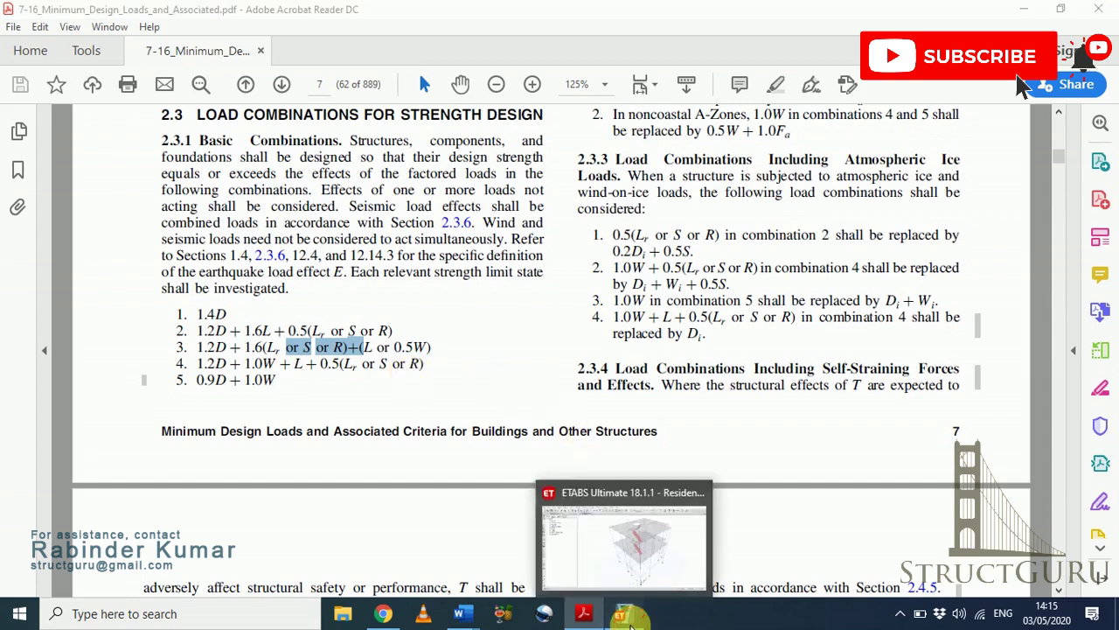
click(622, 614)
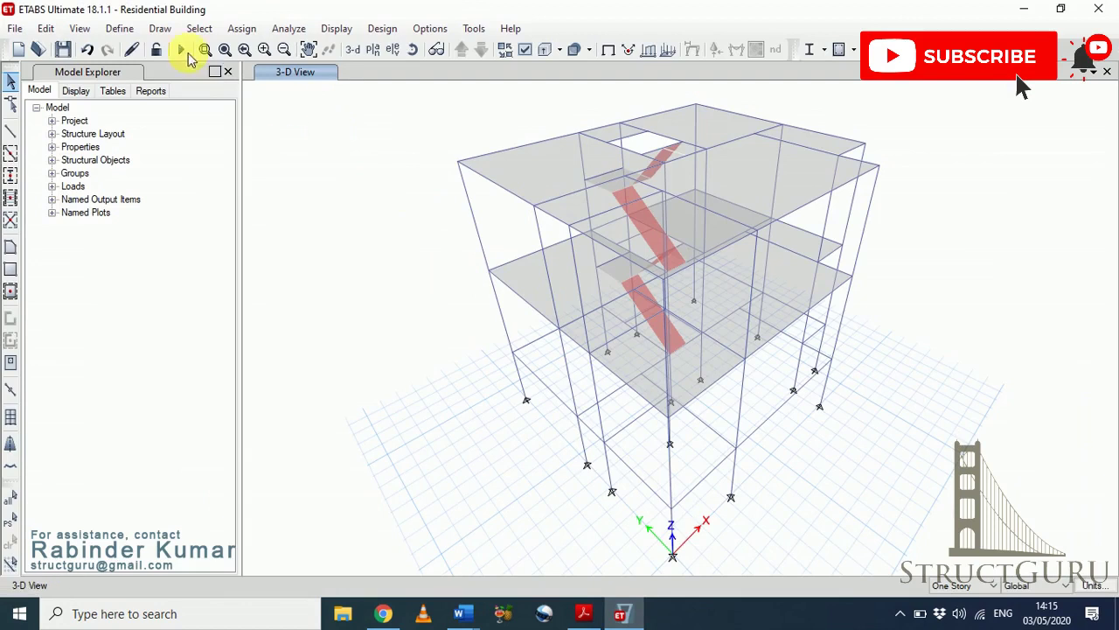
Start a new load combination and check combination 1 (1.4D) in the ASCE PDF.
click(131, 31)
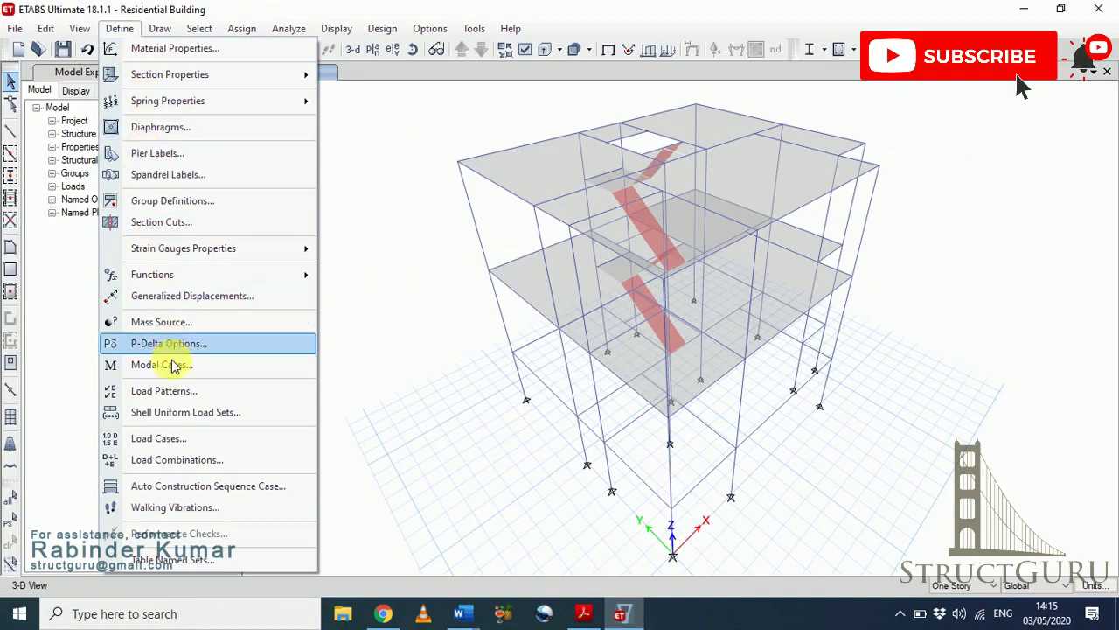
click(191, 477)
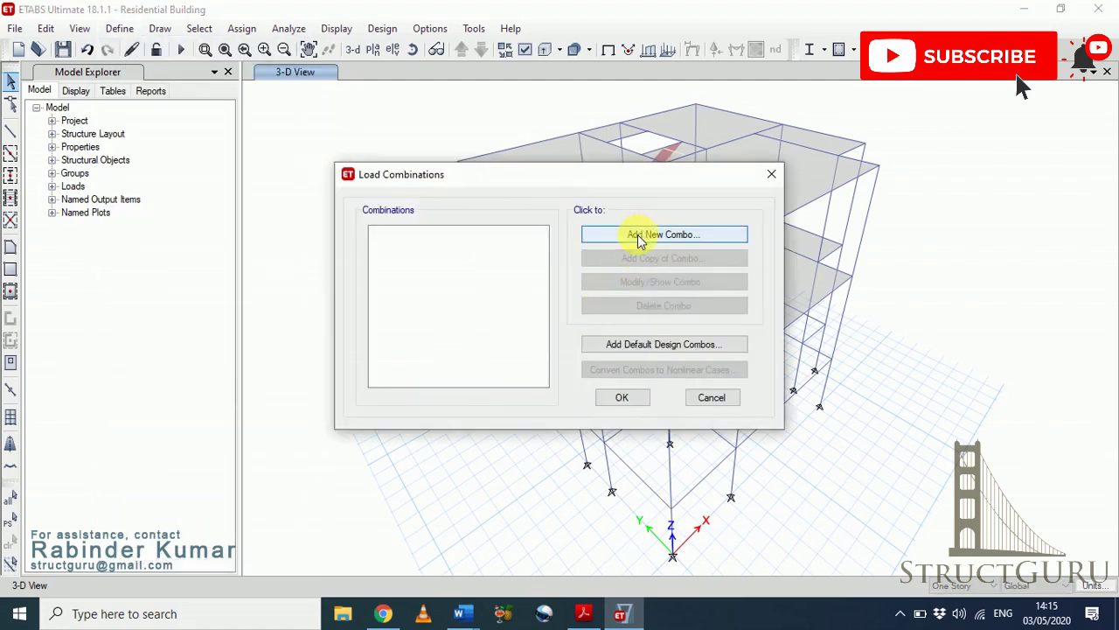
click(639, 236)
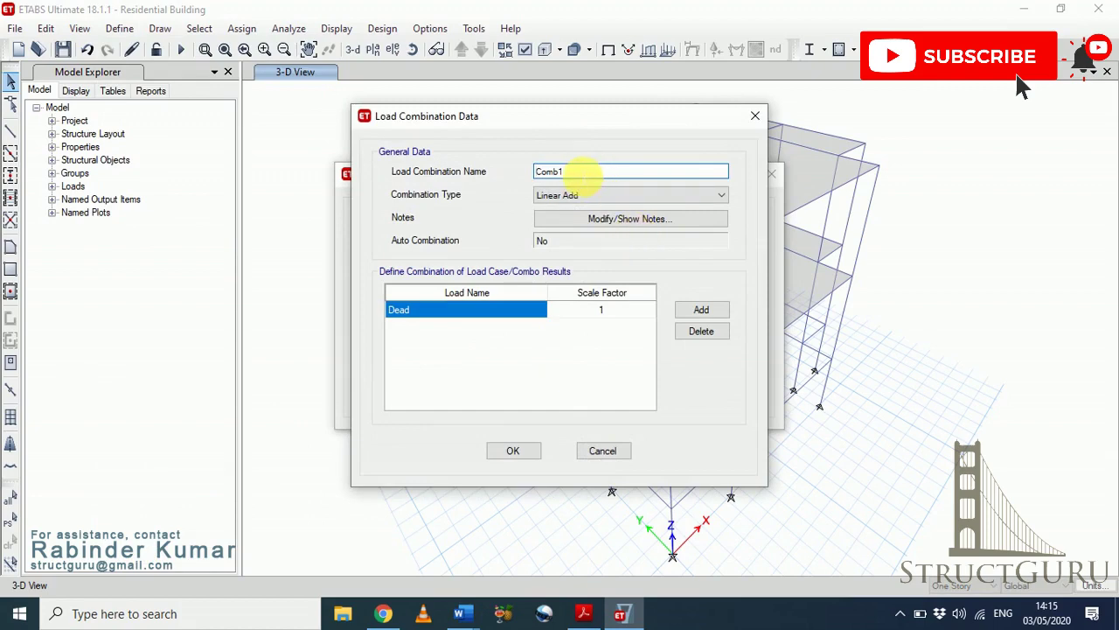
click(584, 614)
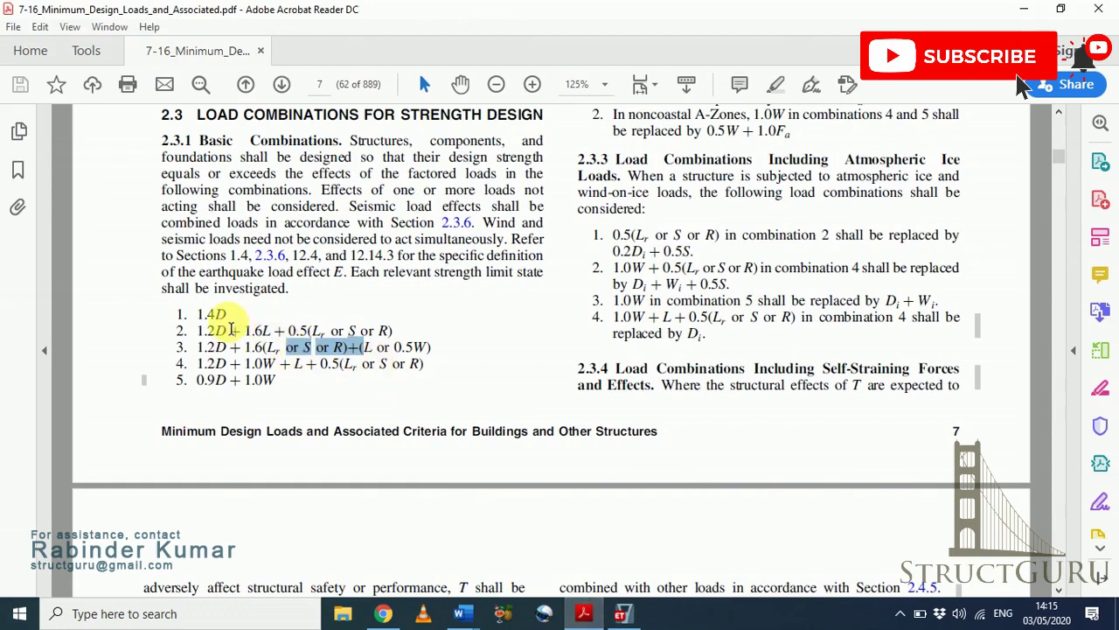
drag(232, 325, 201, 315)
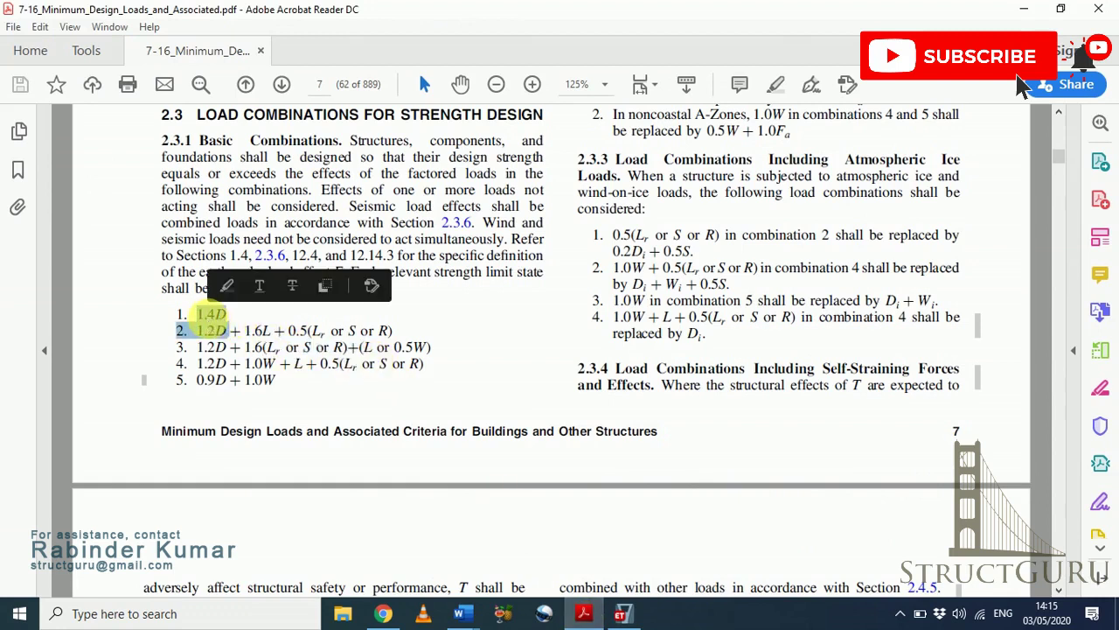
click(202, 321)
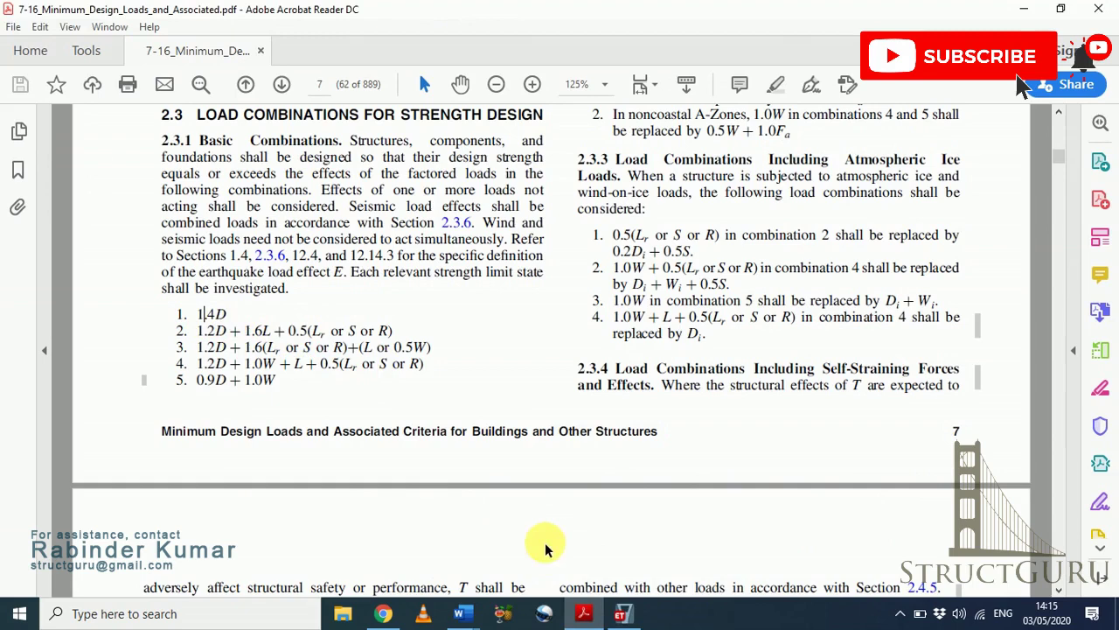
click(621, 613)
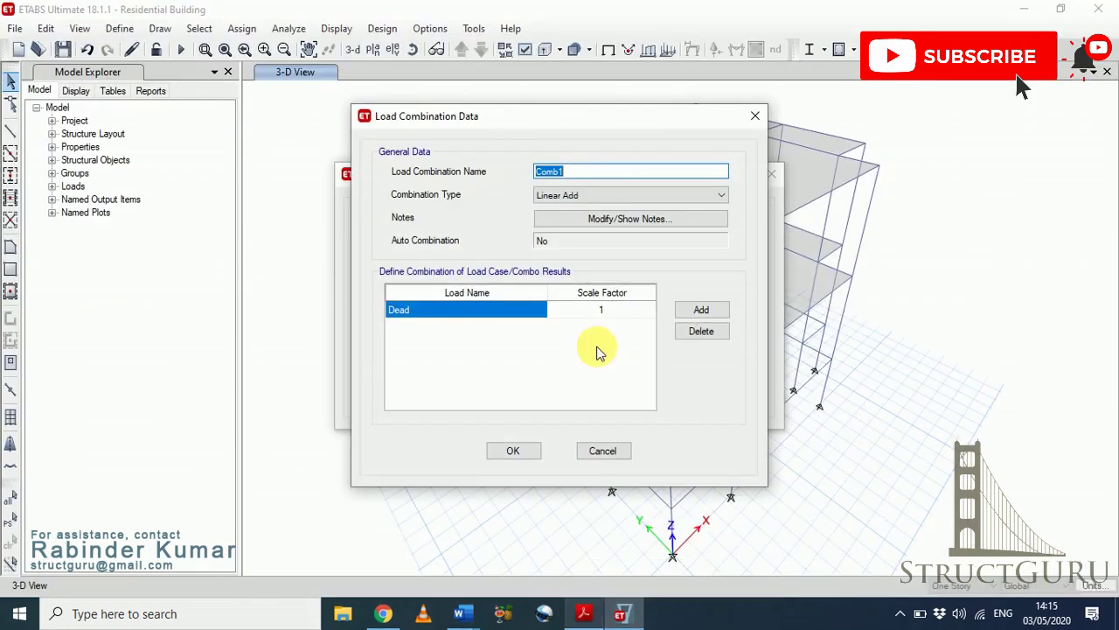
Name the combination 1.4DL, scale Dead by 1.4, and save it.
text(1.)
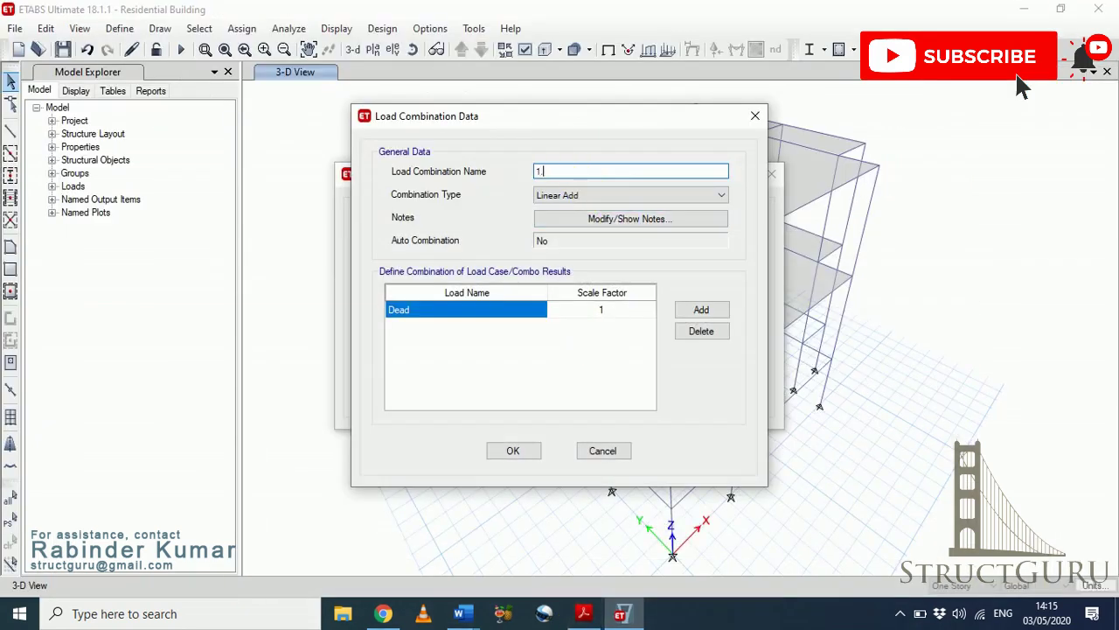
text(4DL)
click(607, 317)
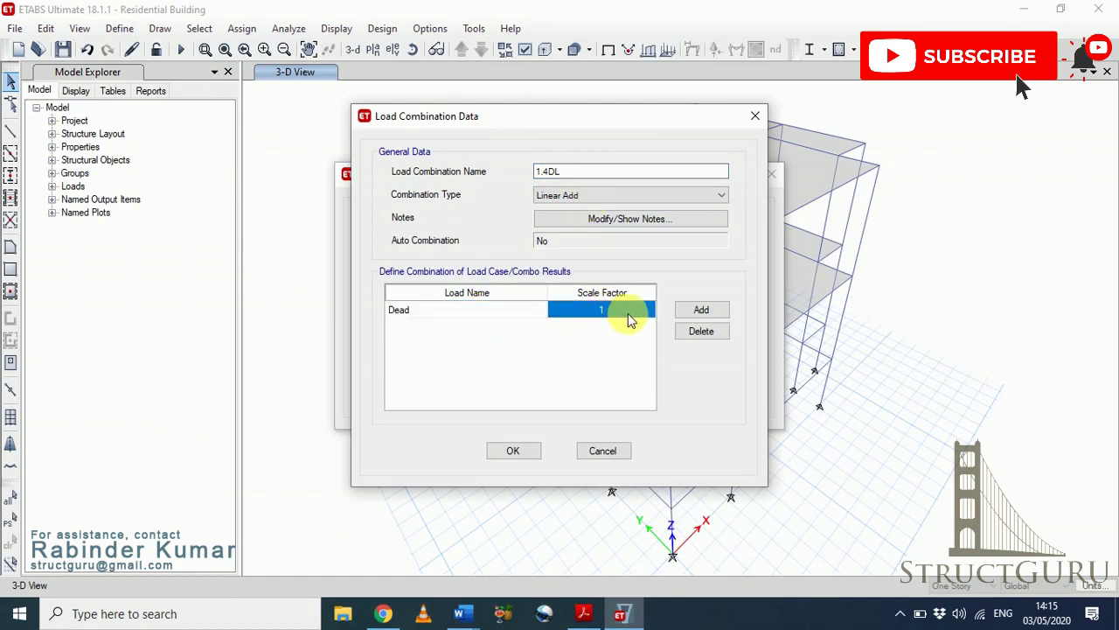
text(1.4)
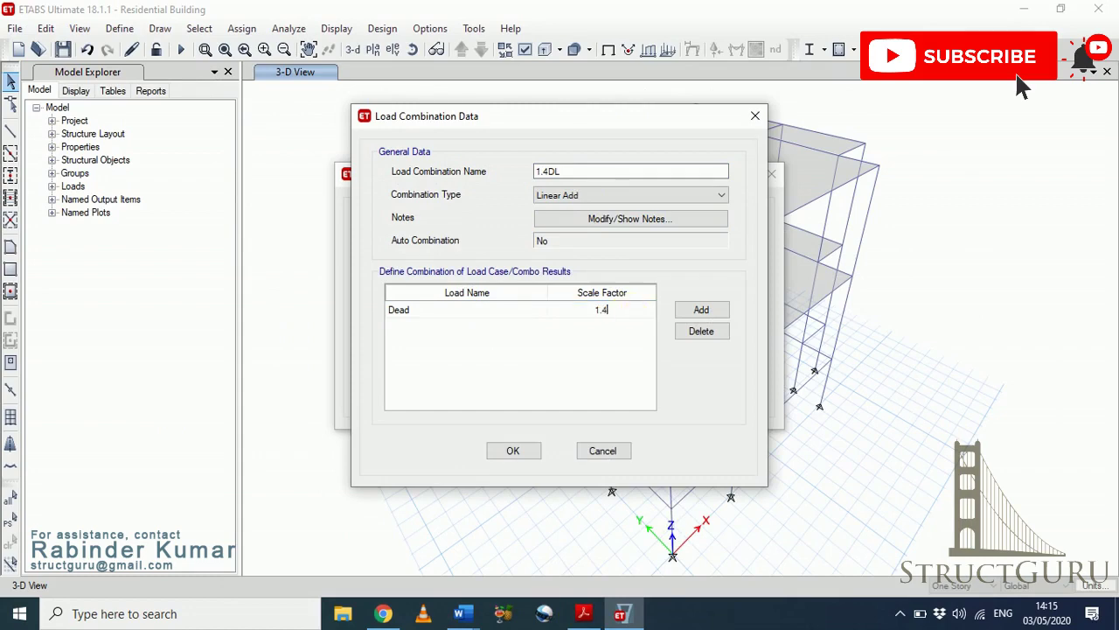
click(516, 450)
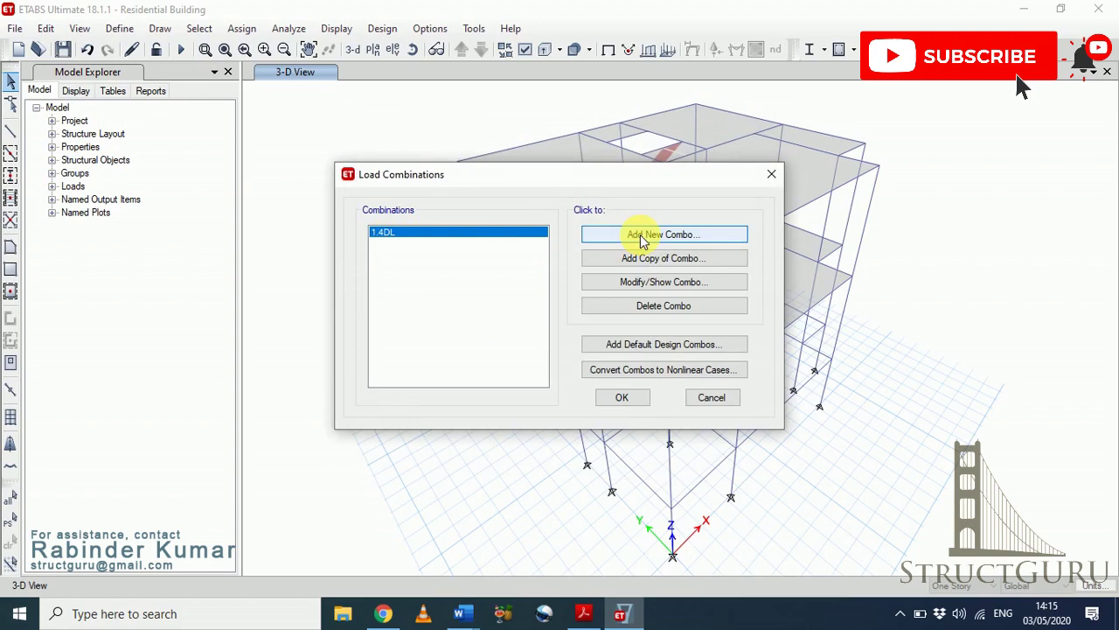
Highlight '1.2D + 1.6L' in combination 2 of the ASCE PDF, then return to ETABS.
click(584, 616)
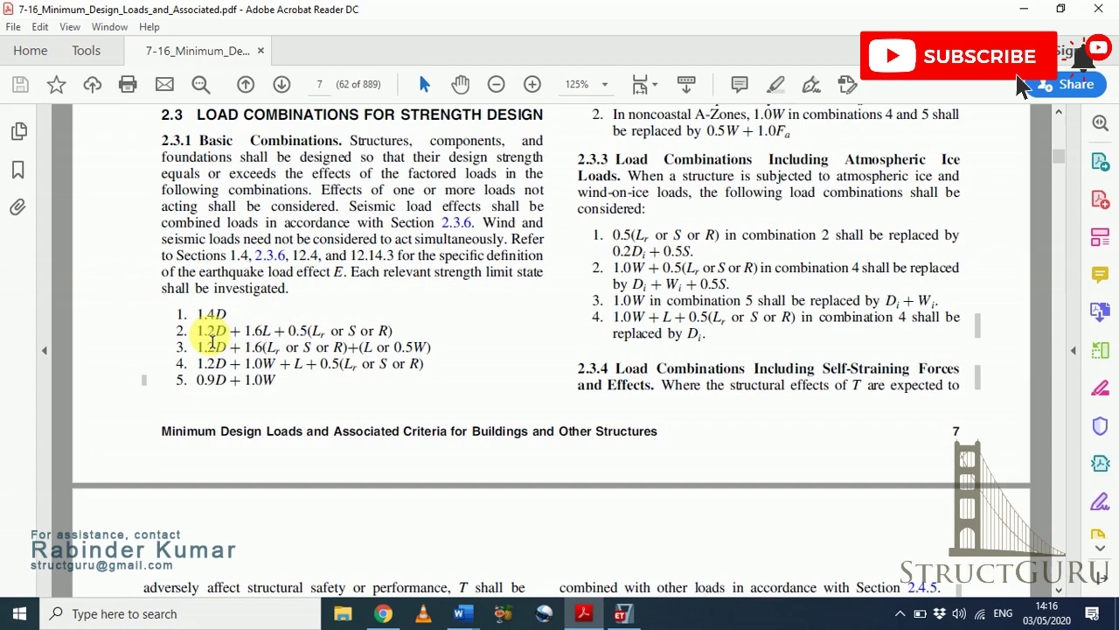
drag(196, 332, 285, 338)
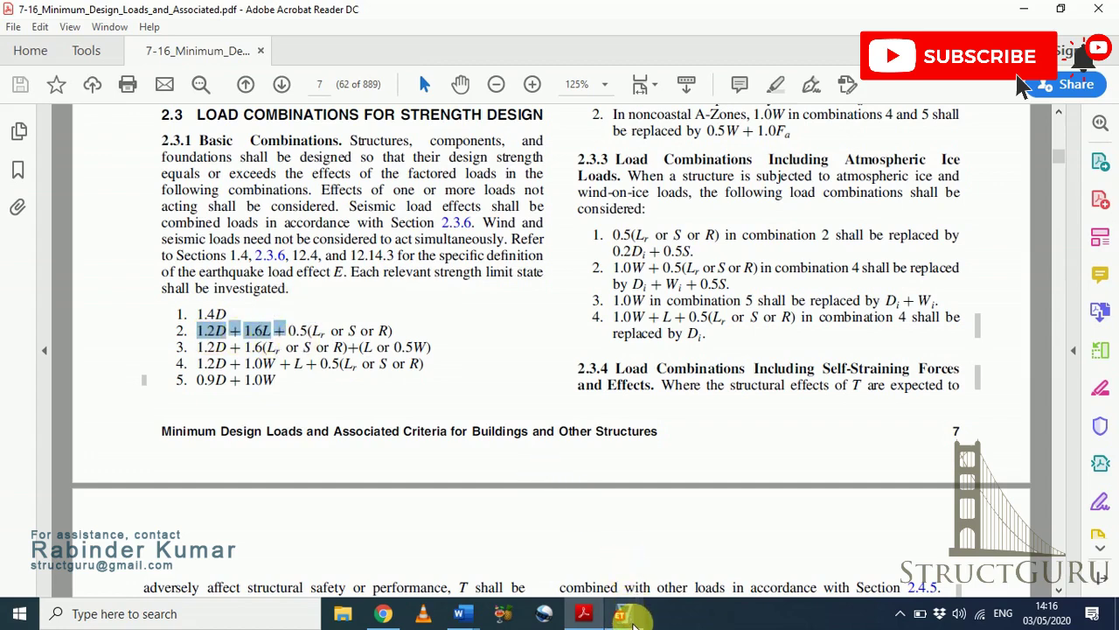
mouse_move(634, 619)
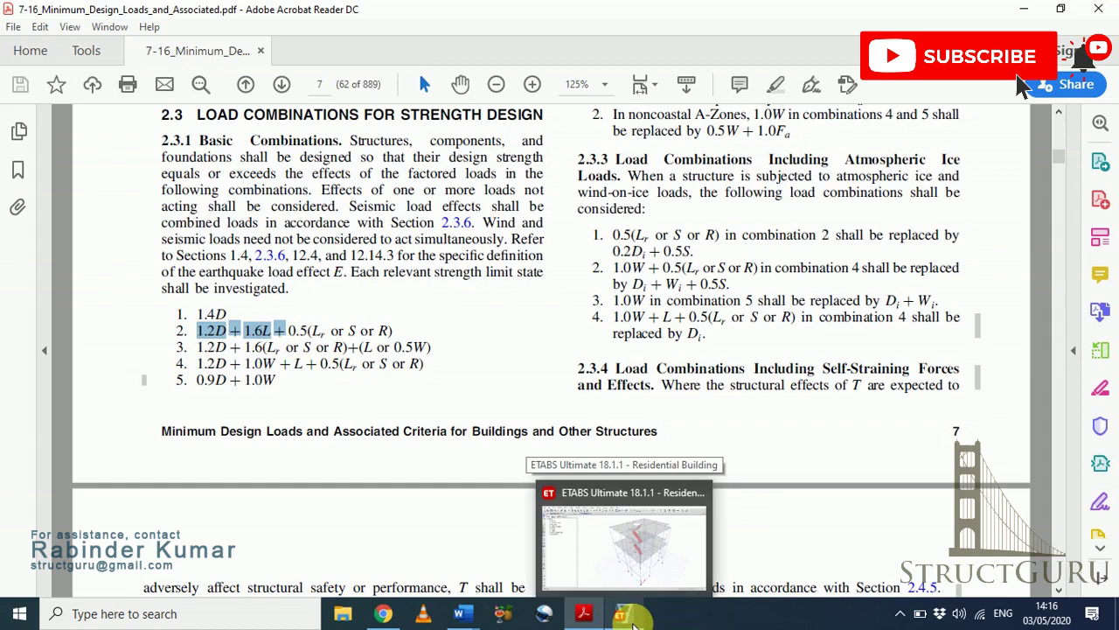
click(634, 619)
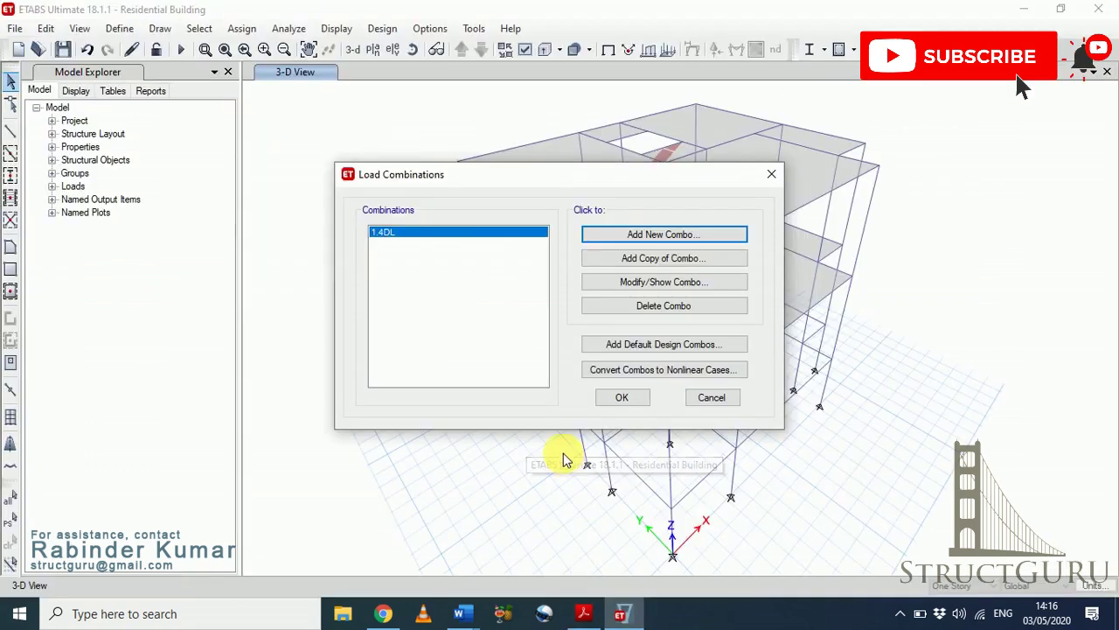
Create a new combination named 1.2D+1.6L with Dead at scale factor 1.2.
click(640, 239)
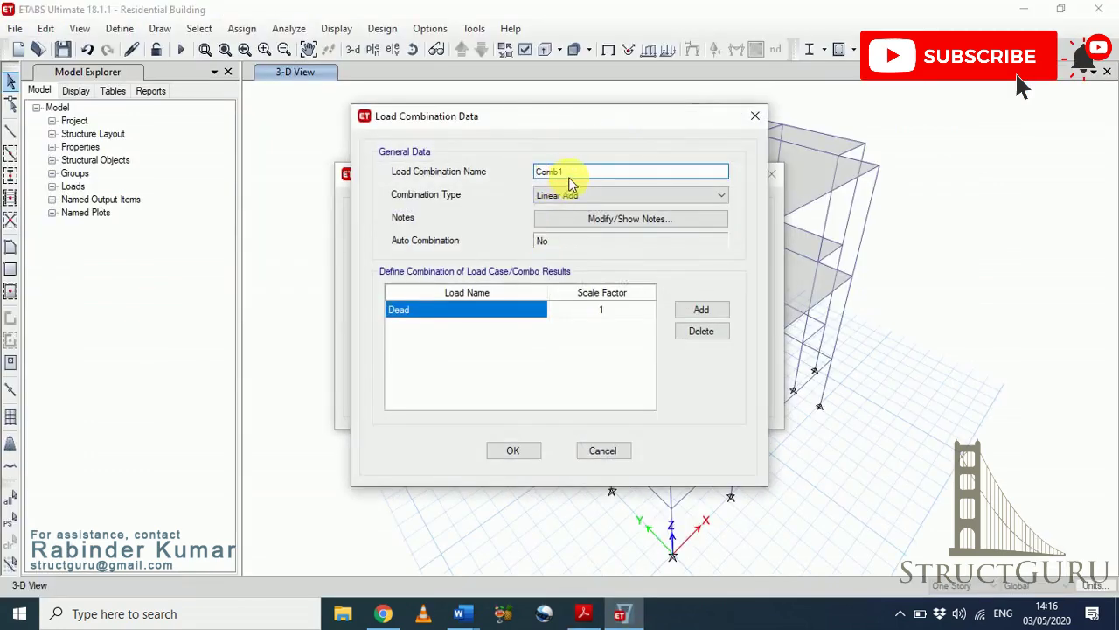
text(1.2d+1.6)
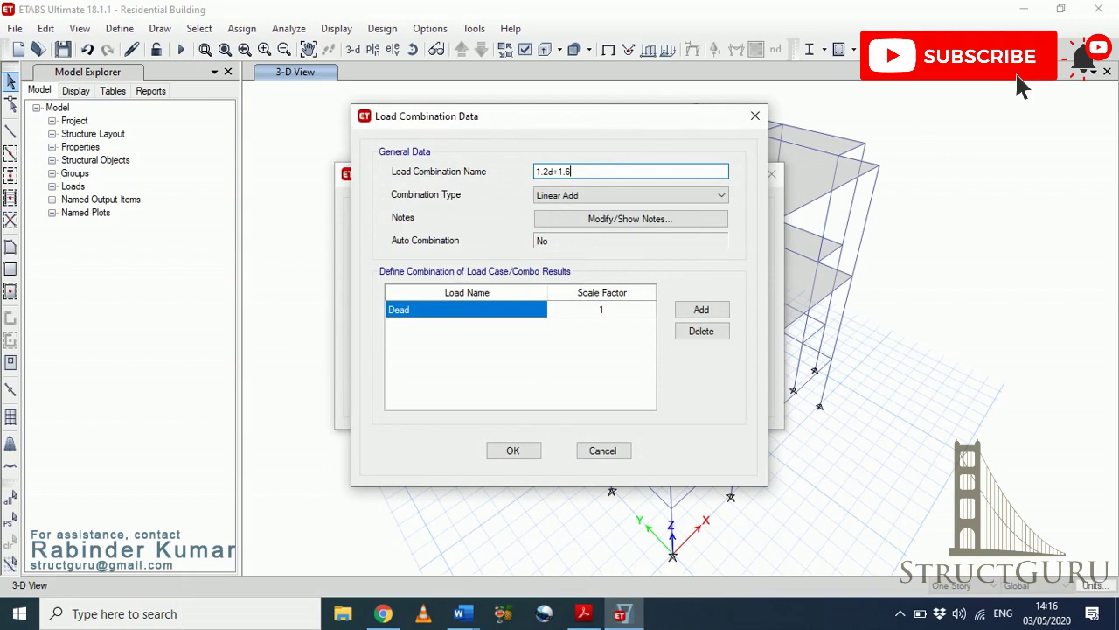
text(L)
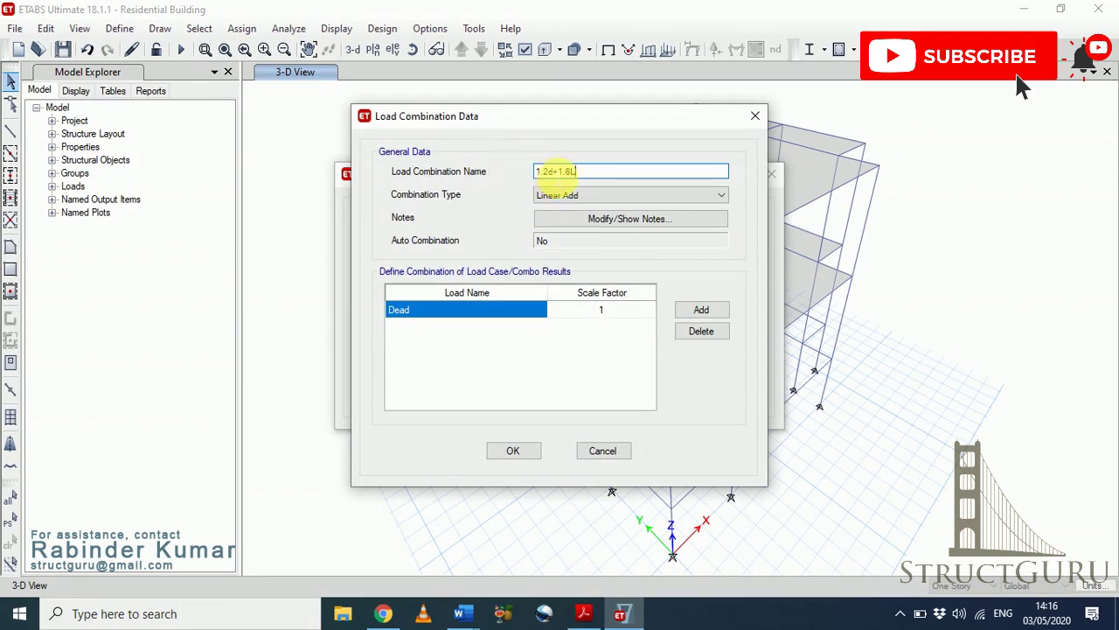
key(BackSpace)
text(D)
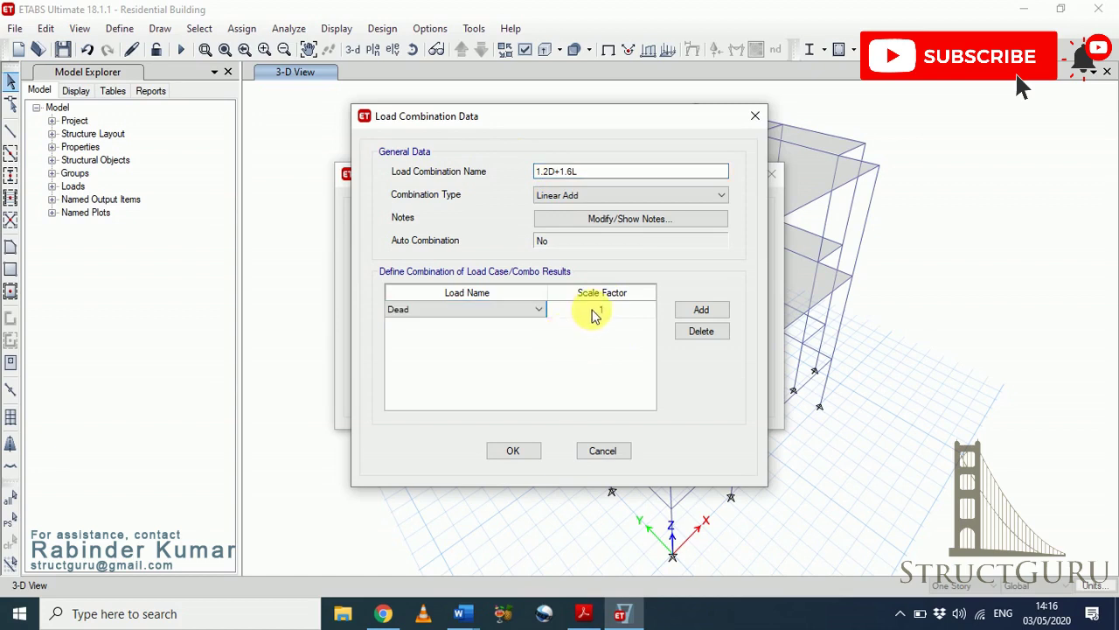
click(593, 311)
click(612, 195)
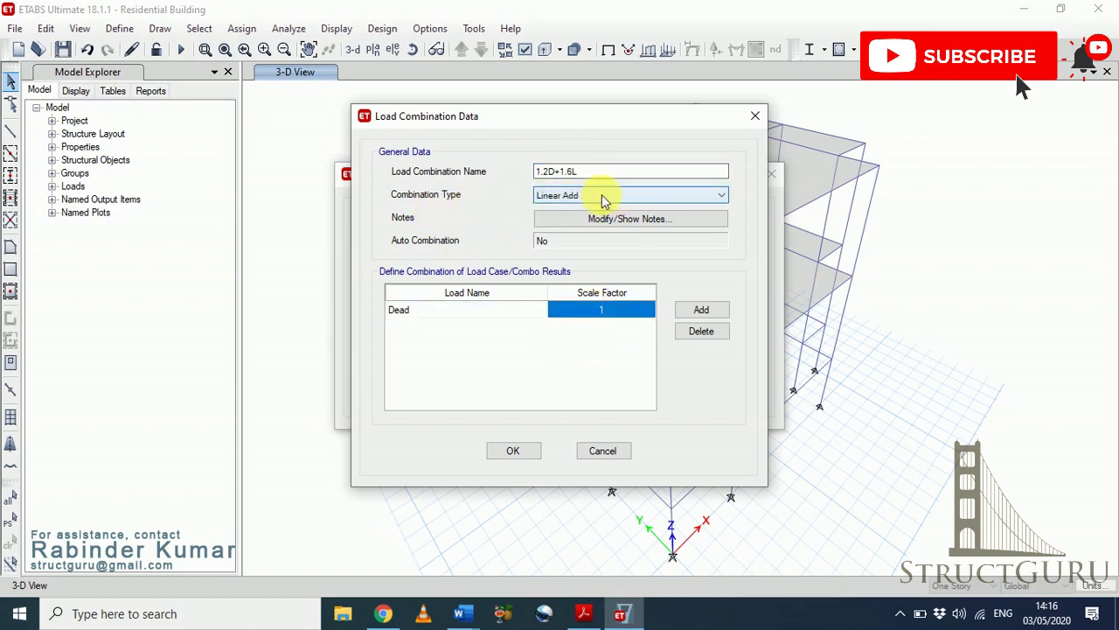
click(456, 310)
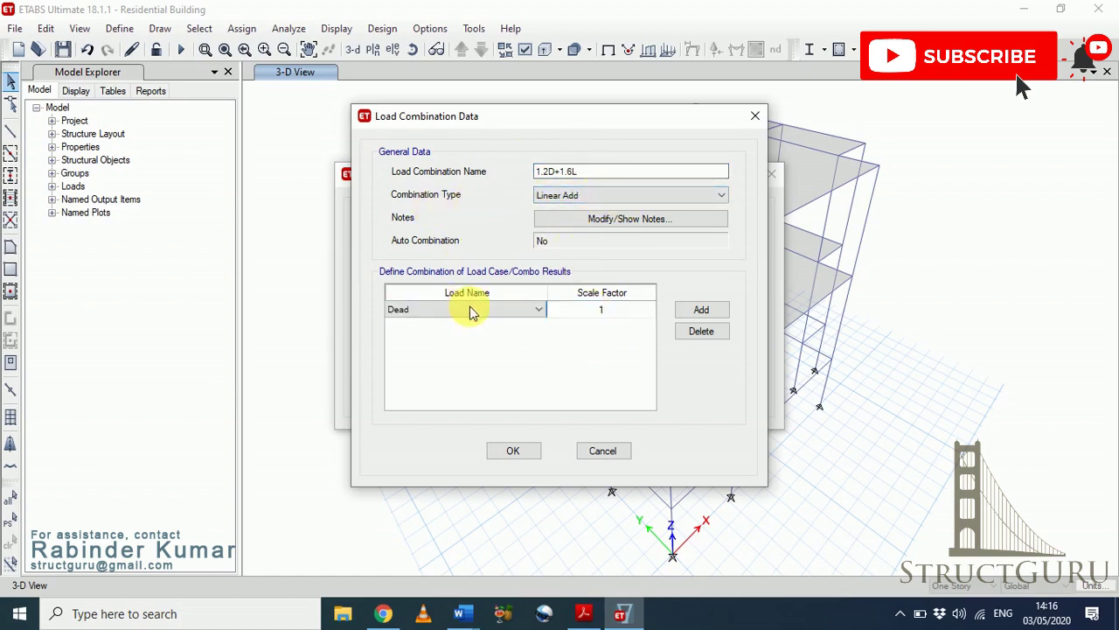
click(598, 311)
text(1.2)
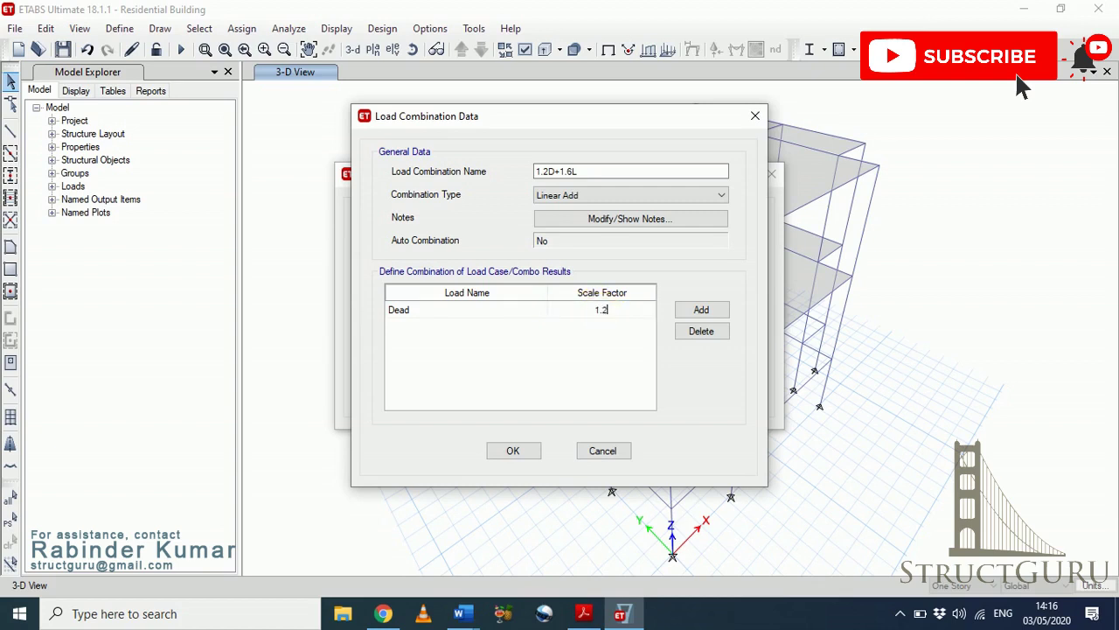
Add Live at scale factor 1.6 as a second row and confirm the combination.
click(705, 313)
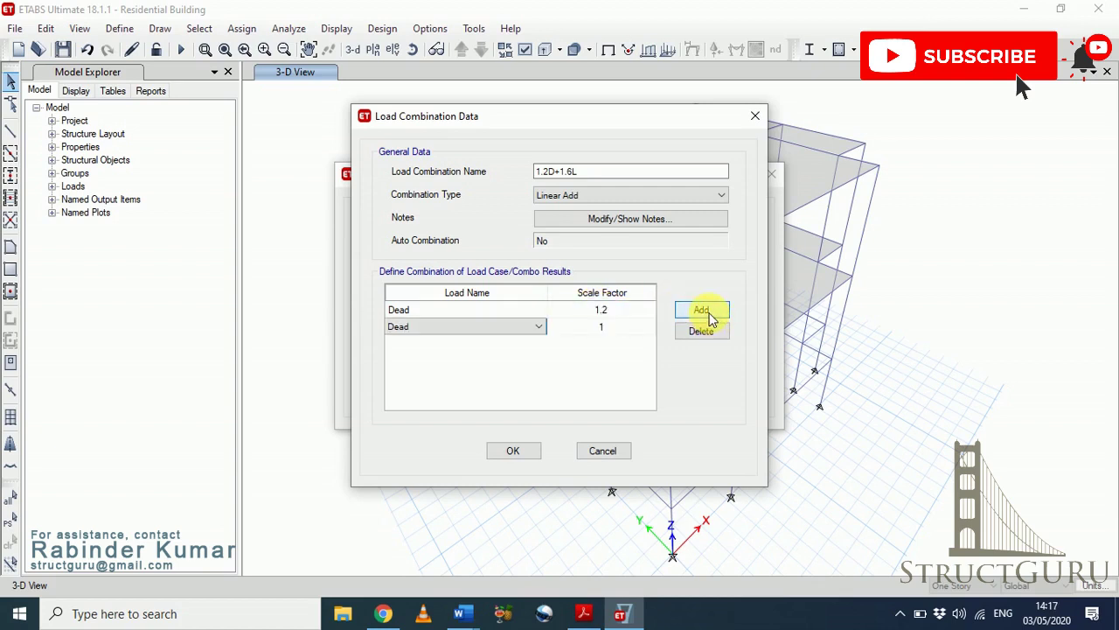
click(478, 329)
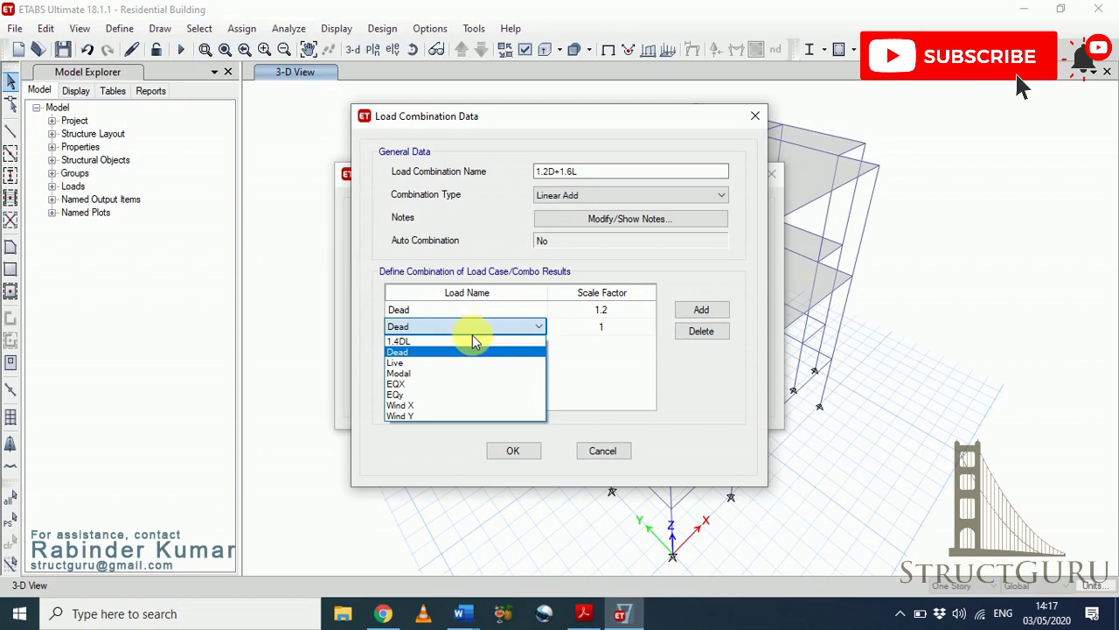
click(458, 363)
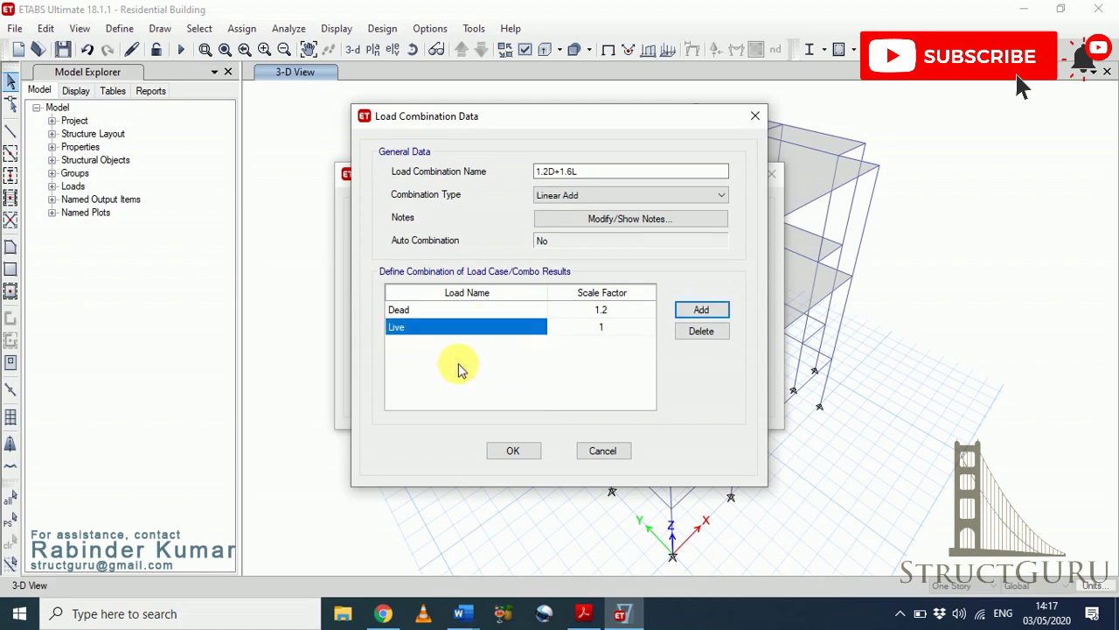
click(616, 329)
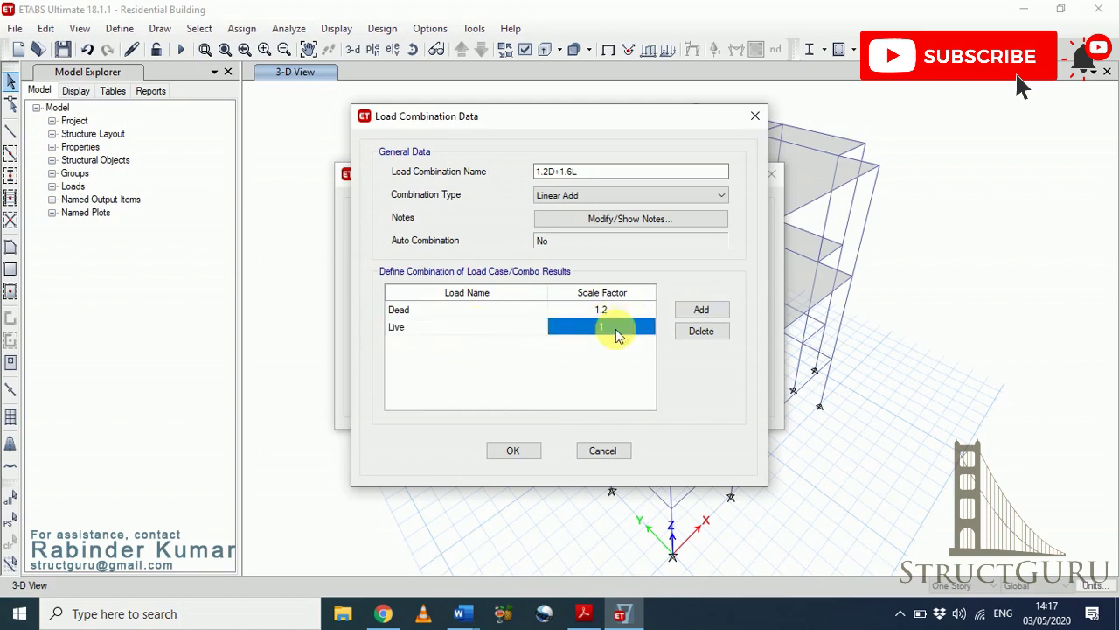
text(1.6)
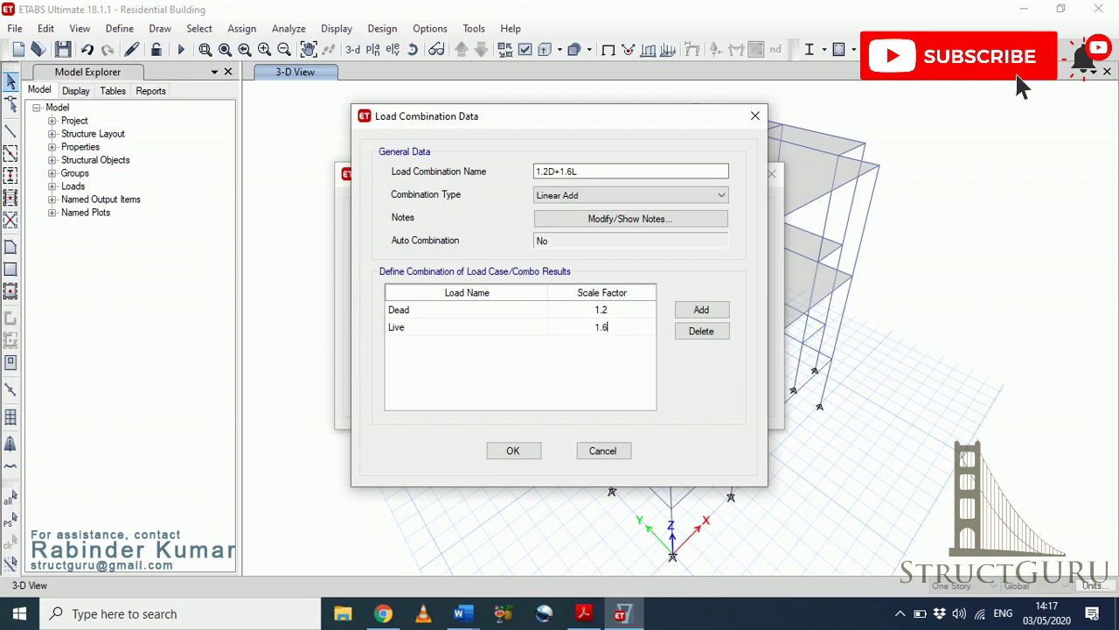
click(512, 451)
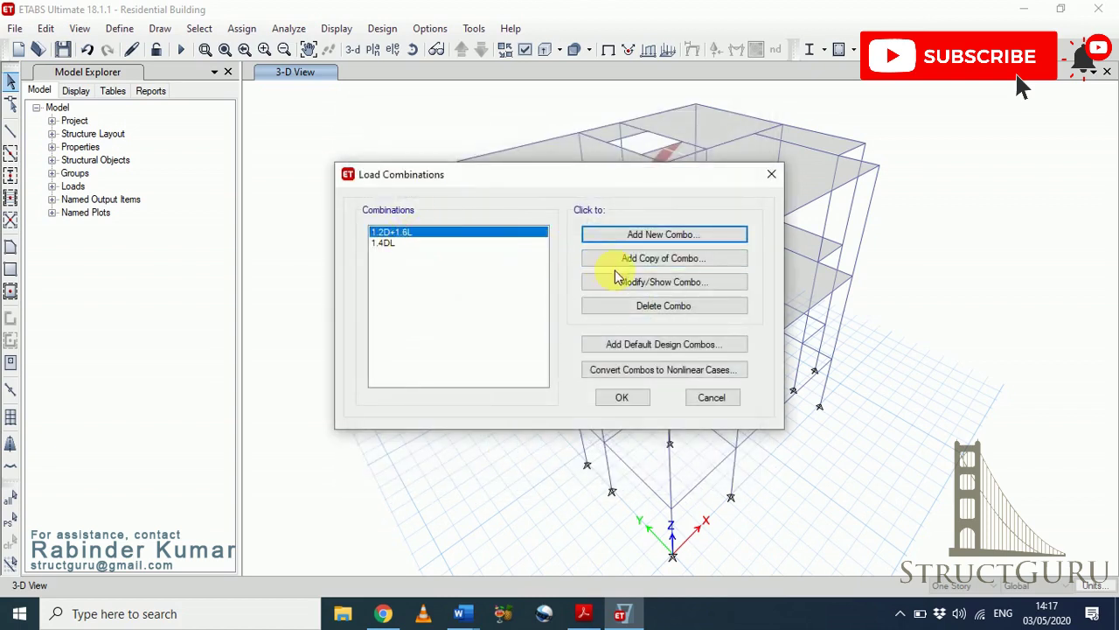
click(399, 242)
click(401, 234)
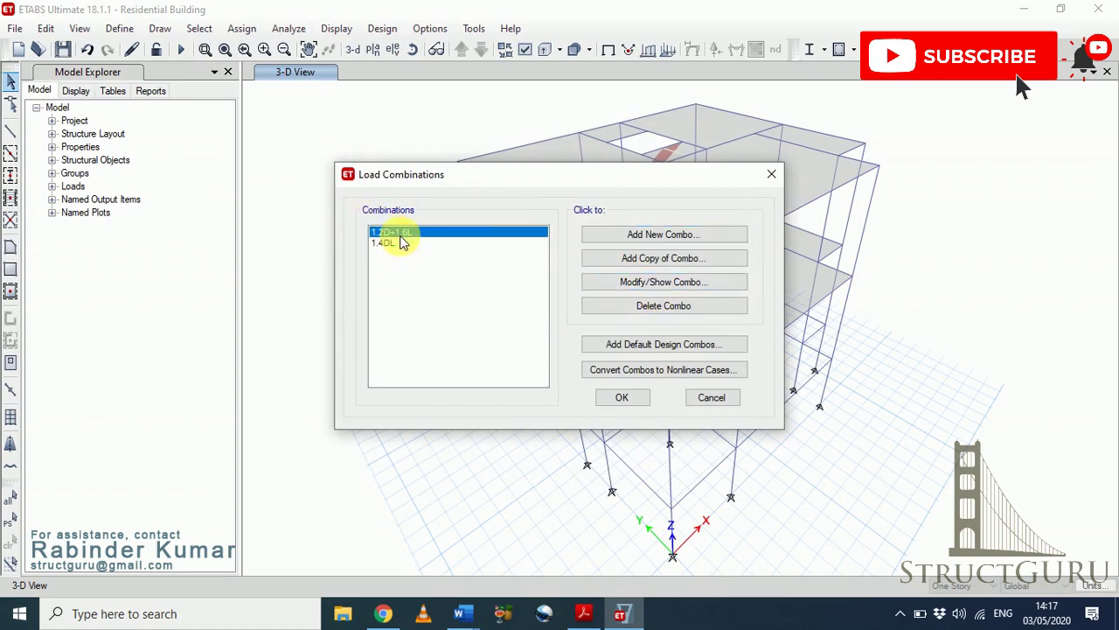
click(657, 282)
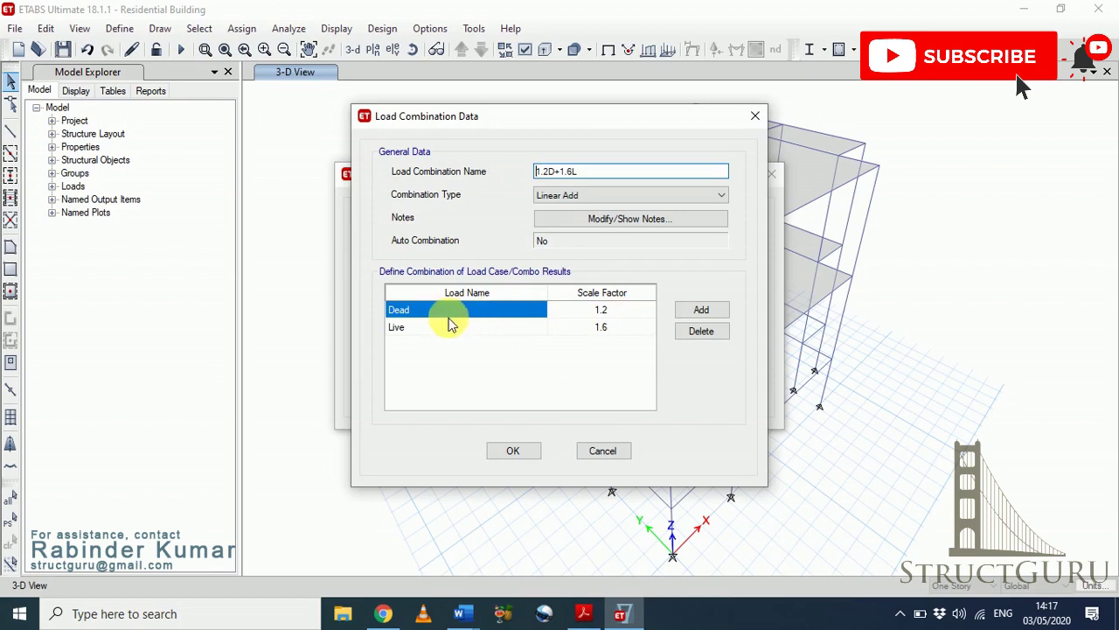
click(512, 450)
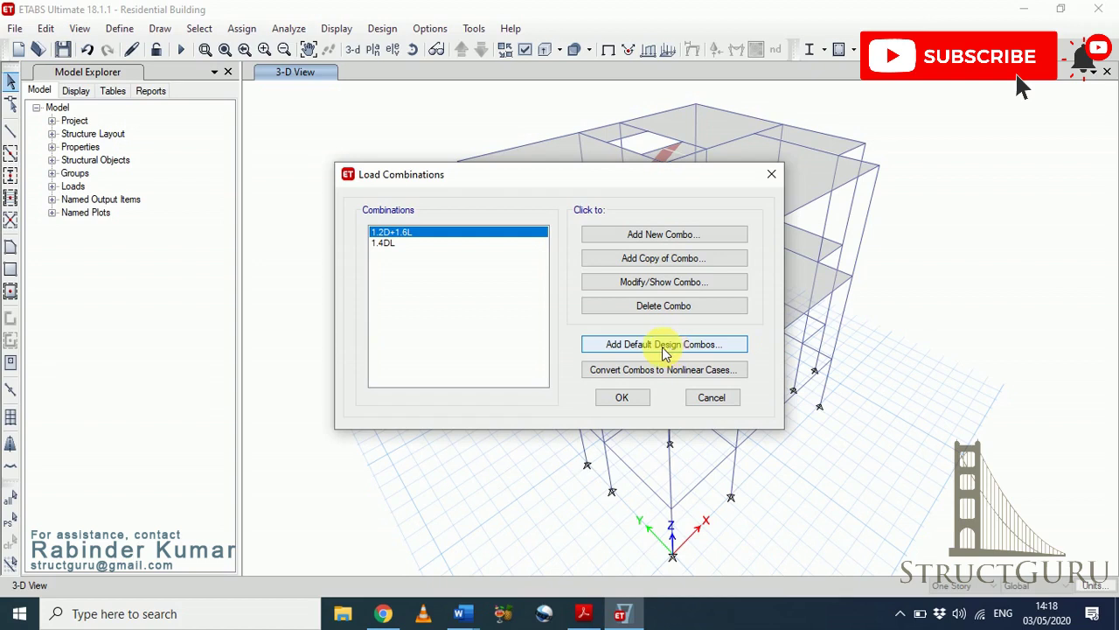
Generate the default Concrete Frame Design combinations (DCon1 onward) and scroll through the list.
click(654, 351)
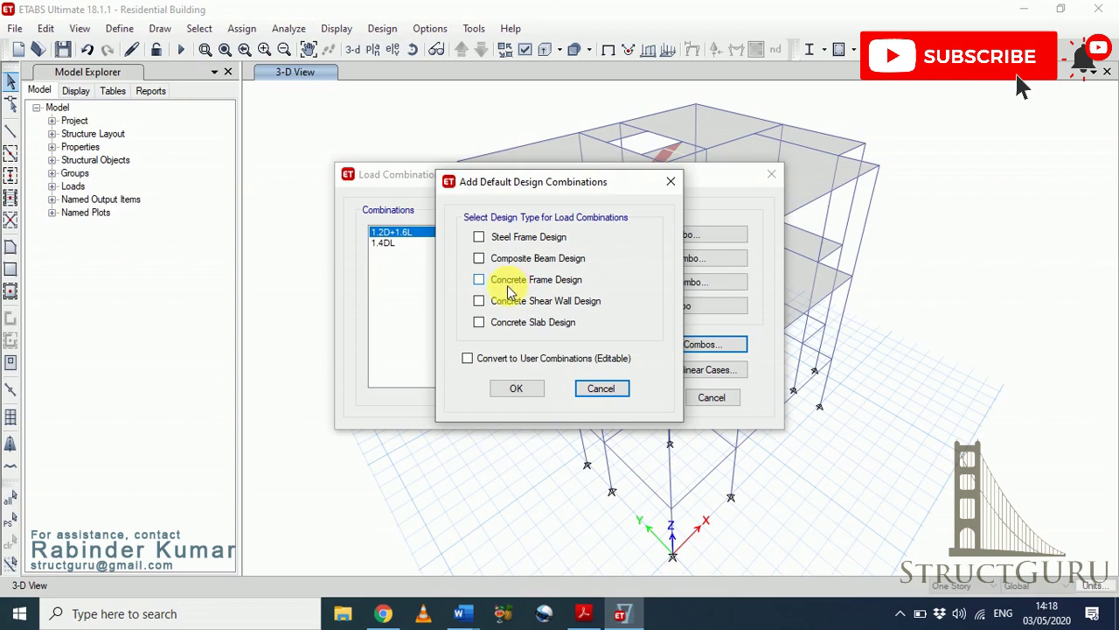
click(480, 285)
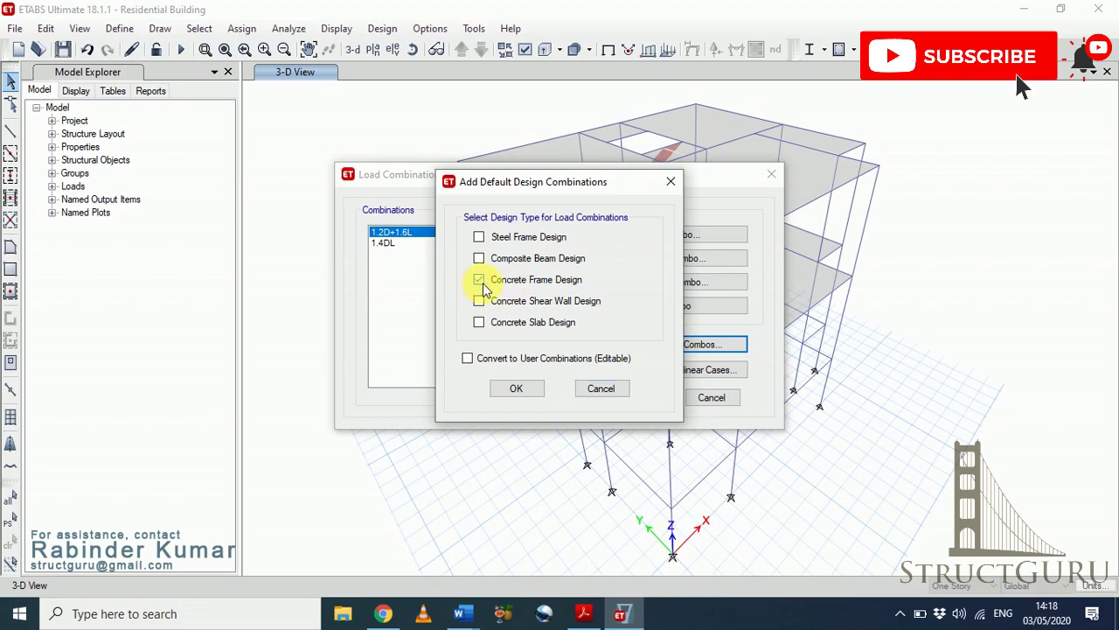
click(517, 388)
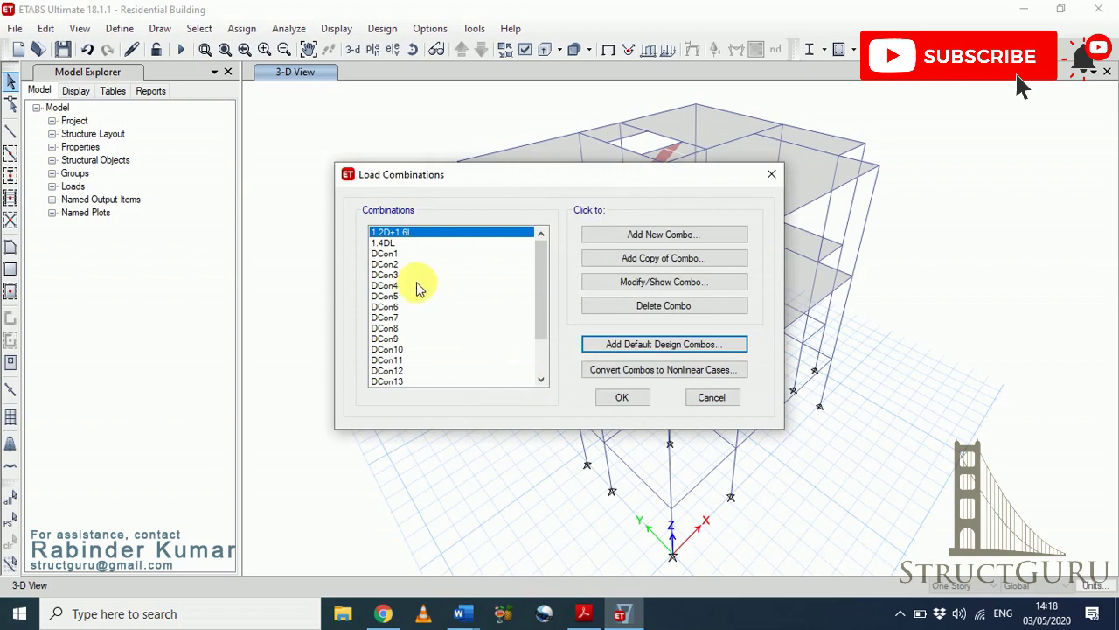
drag(547, 269, 541, 291)
click(392, 253)
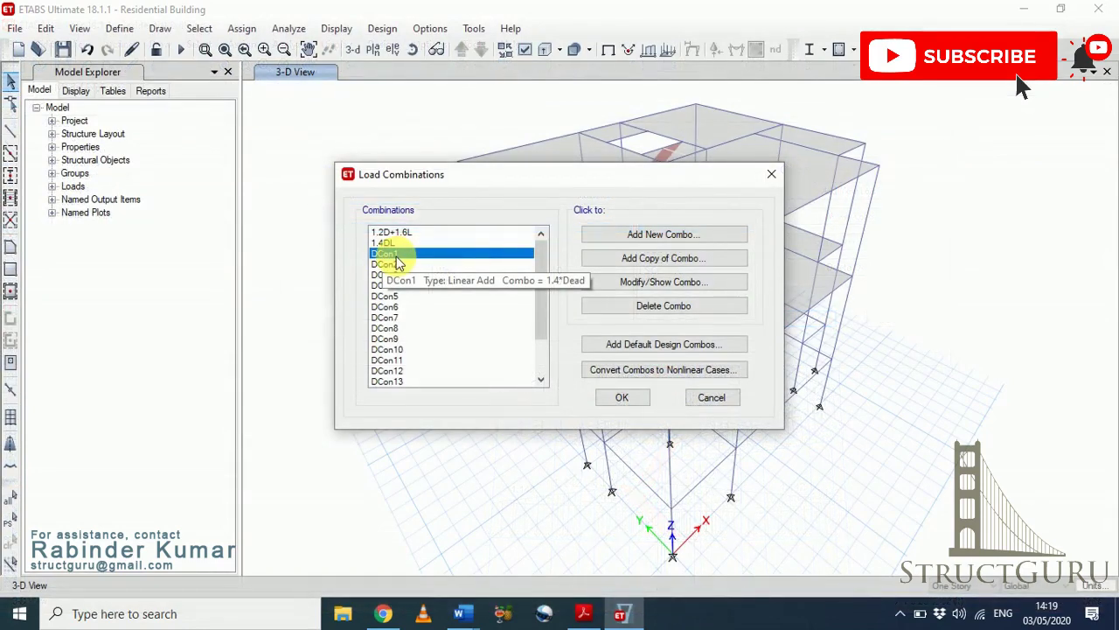
click(657, 285)
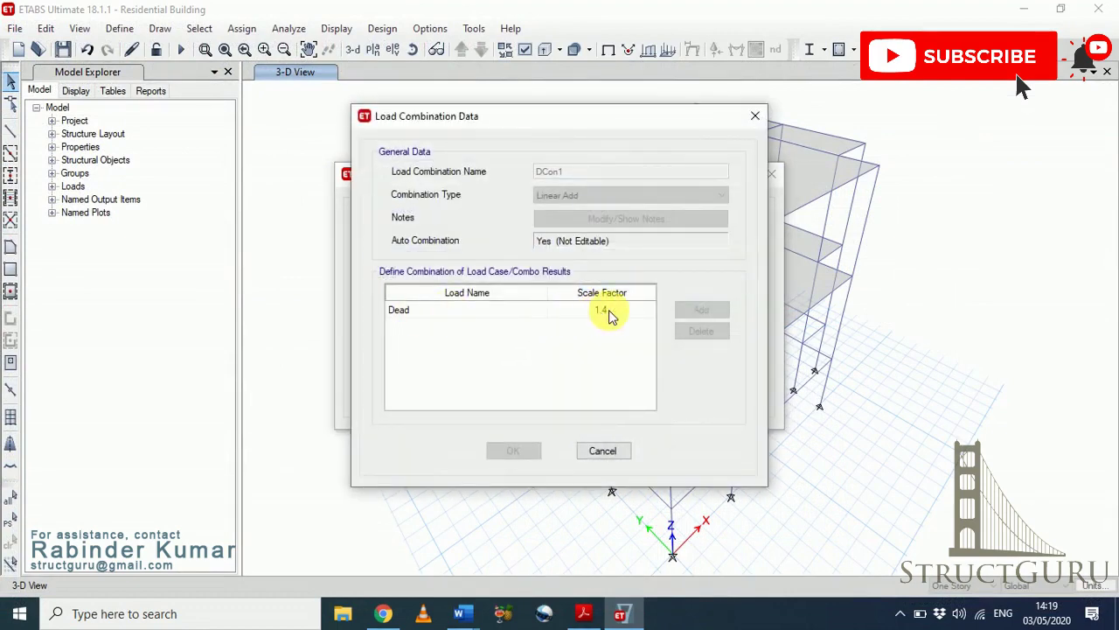
click(584, 613)
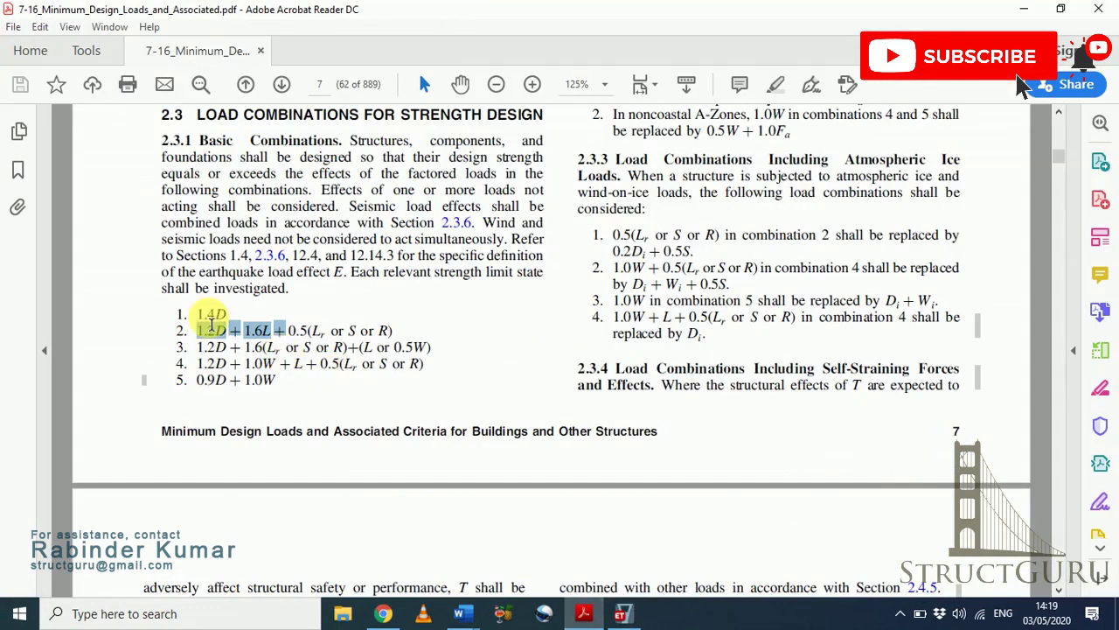
drag(211, 326, 229, 316)
click(345, 347)
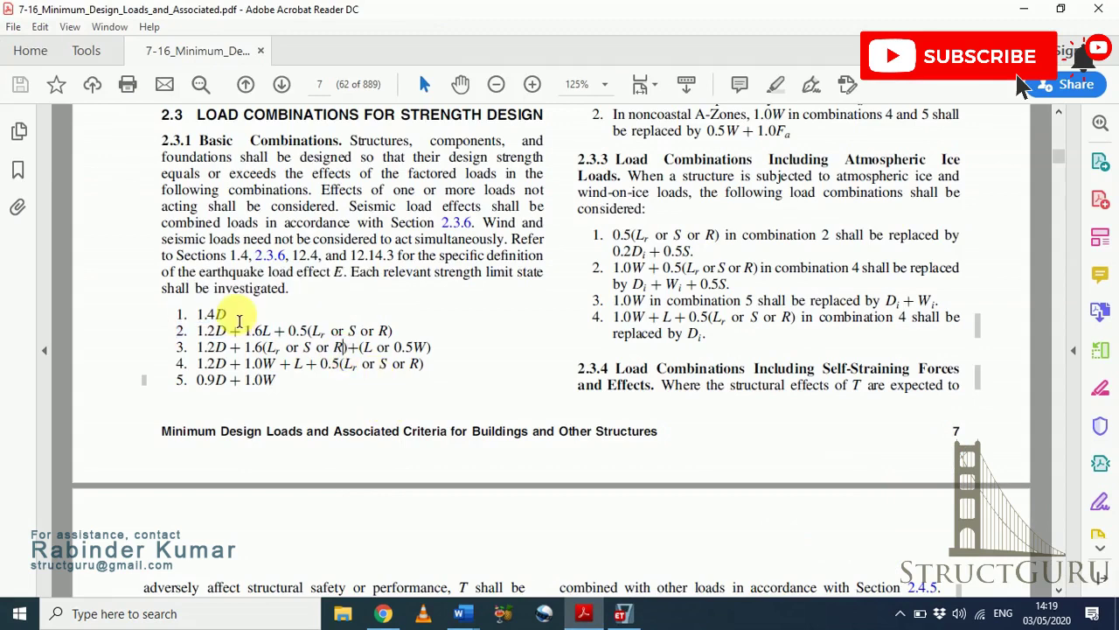
click(621, 613)
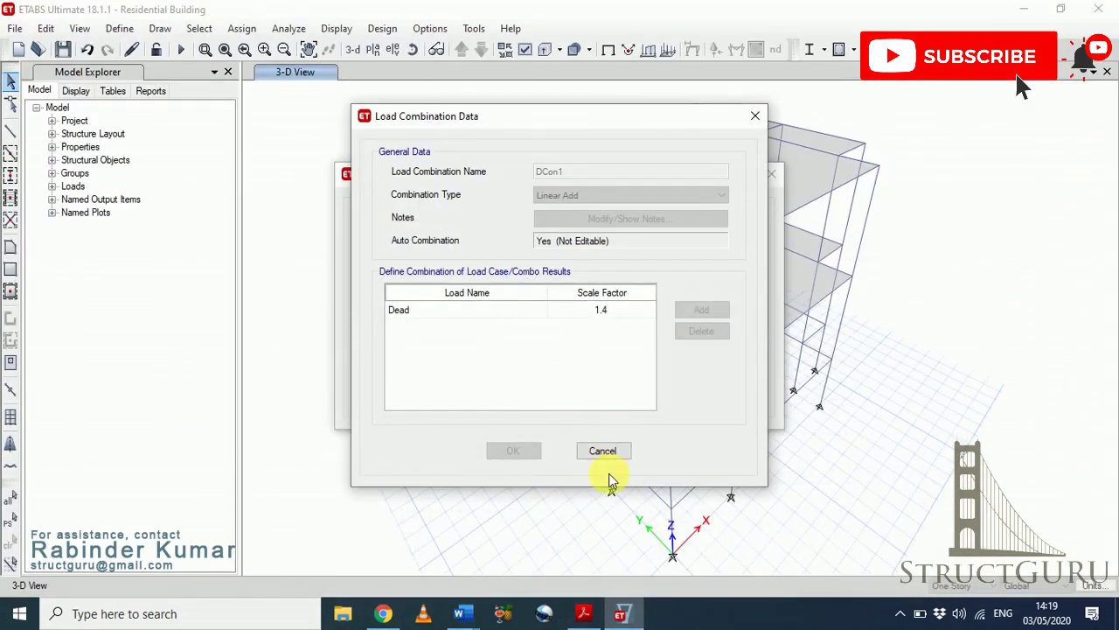
click(602, 450)
click(402, 264)
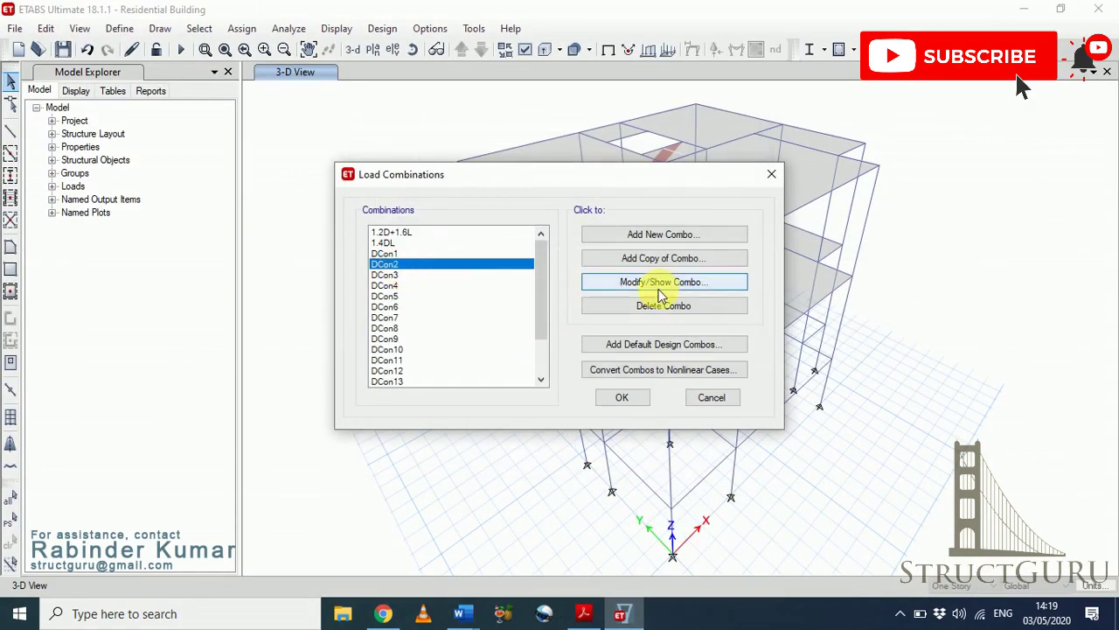
click(675, 283)
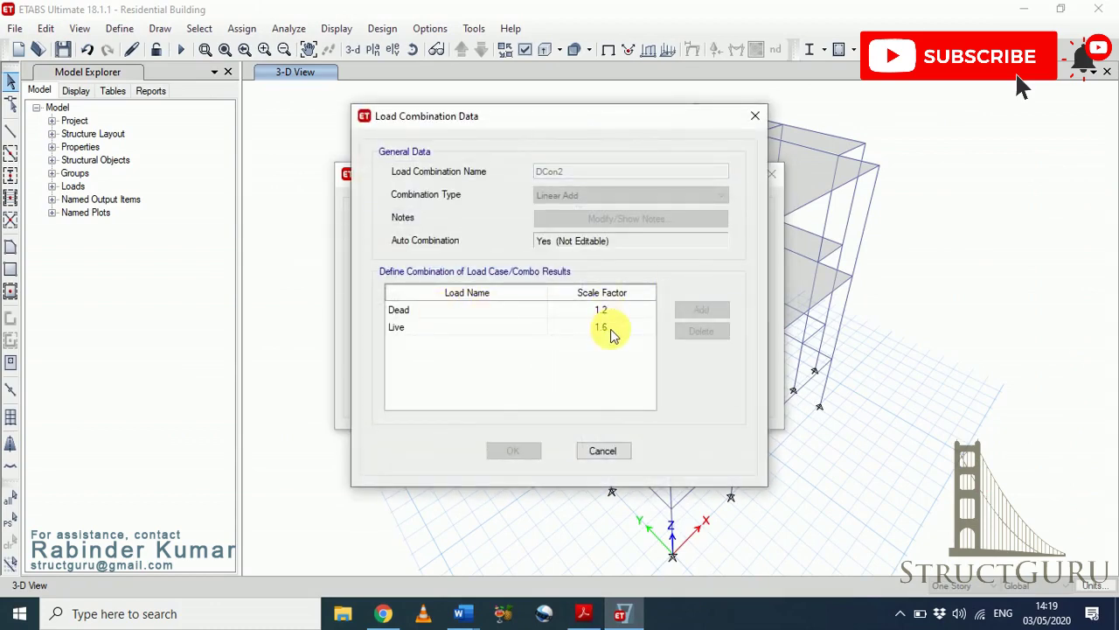
click(591, 452)
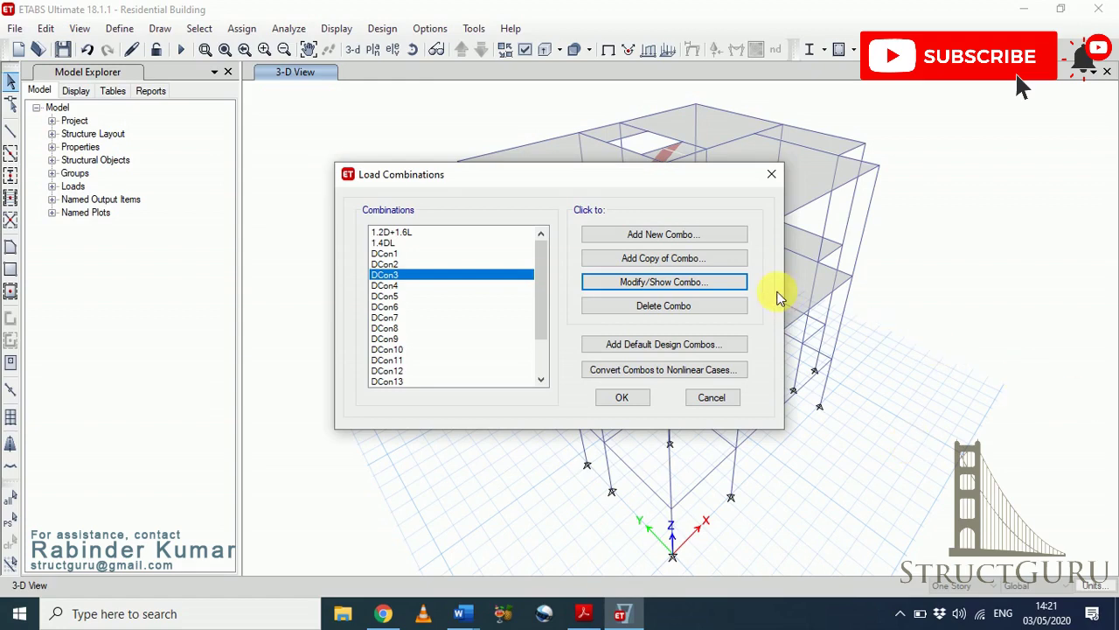
Start a new combination named My Combo with Dead at 1.4 and a second row at 1.8.
click(679, 235)
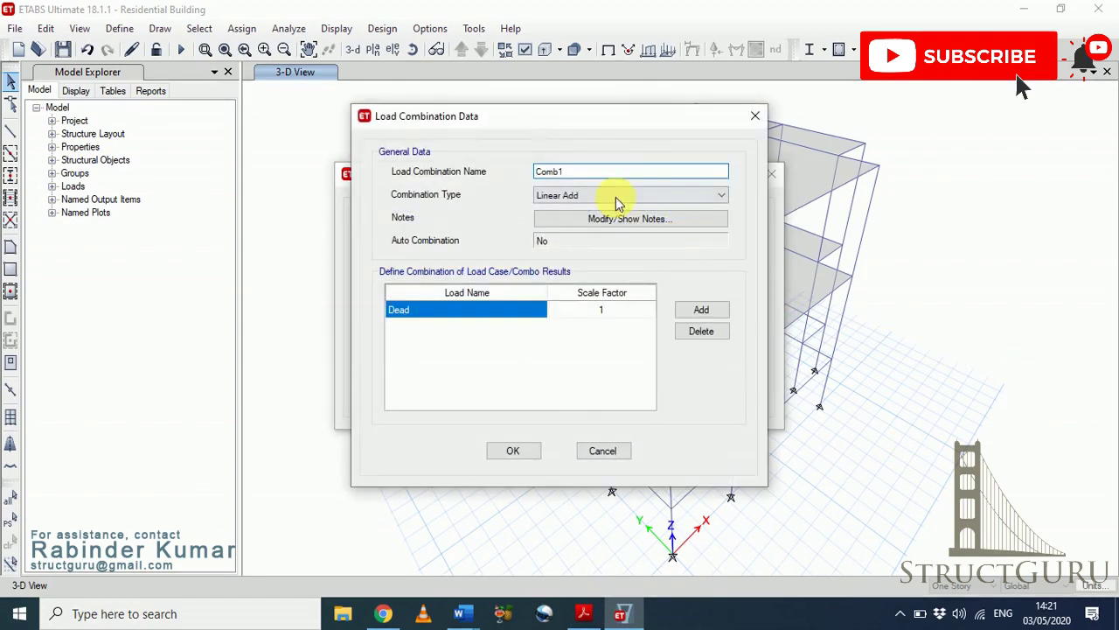
drag(603, 172, 496, 175)
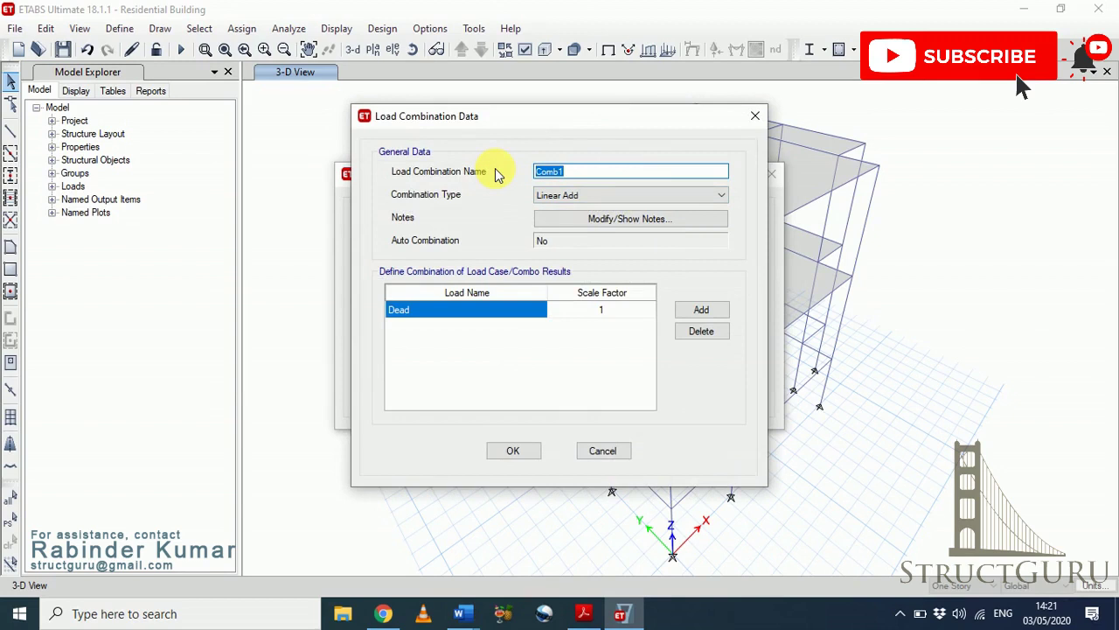
text(cO)
text(My)
click(612, 312)
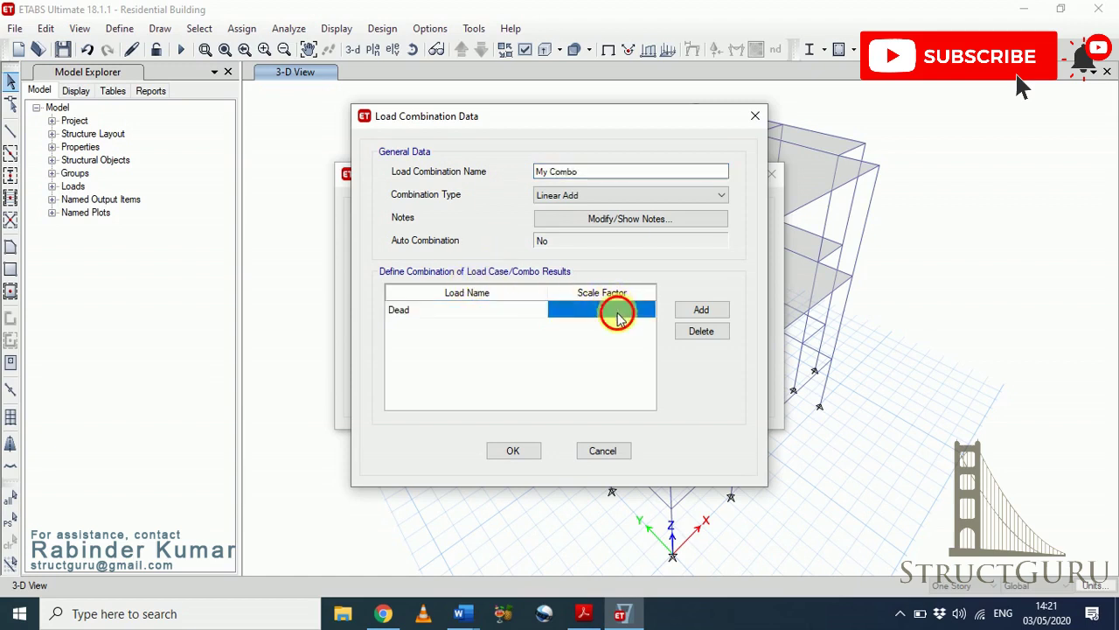
click(612, 312)
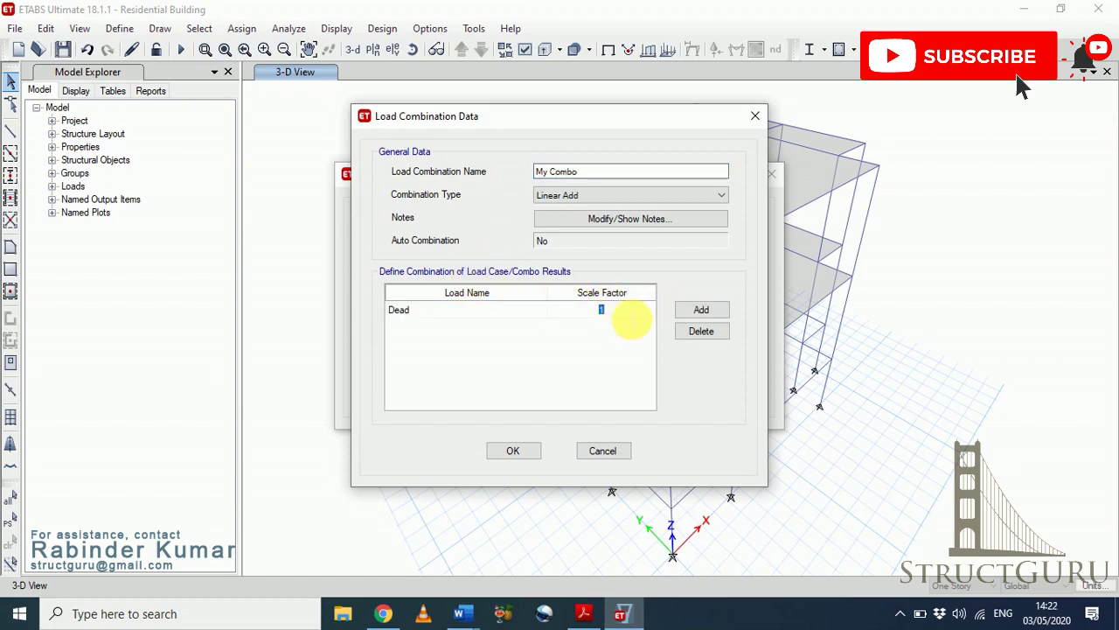
text(1.)
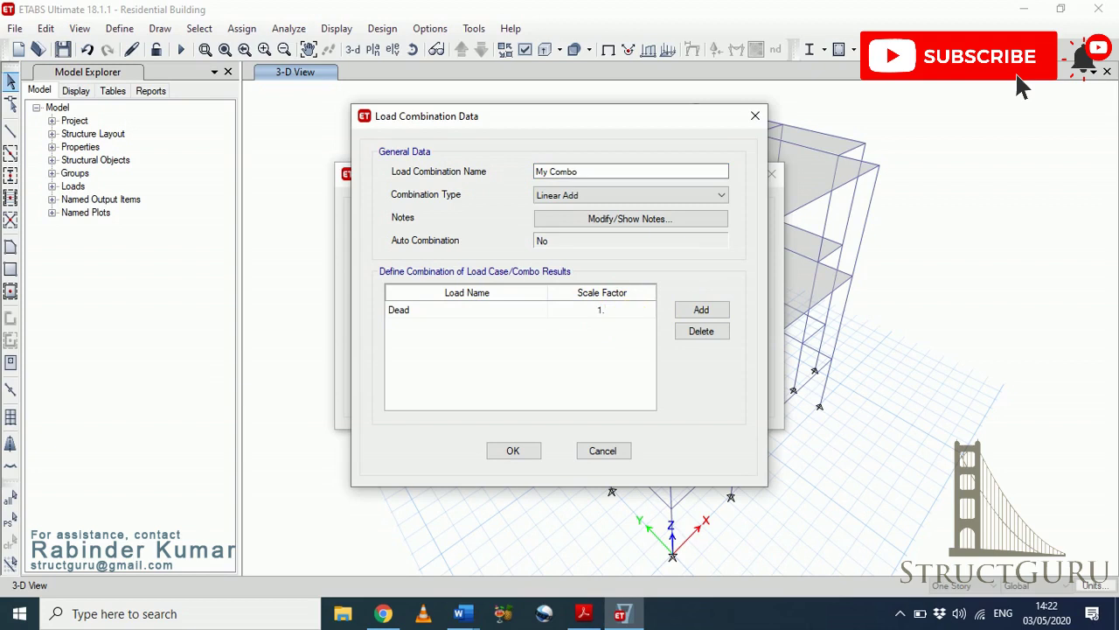
text(4)
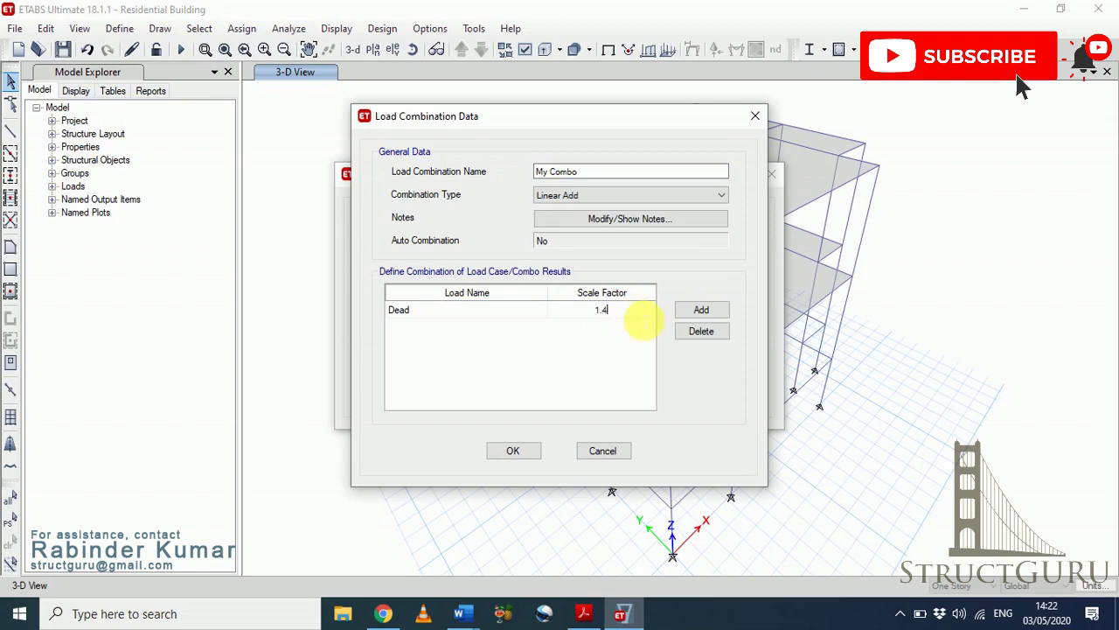
click(704, 311)
click(616, 329)
click(616, 327)
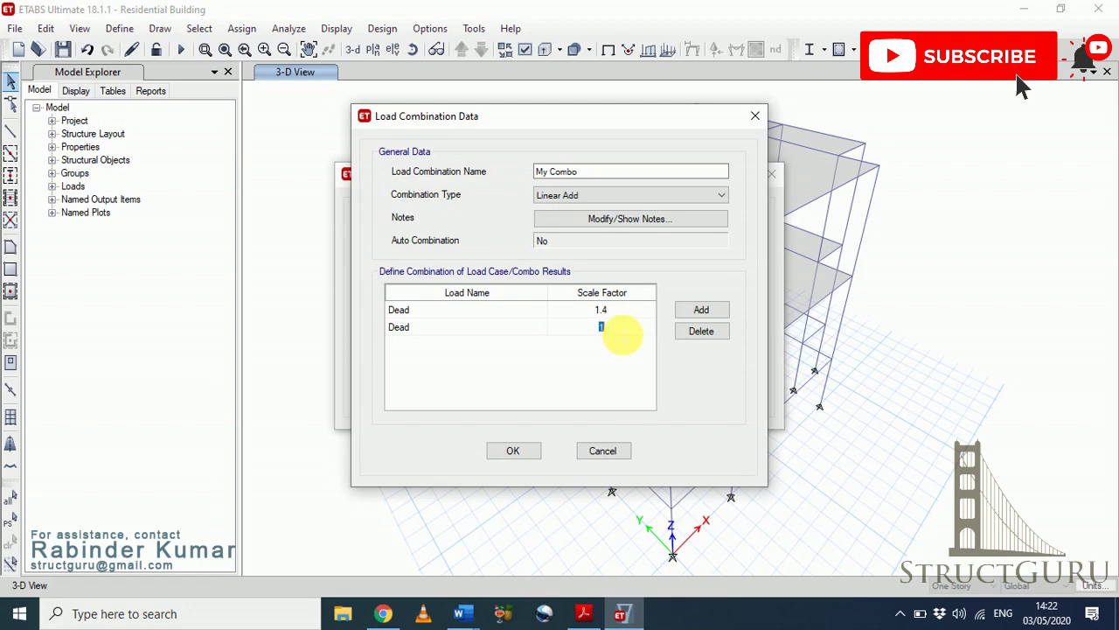
text(1.)
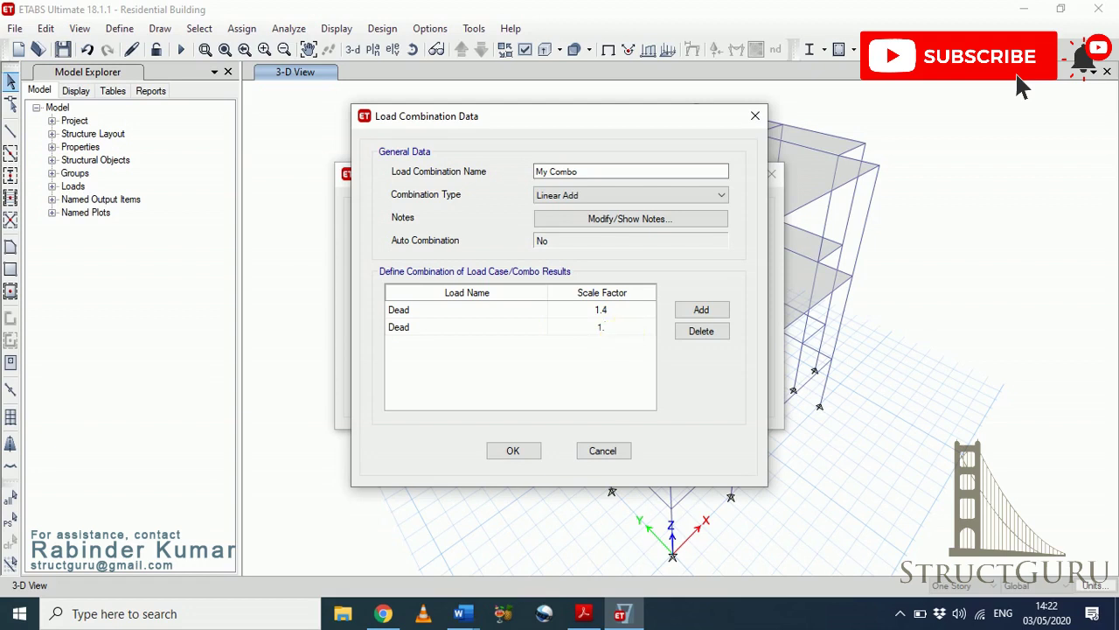
text(8)
Add EQX, EQy, Wind X and Wind Y rows to My Combo.
click(701, 311)
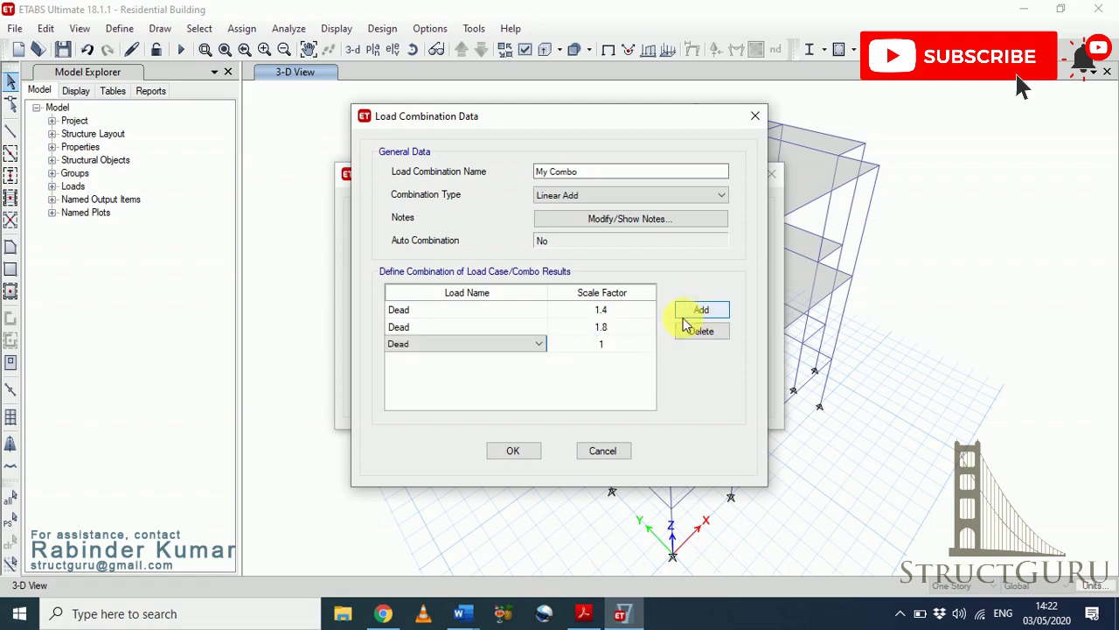
click(612, 345)
click(537, 343)
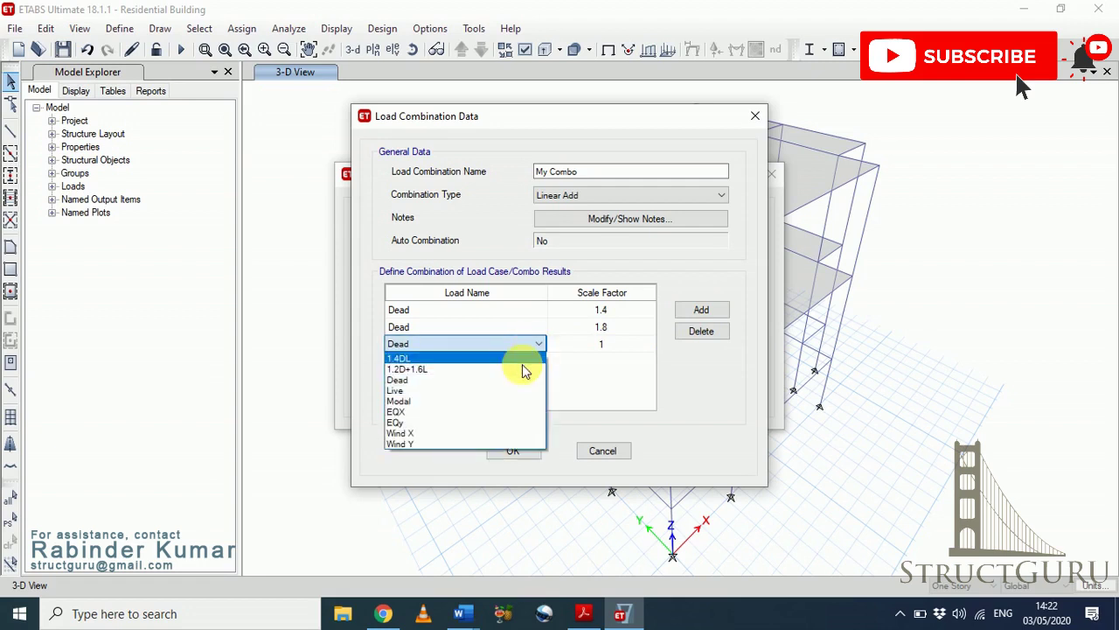
click(499, 411)
click(698, 317)
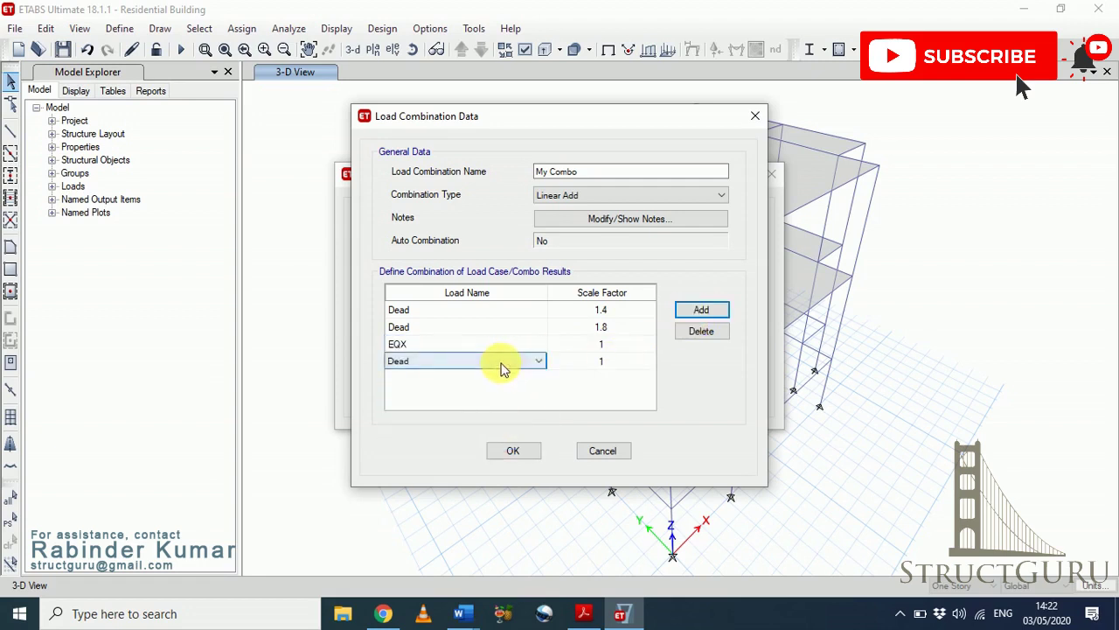
click(500, 363)
click(492, 441)
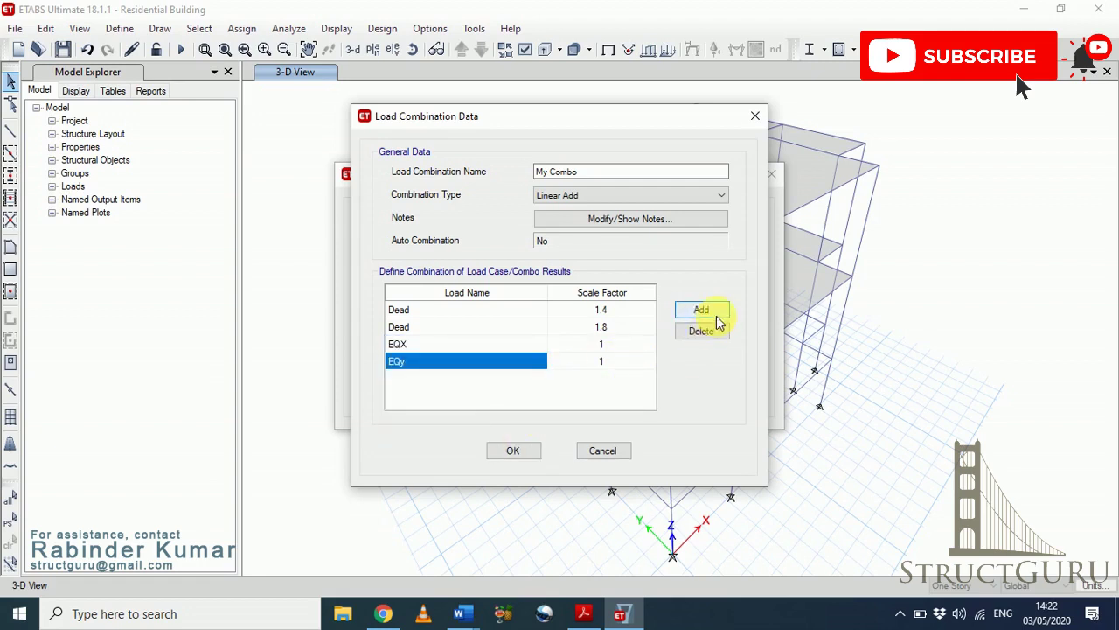
click(701, 312)
click(513, 385)
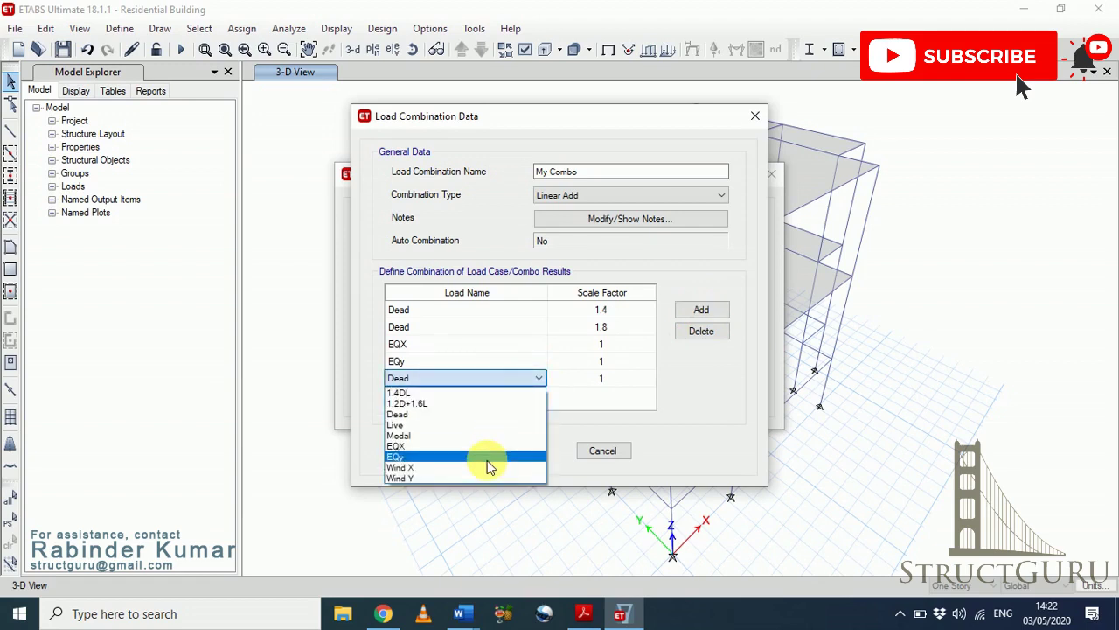
click(485, 463)
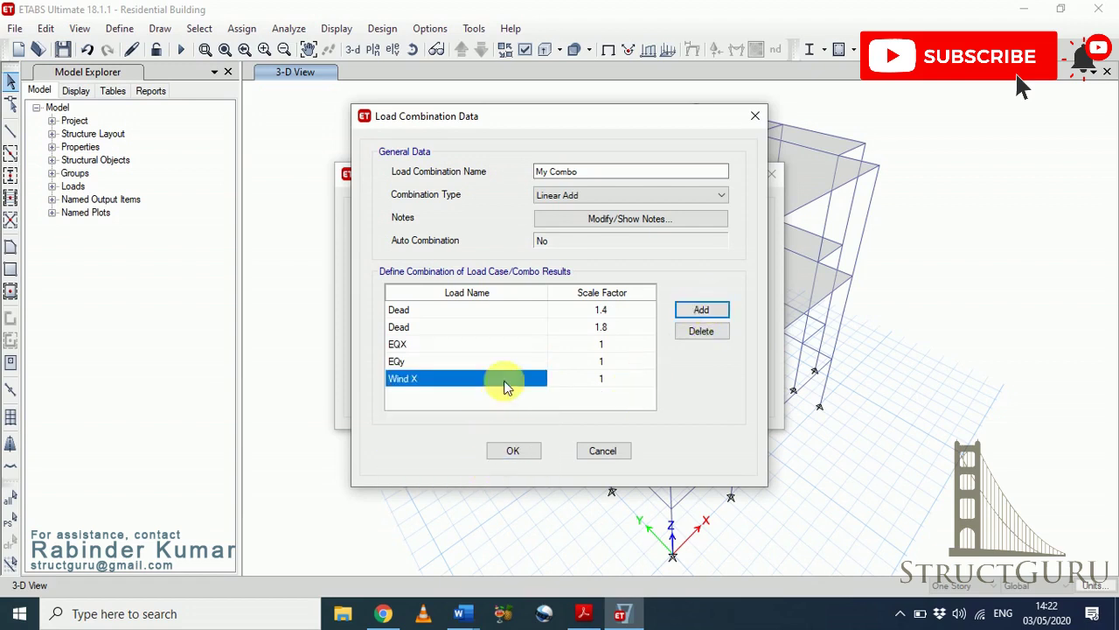
click(699, 313)
click(512, 401)
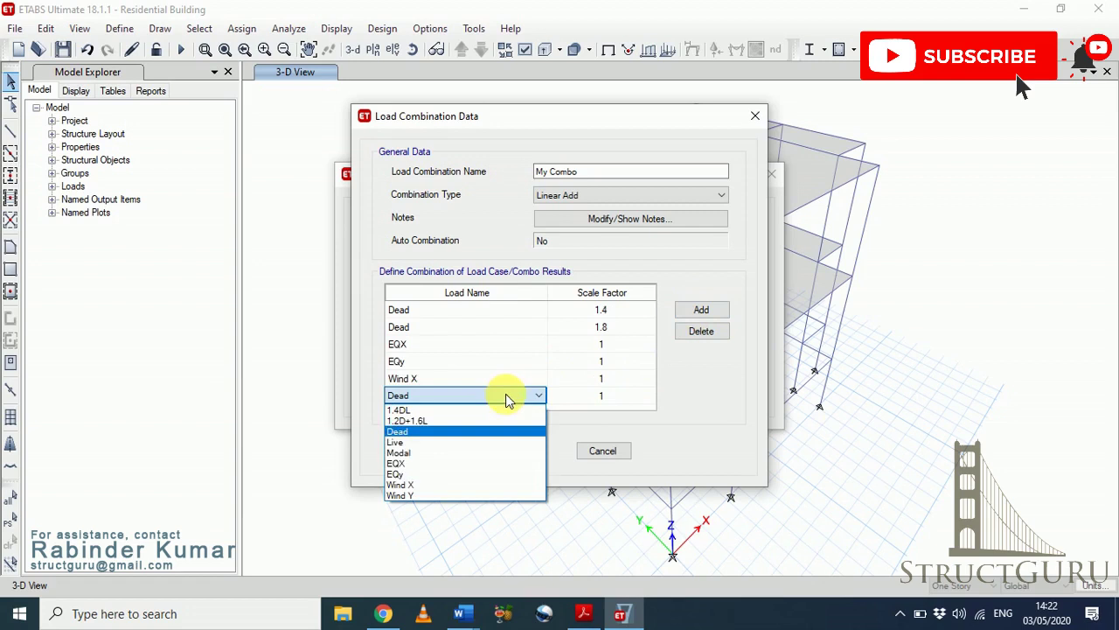
click(470, 493)
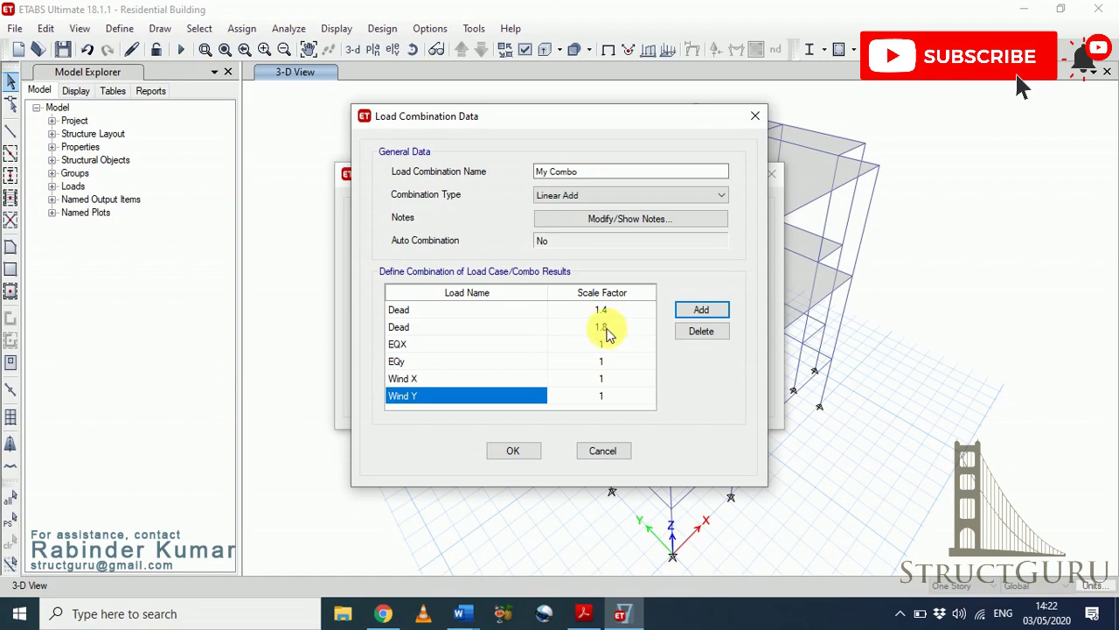
Change the second Dead row to Live with scale factor 2.
click(492, 327)
click(536, 329)
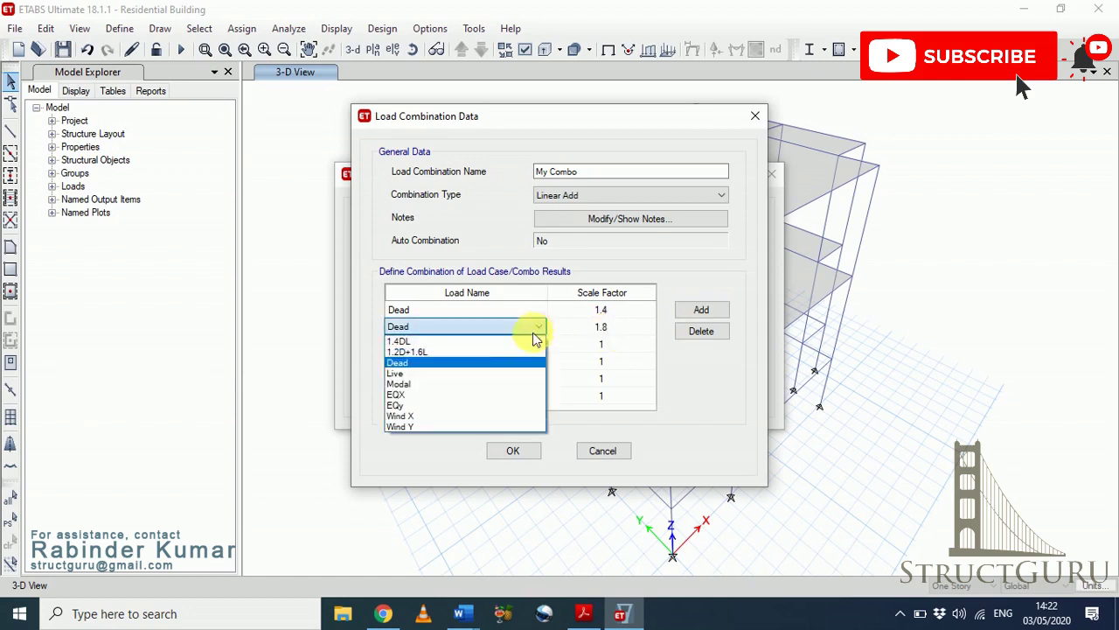
click(483, 373)
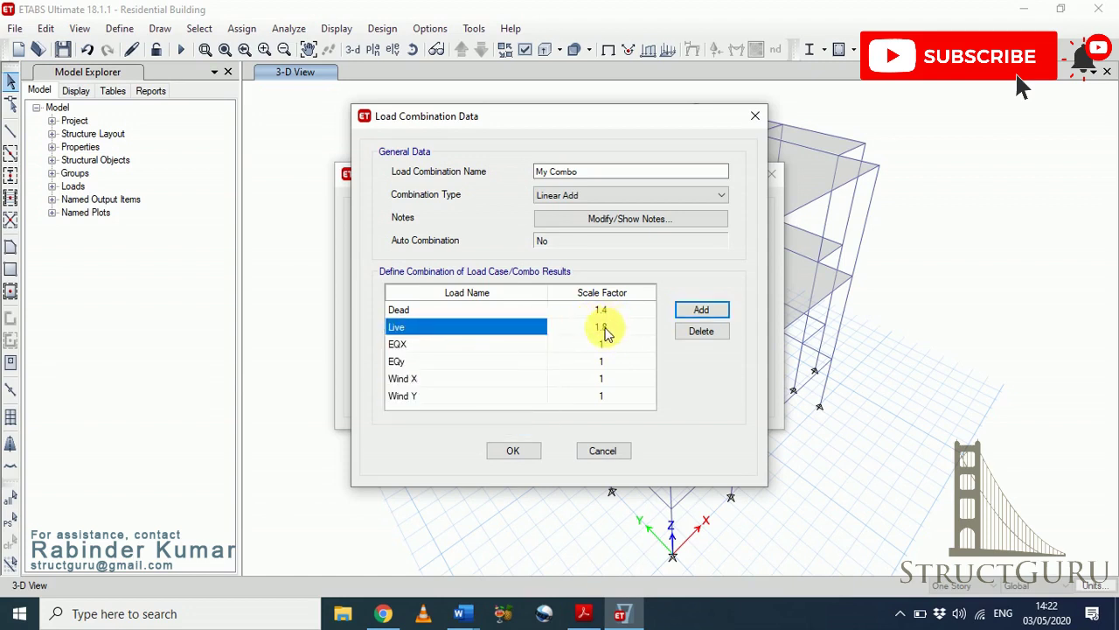
click(609, 331)
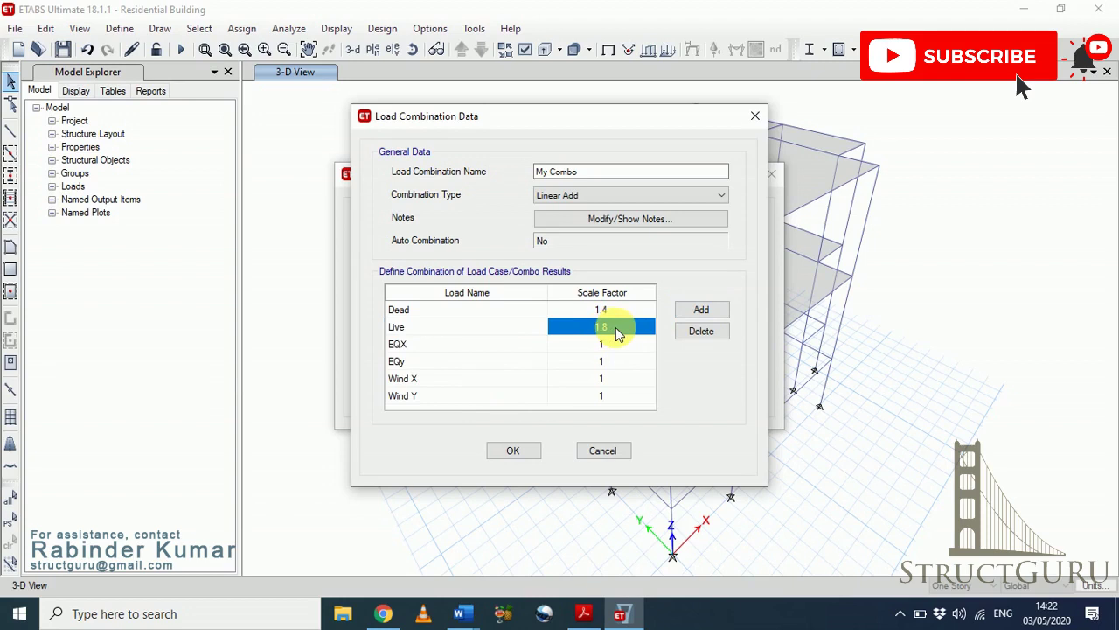
text(2)
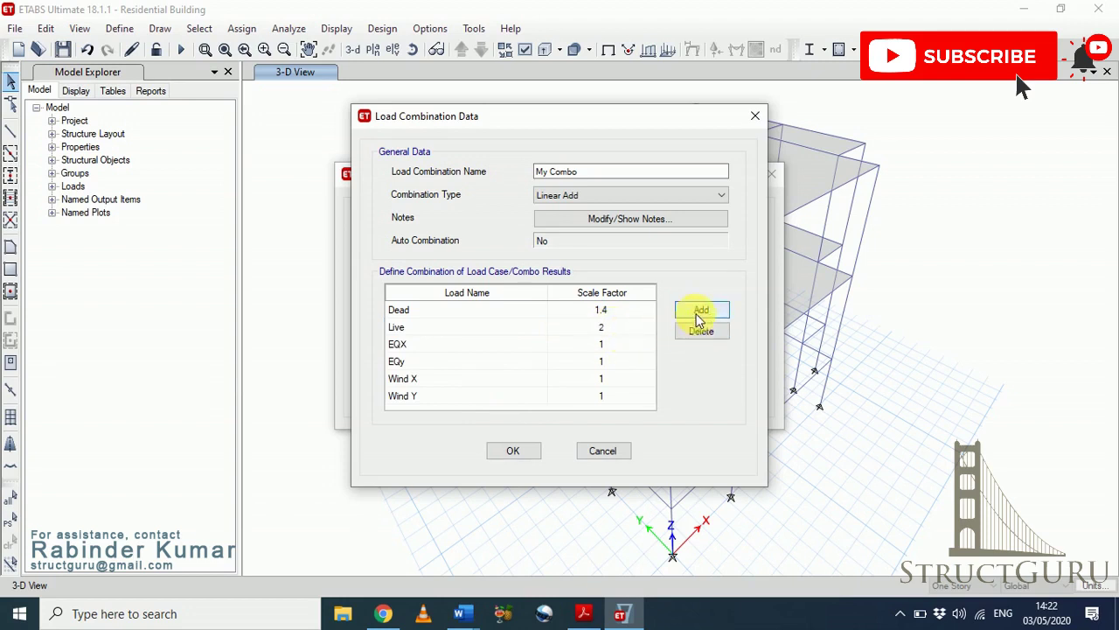
click(603, 361)
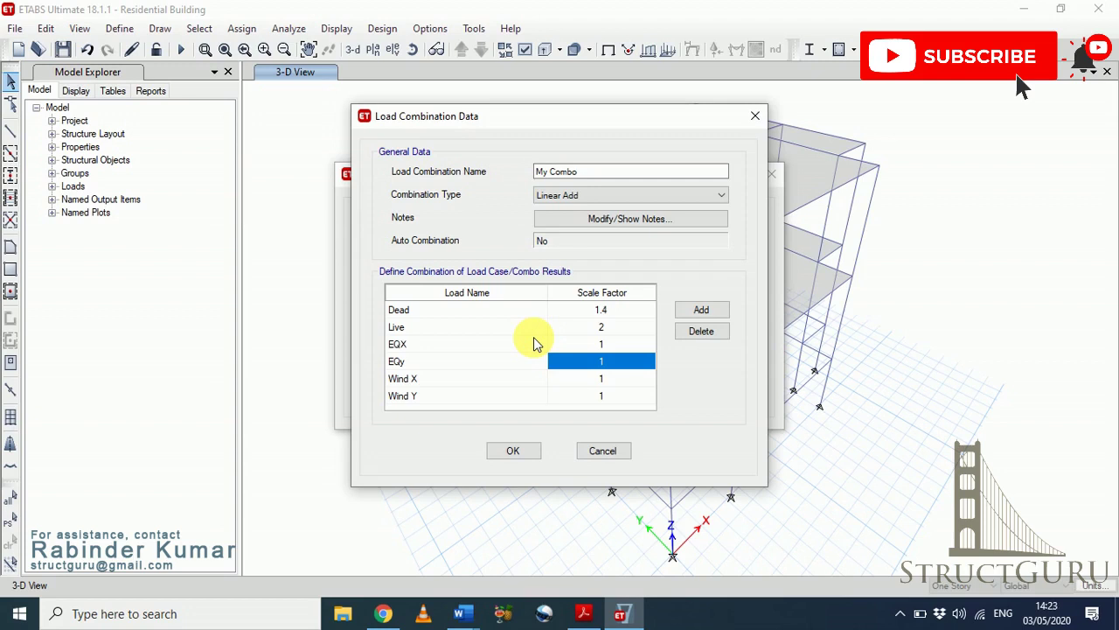
Save My Combo and delete the 1.4DL and 1.2D+1.6L combinations.
click(514, 452)
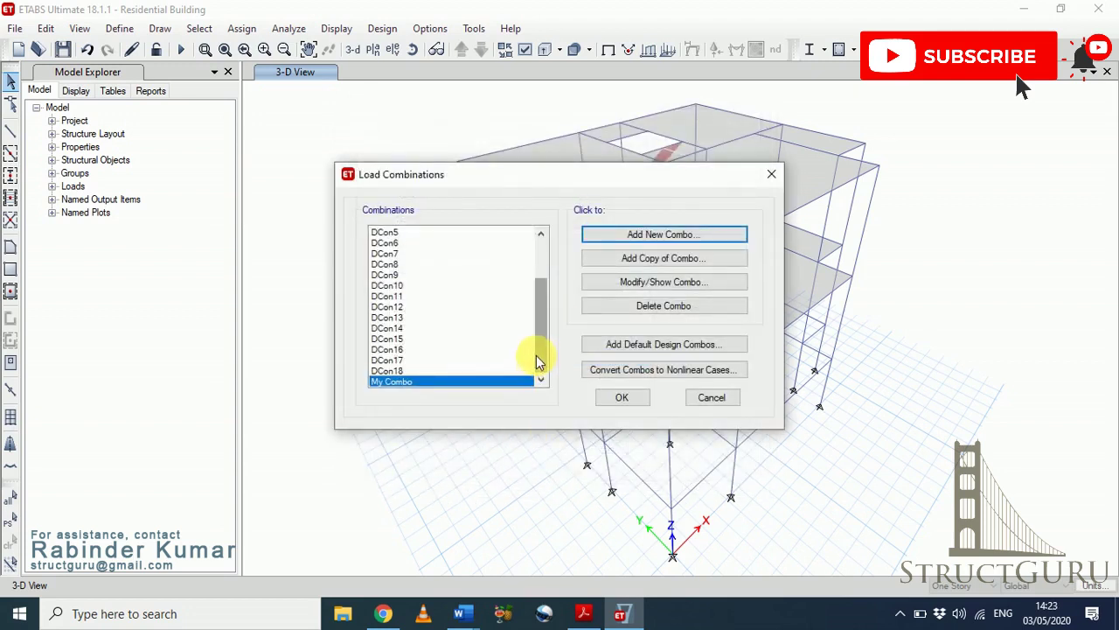
drag(541, 282, 537, 242)
click(442, 243)
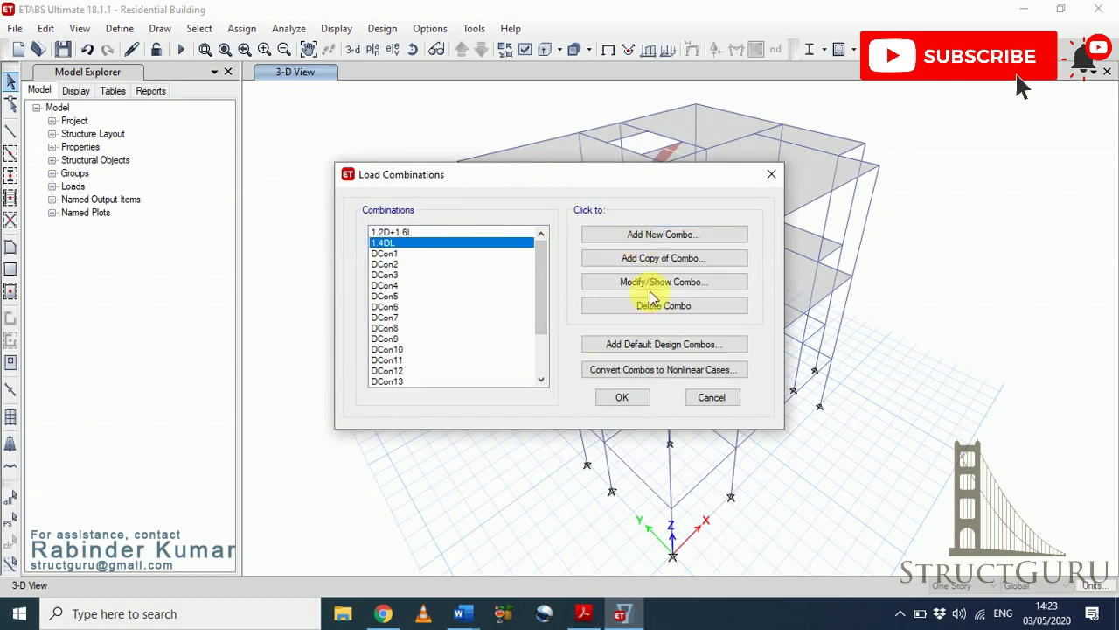
click(651, 305)
click(446, 232)
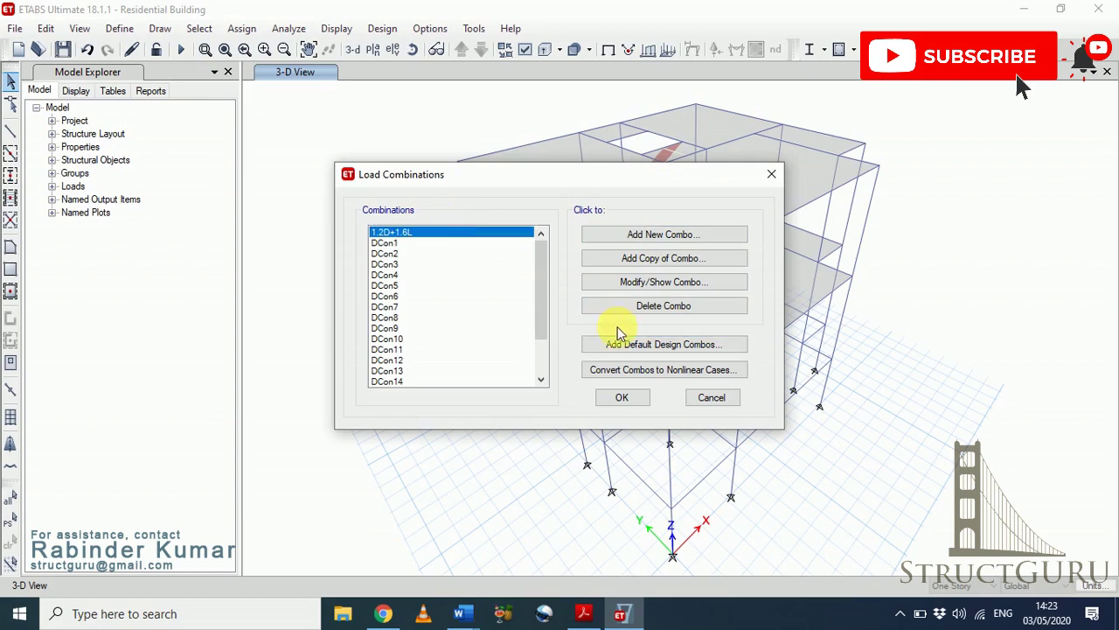
click(665, 306)
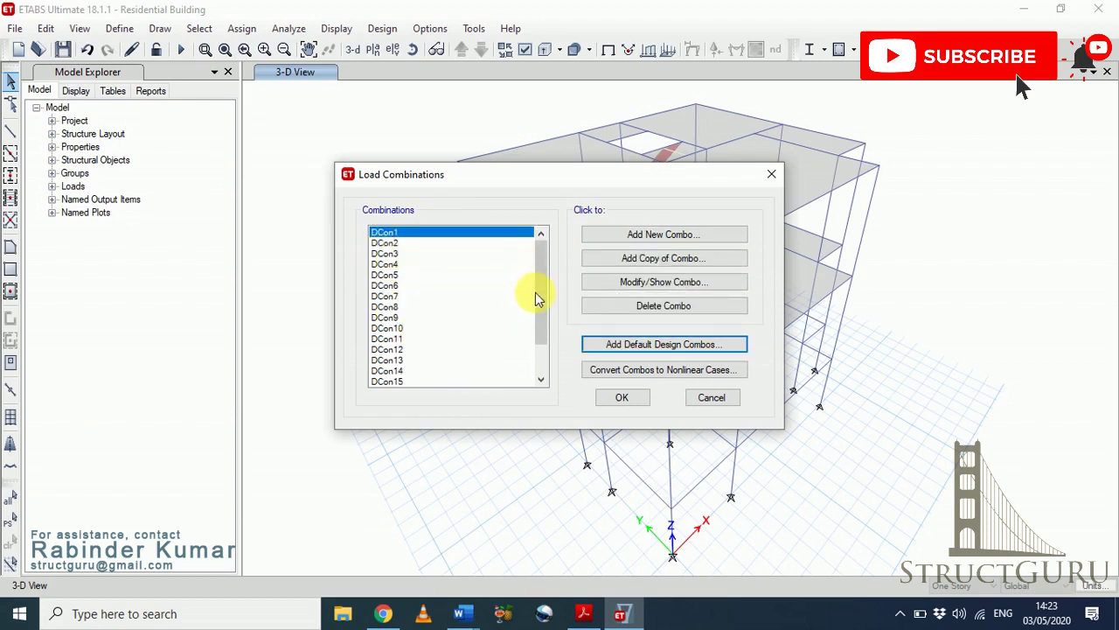
Accept the edited combination list and close the dialogs back to the 3-D model.
drag(535, 293, 542, 375)
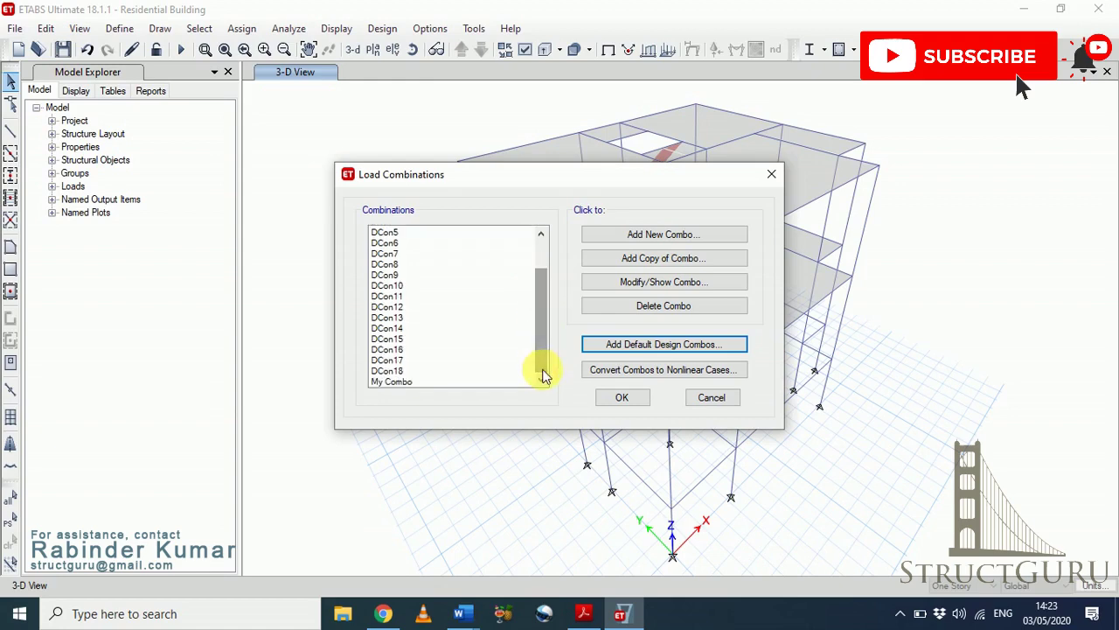
click(633, 406)
click(623, 398)
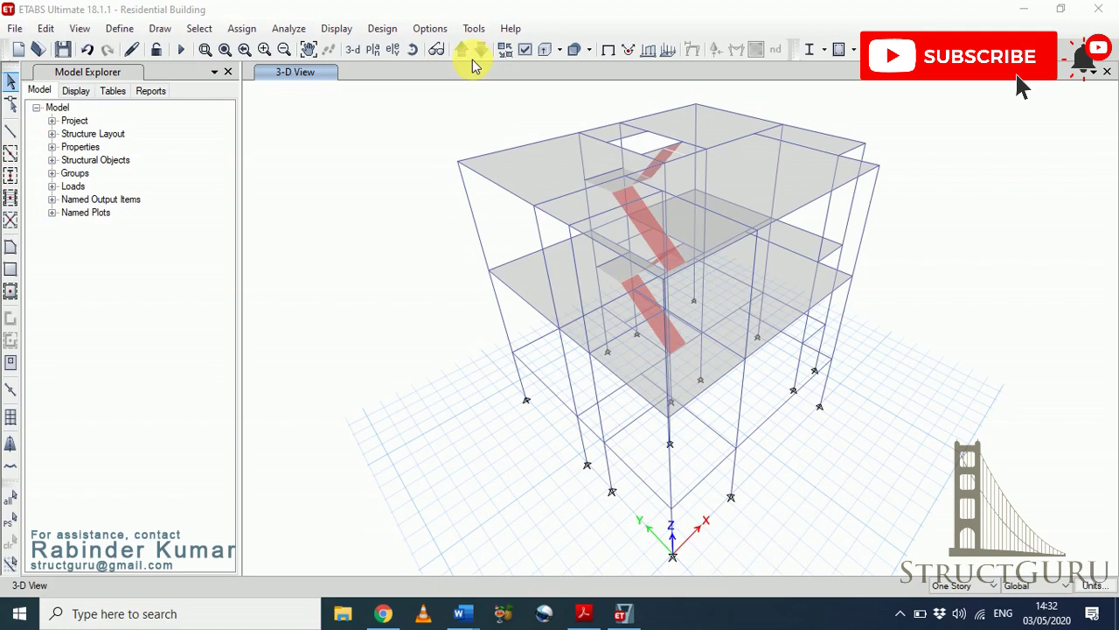
Display the Story3 plan view at Z = 32 ft with edits applying to All Stories.
click(381, 54)
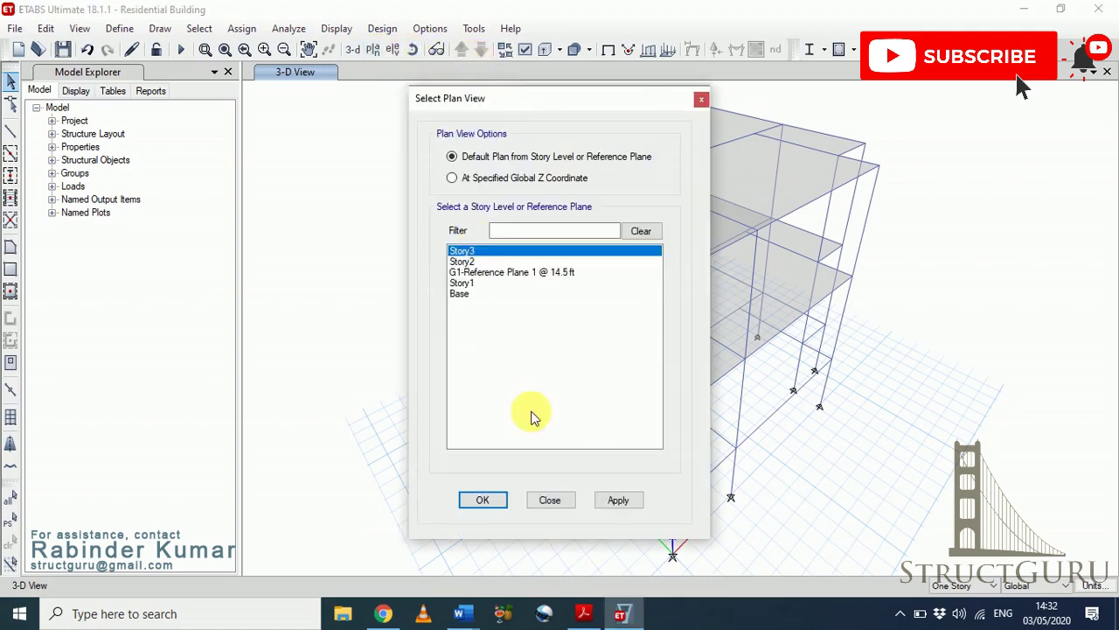
click(483, 499)
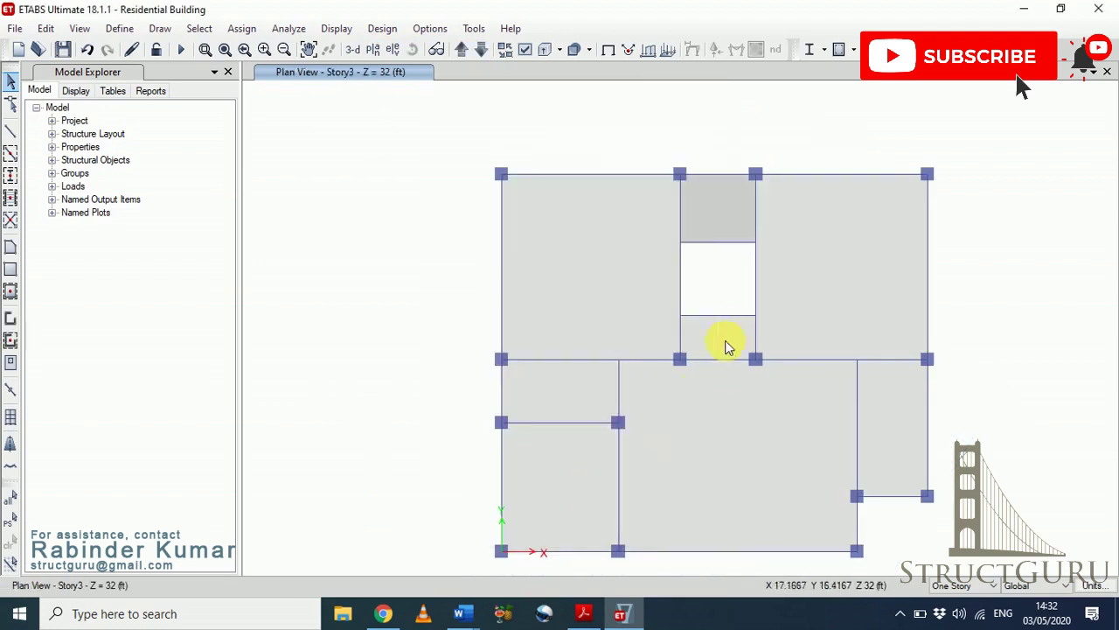
click(973, 582)
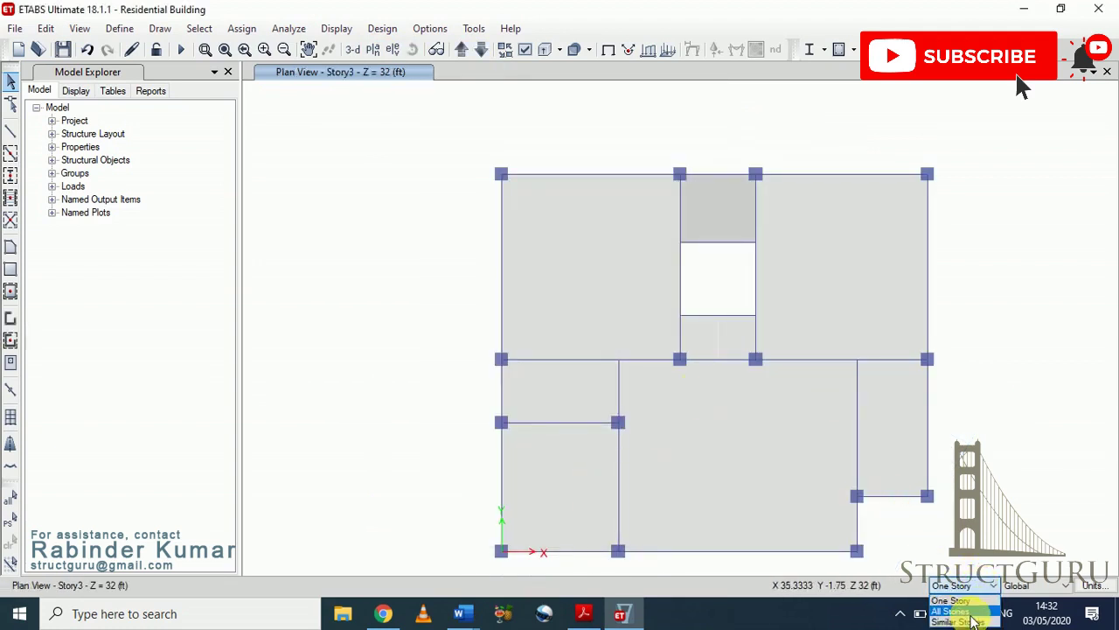
click(971, 612)
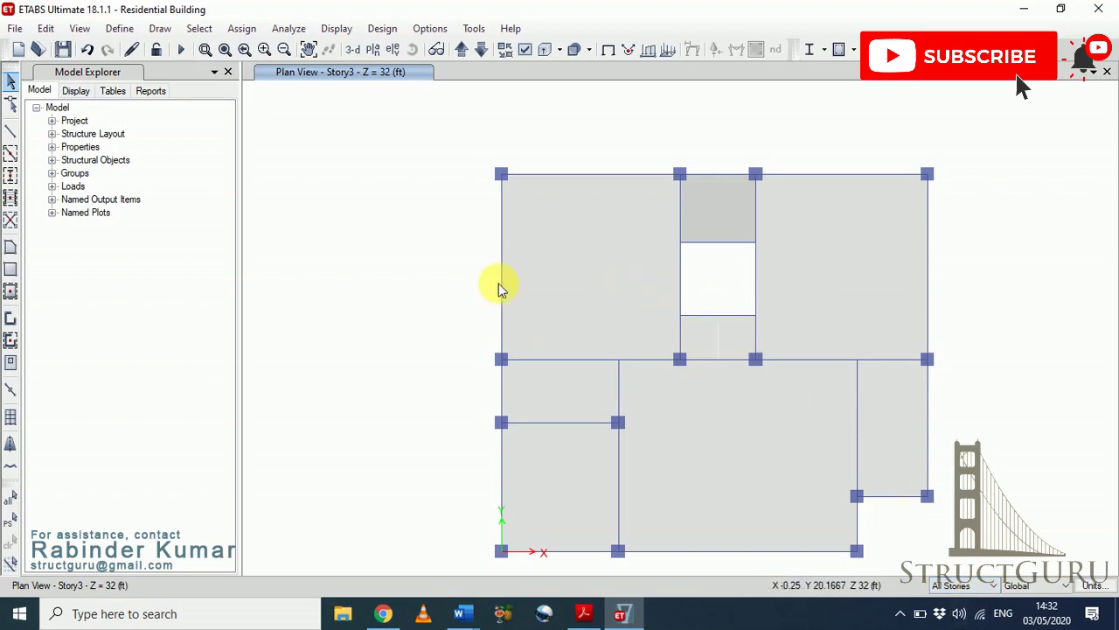
click(568, 274)
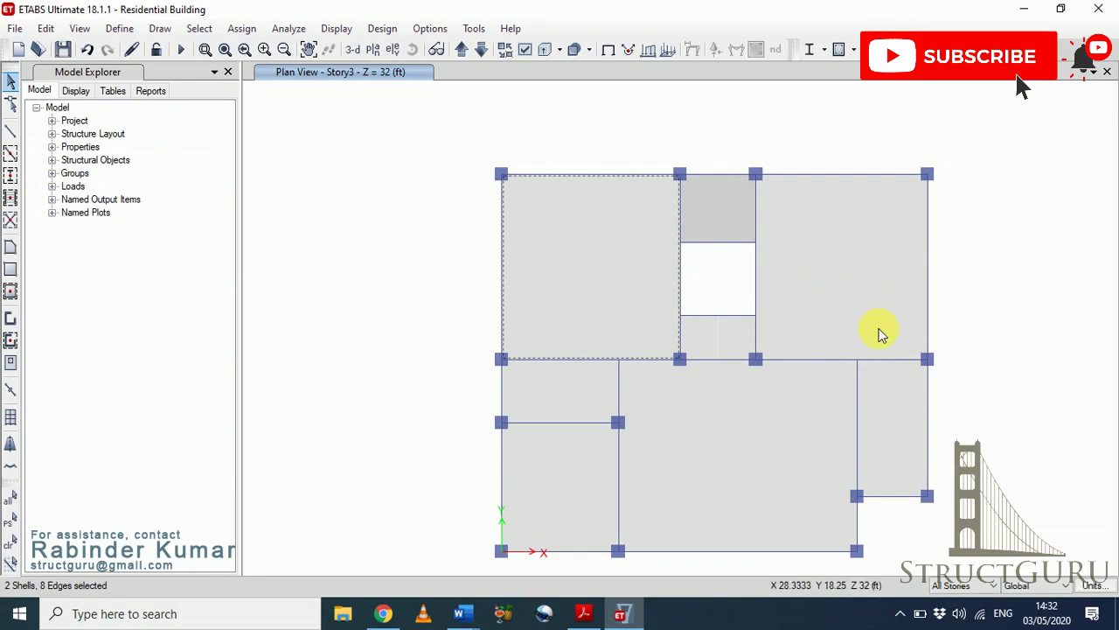
click(631, 245)
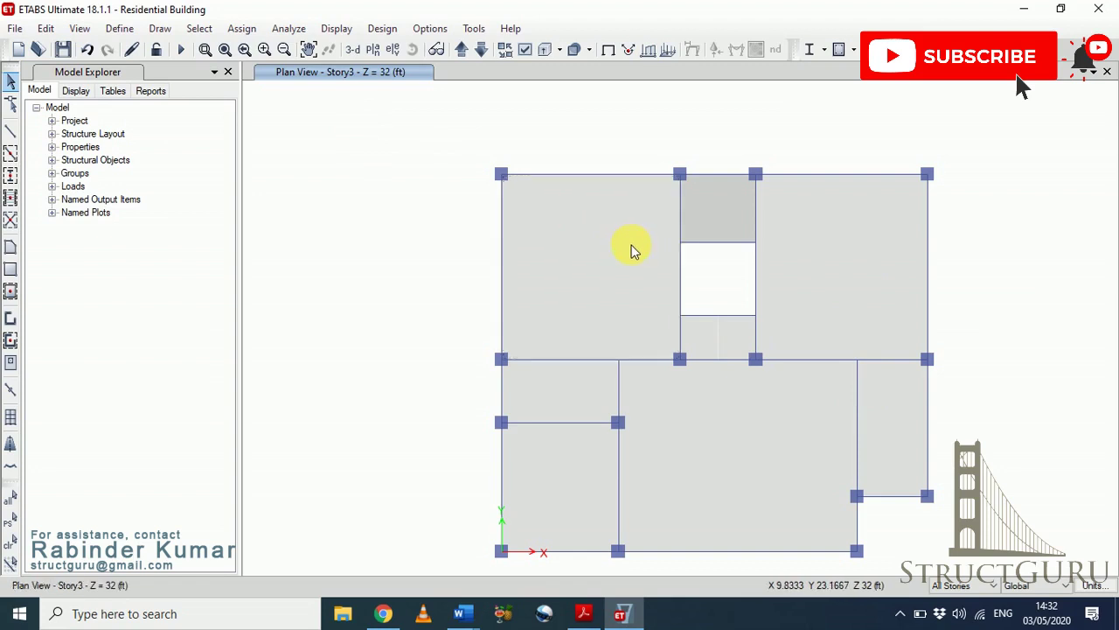
Select the upper-left Story3 slab and use Divide Shells to split it 10 by 12.
click(596, 276)
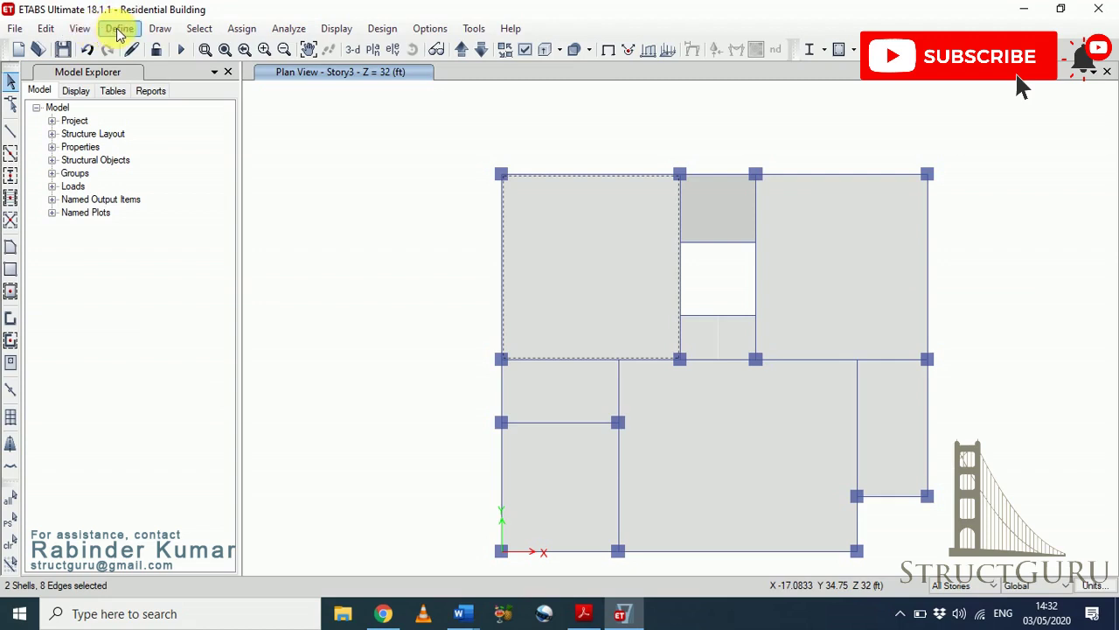
click(45, 28)
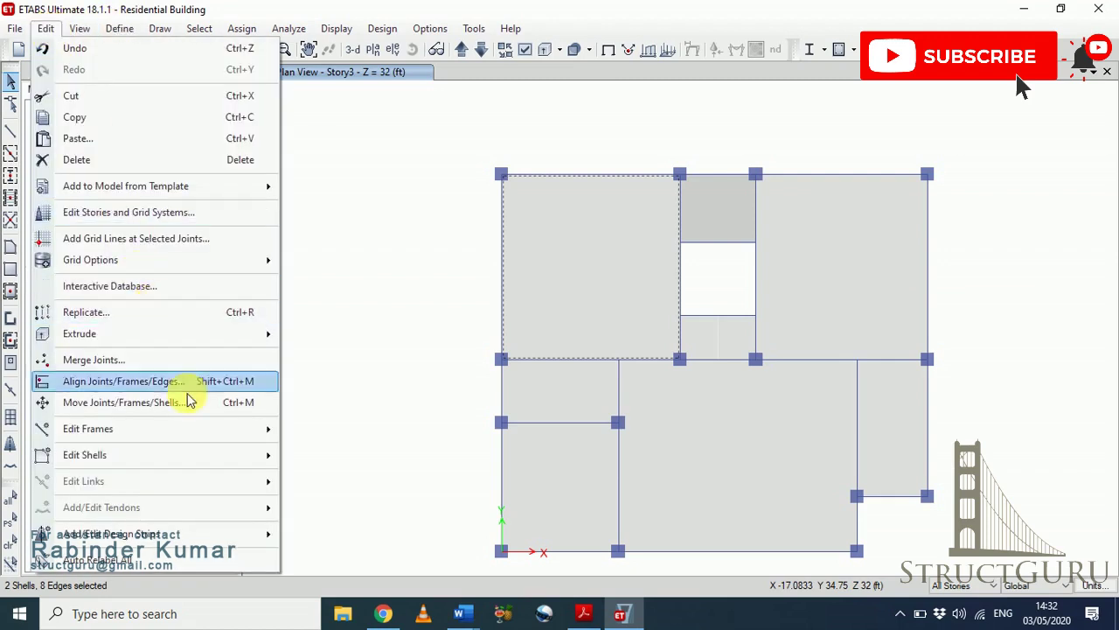
mouse_move(212, 461)
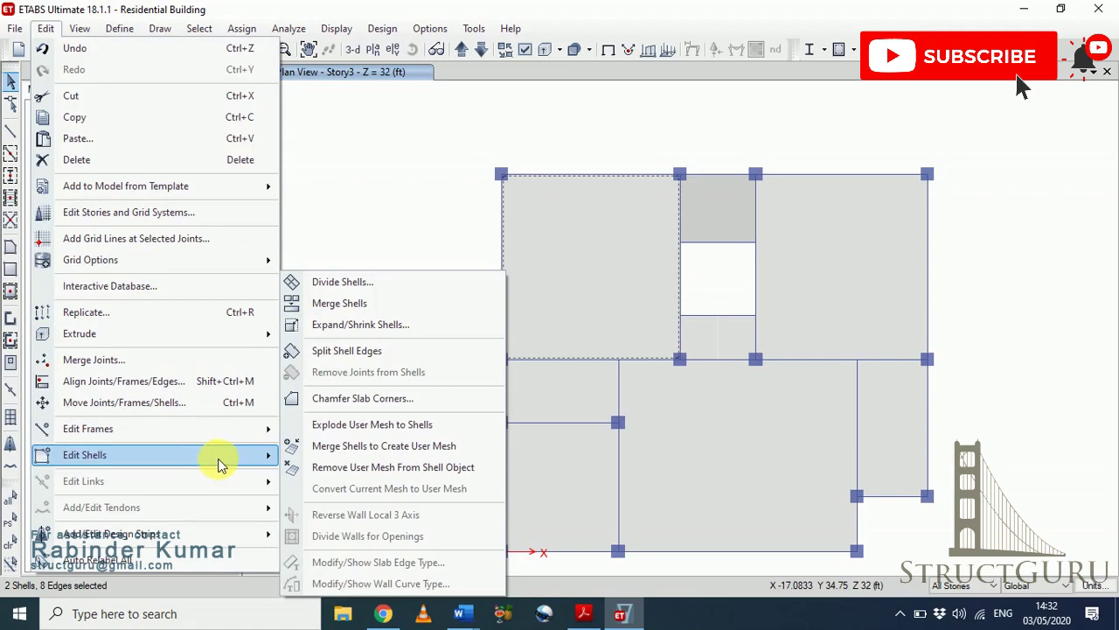
click(366, 287)
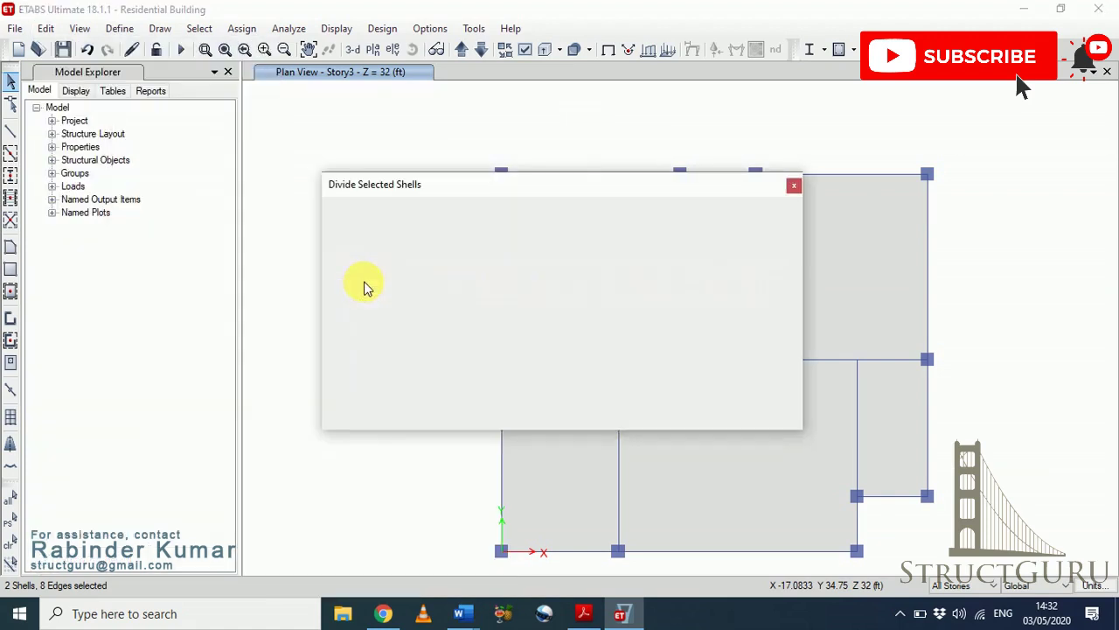
drag(600, 203, 651, 323)
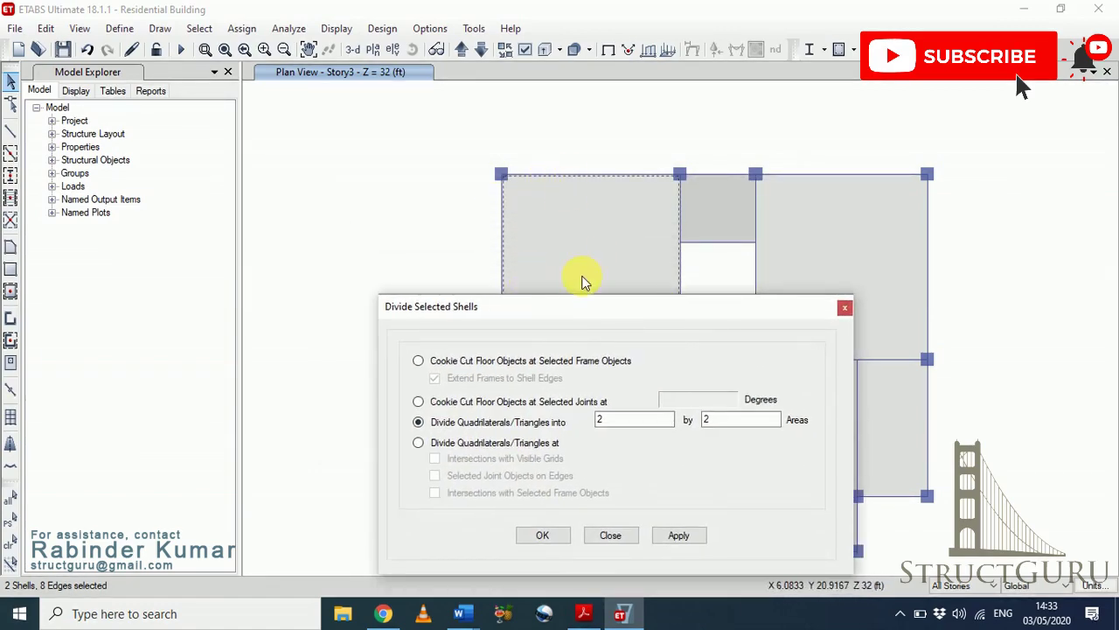
drag(589, 314, 210, 201)
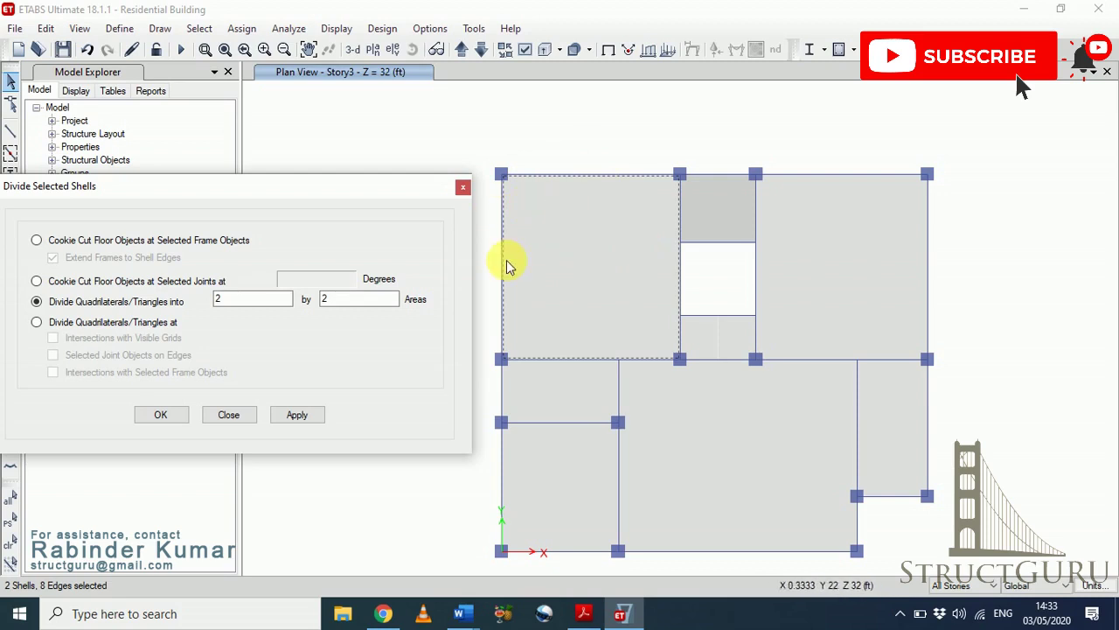
double_click(219, 299)
text(1)
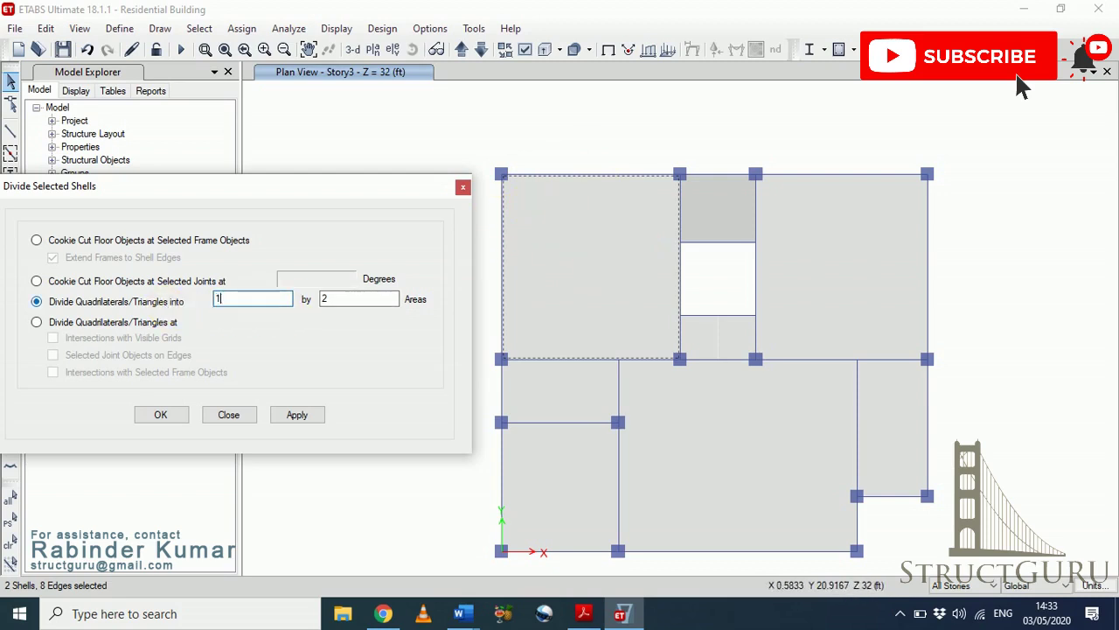
text(0)
key(Tab)
text(1)
click(163, 416)
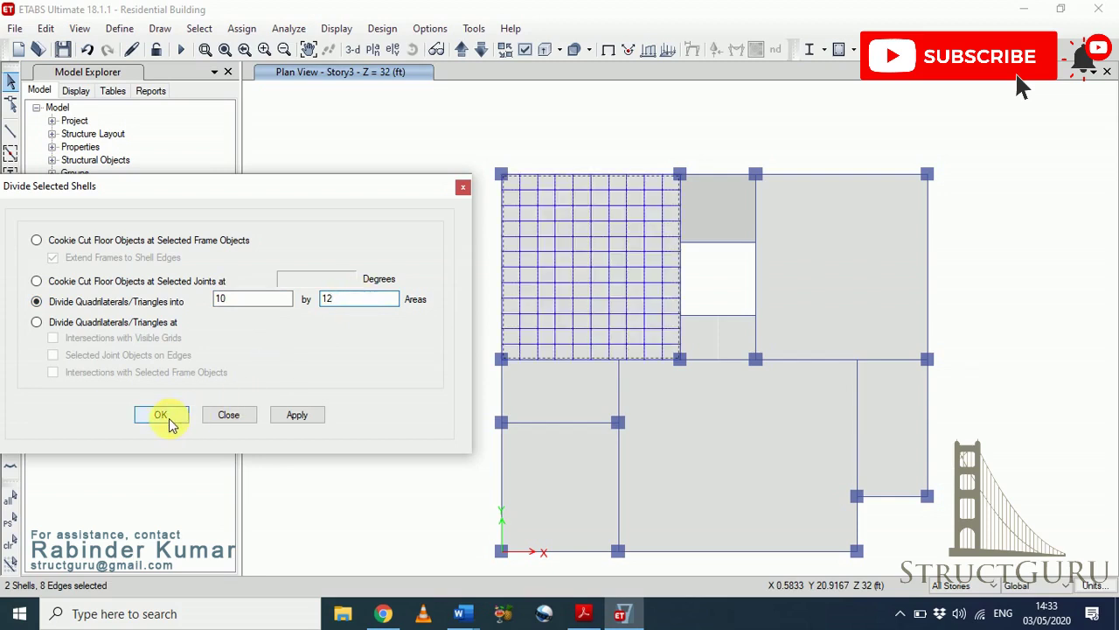
click(166, 418)
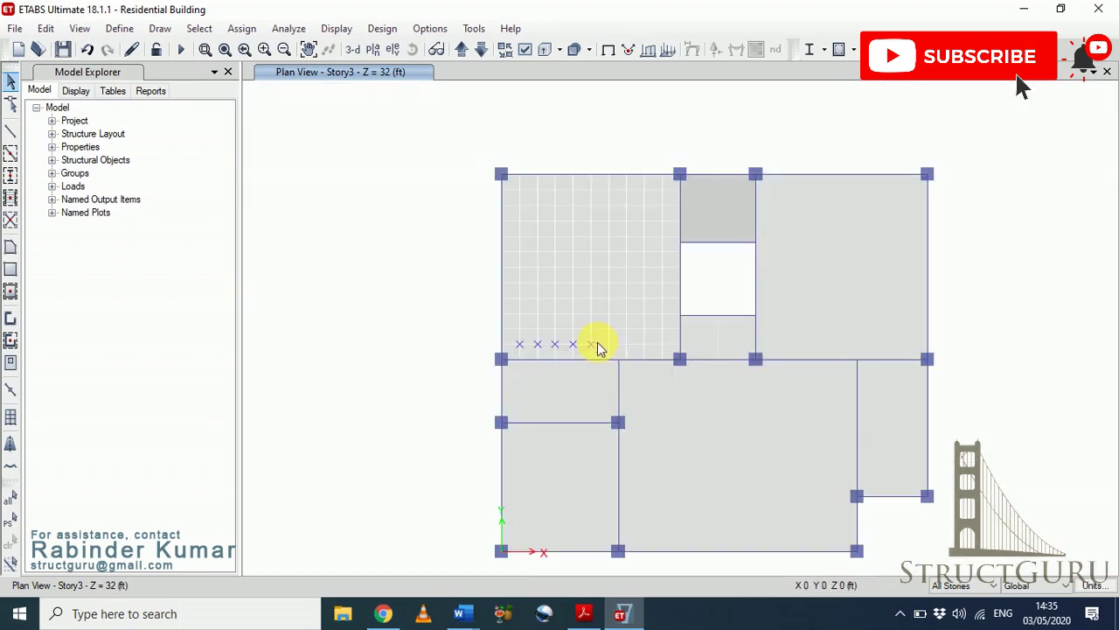
Select the lower-left slab and window-select the mesh joints along its top beam line.
click(592, 343)
key(ctrl+q)
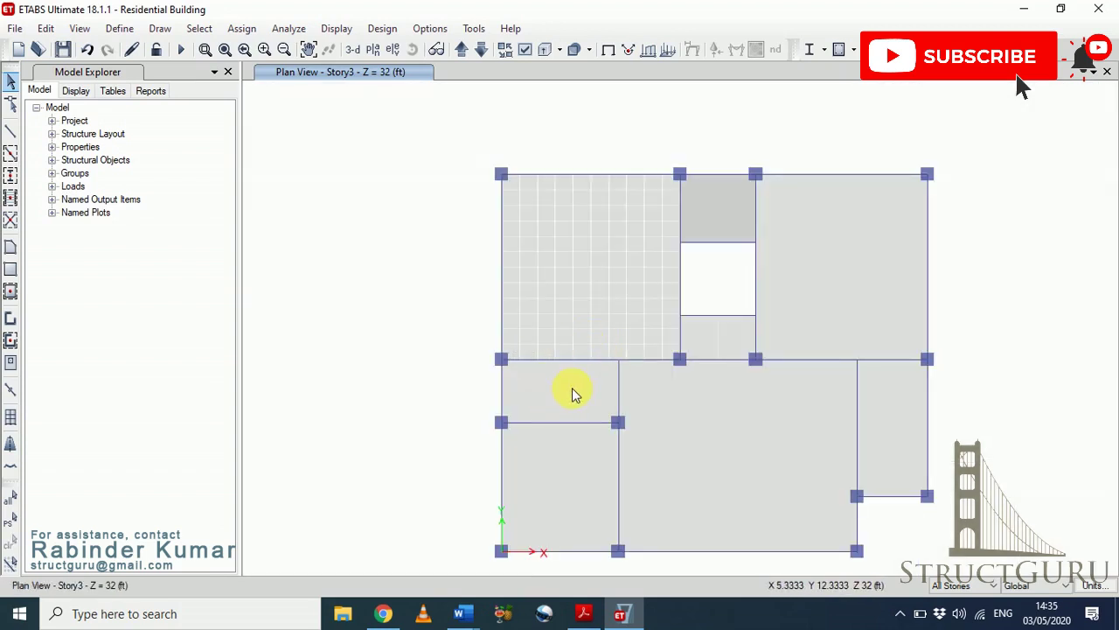
click(573, 394)
scroll(572, 389, up, 3)
scroll(572, 389, down, 3)
scroll(578, 395, up, 3)
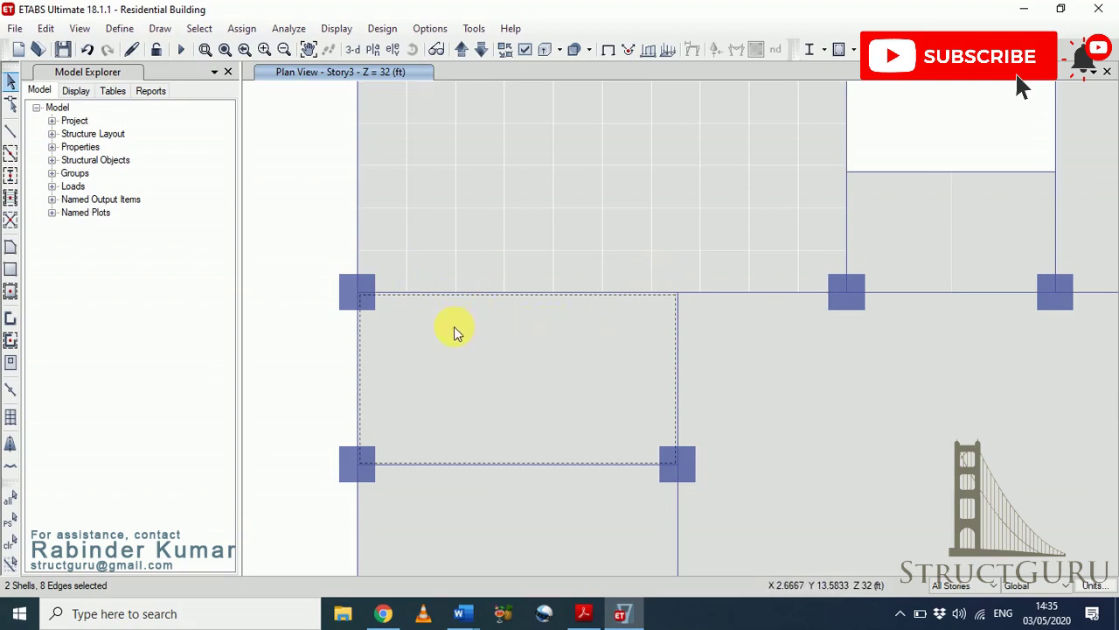
click(396, 279)
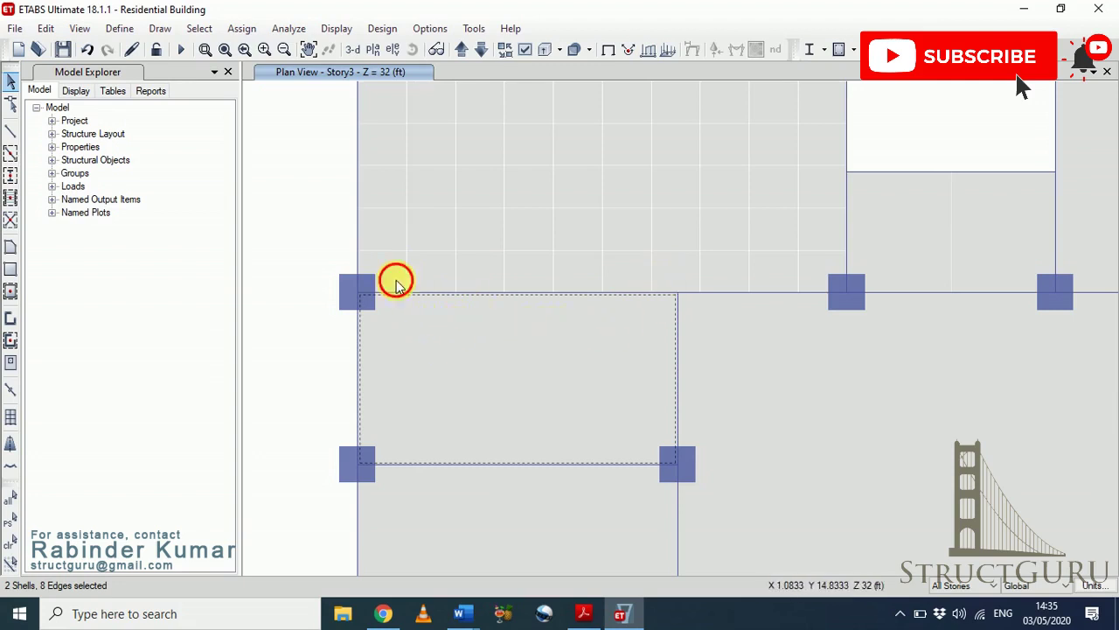
drag(397, 280, 668, 318)
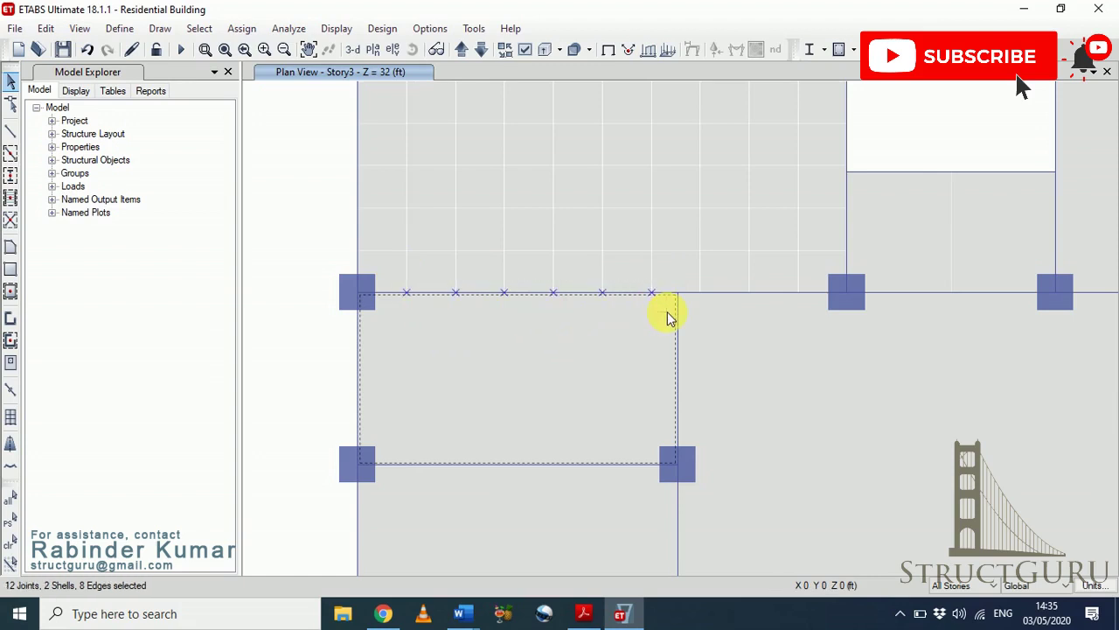
click(44, 30)
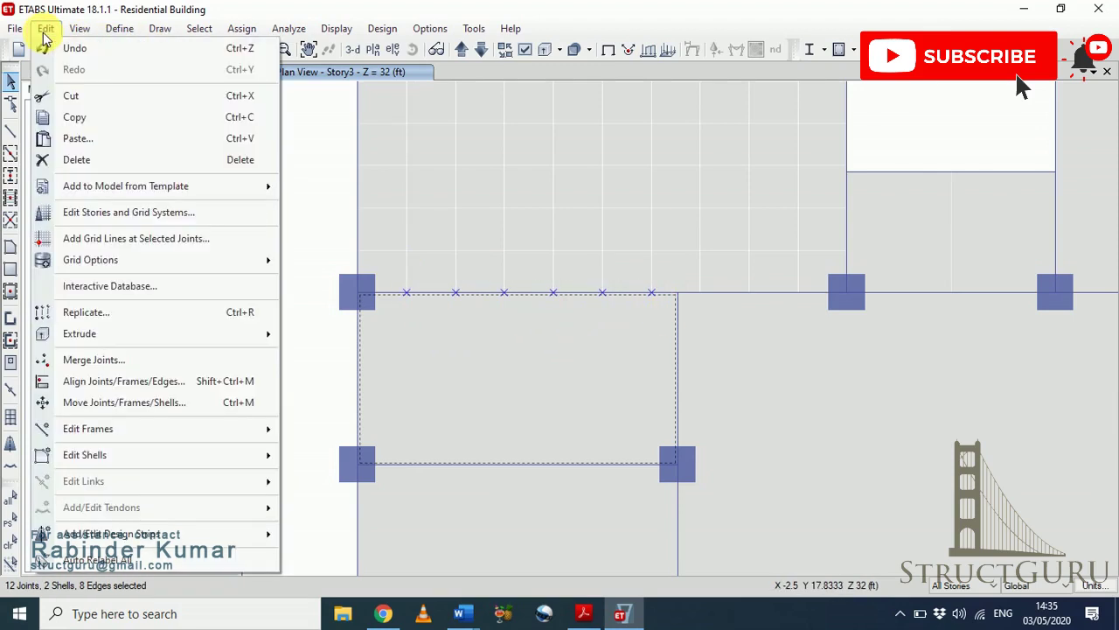
Divide the lower-left Story3 slab into strips at the selected joints on its top edge.
mouse_move(119, 454)
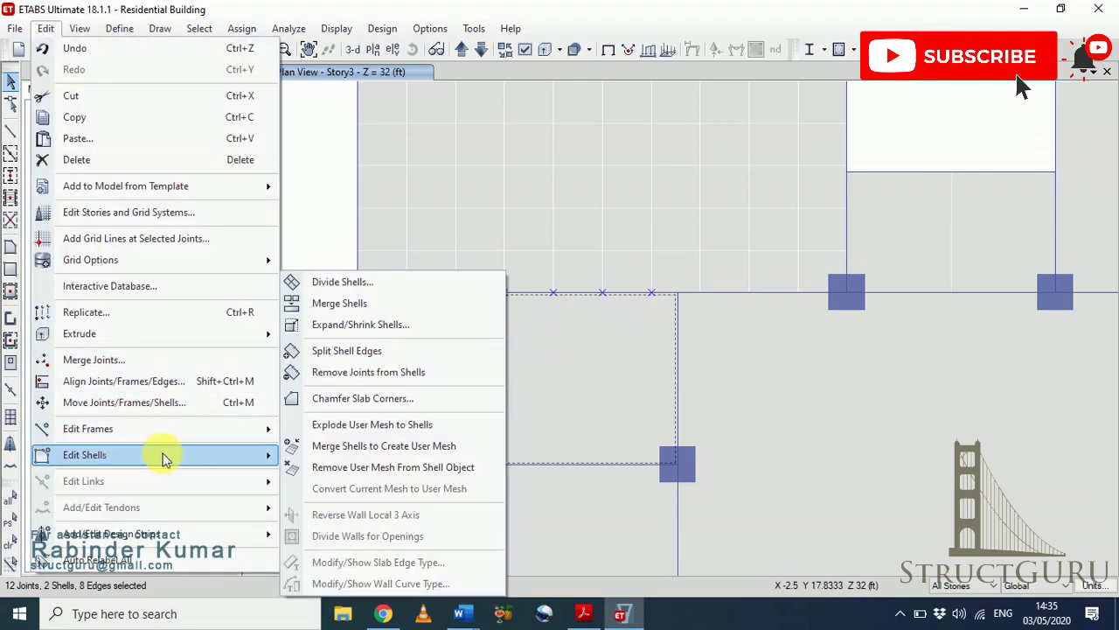
click(354, 296)
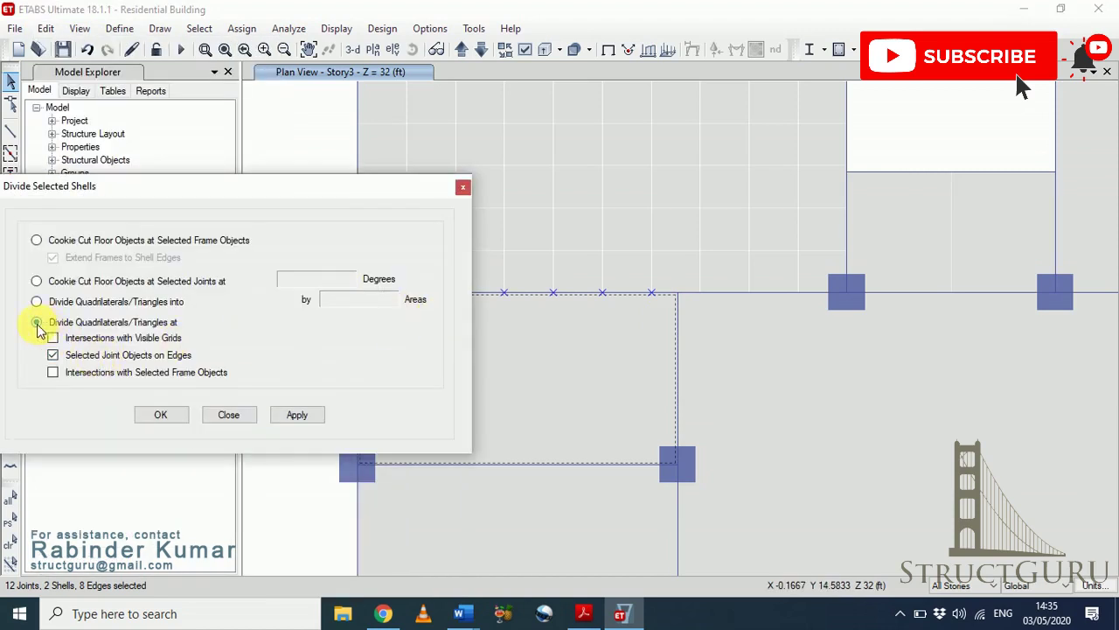
click(37, 323)
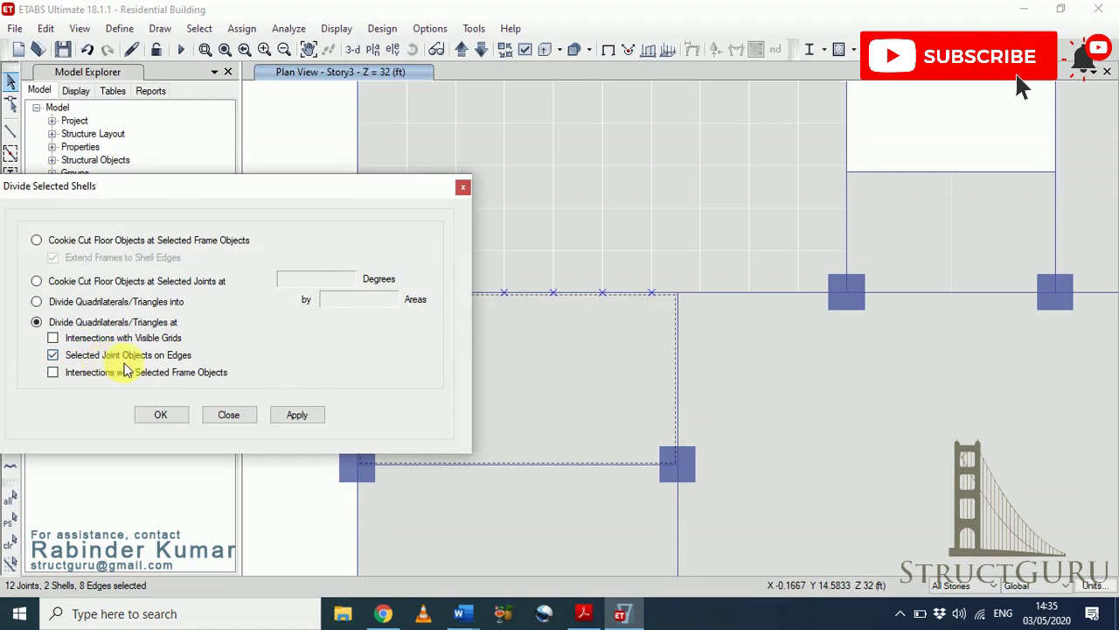
click(160, 416)
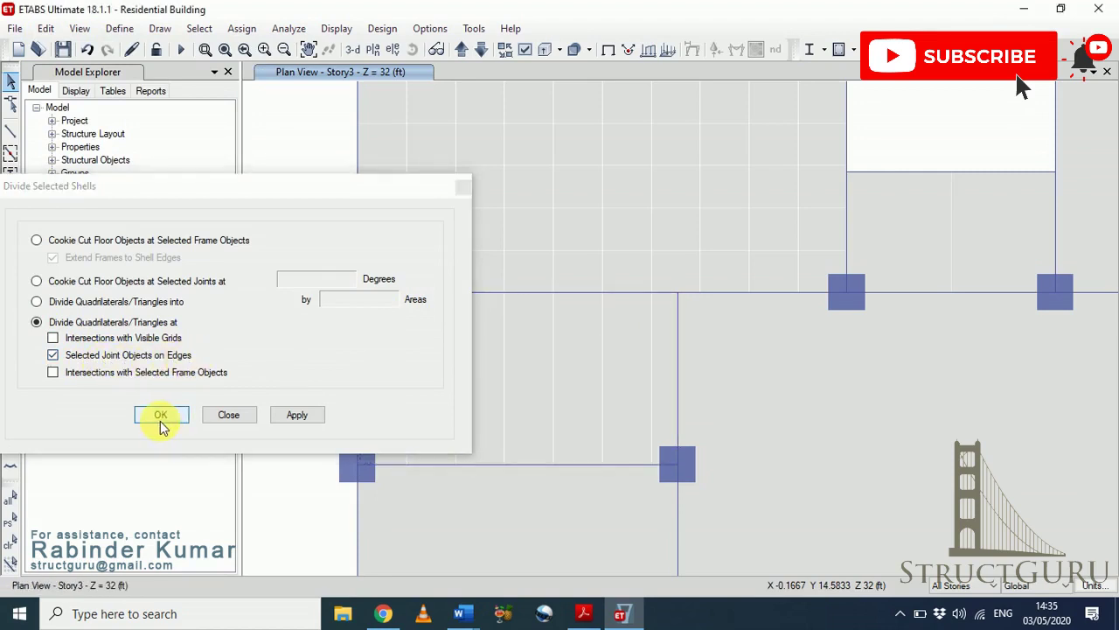
click(302, 416)
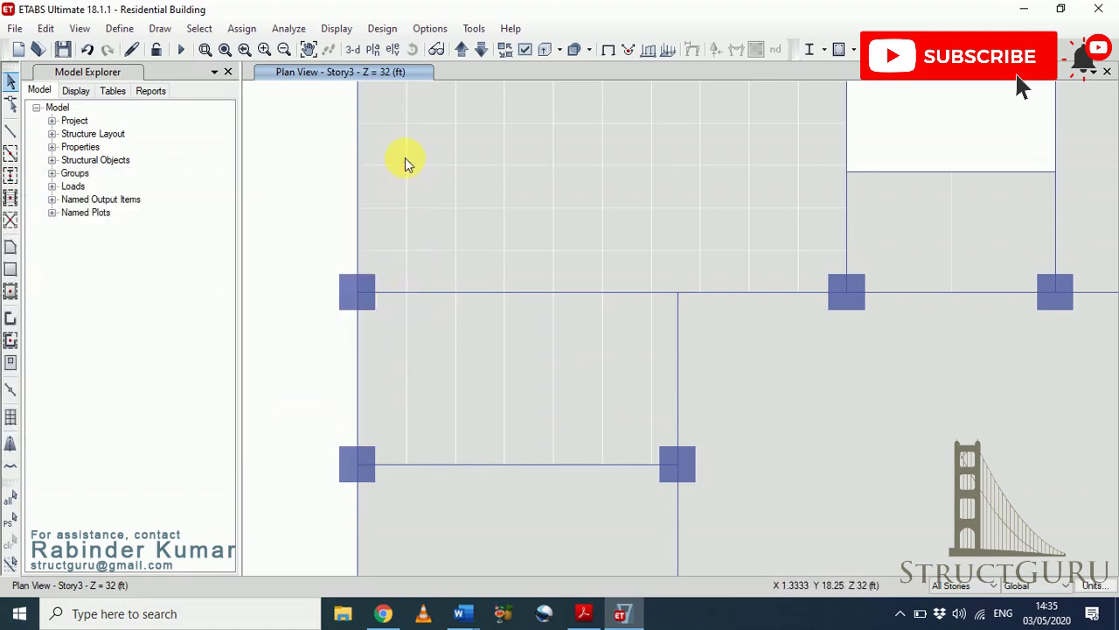
Select the leftmost strip of the lower-left slab and divide it into 1 by 5 areas.
click(389, 363)
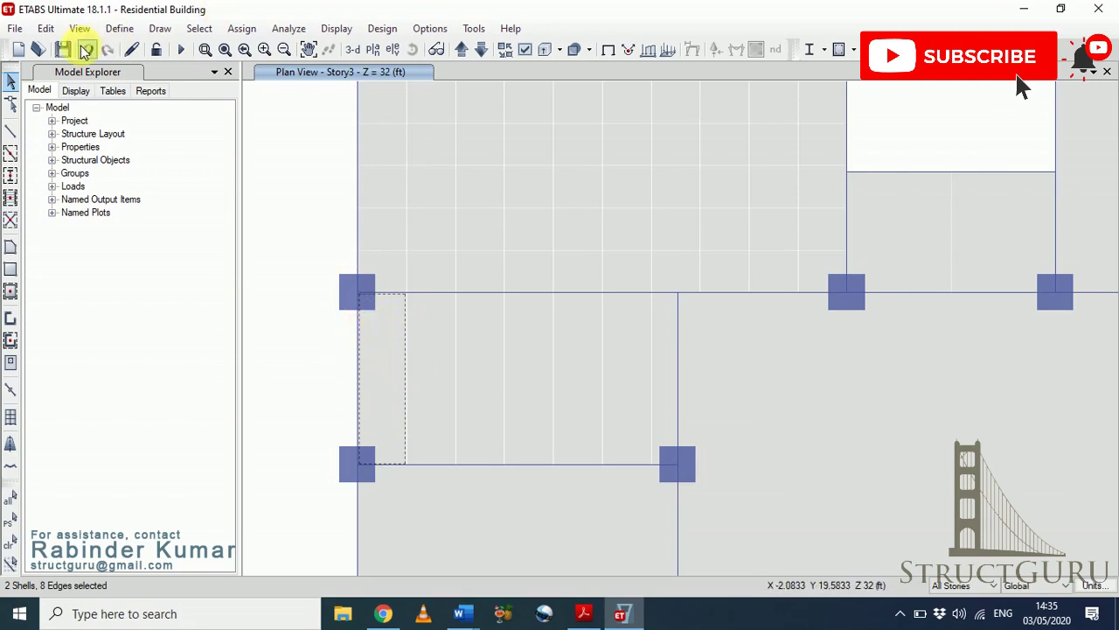
click(46, 29)
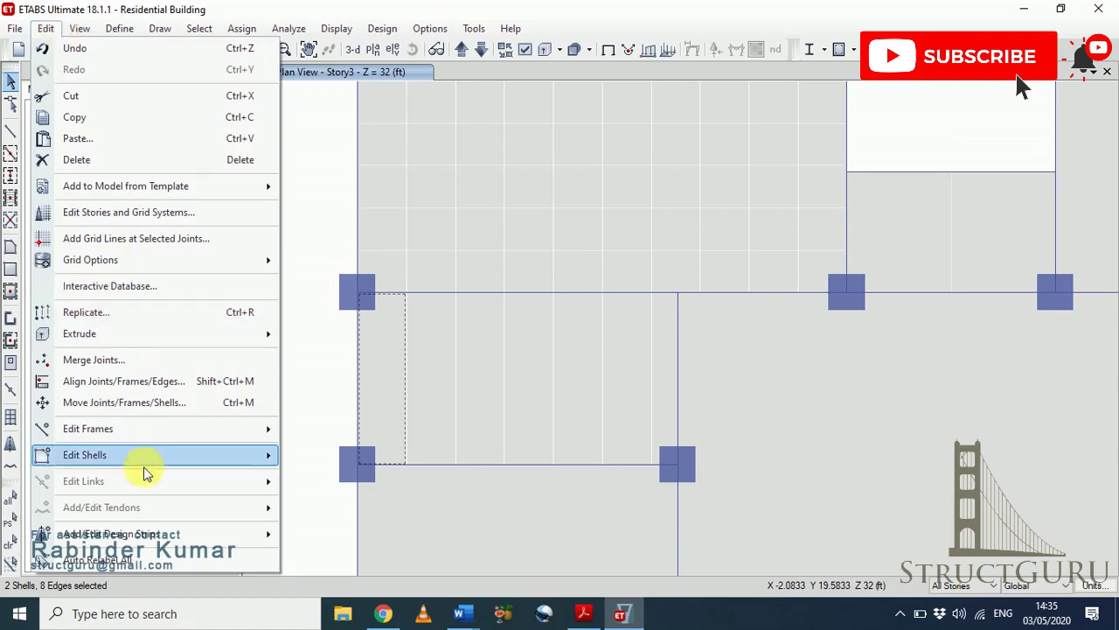
mouse_move(143, 457)
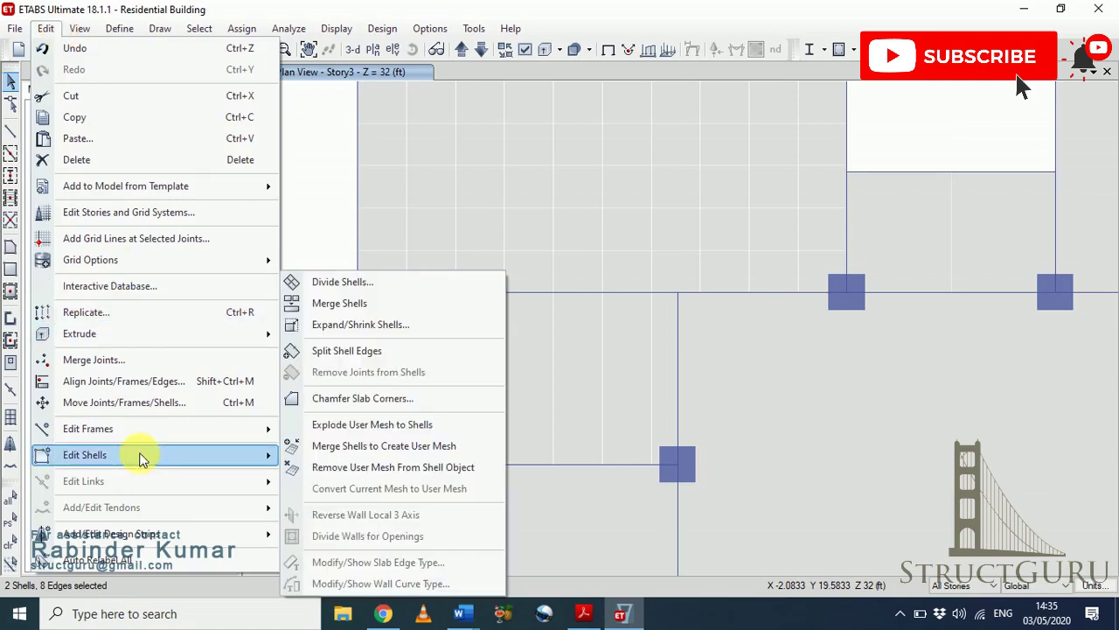
click(374, 282)
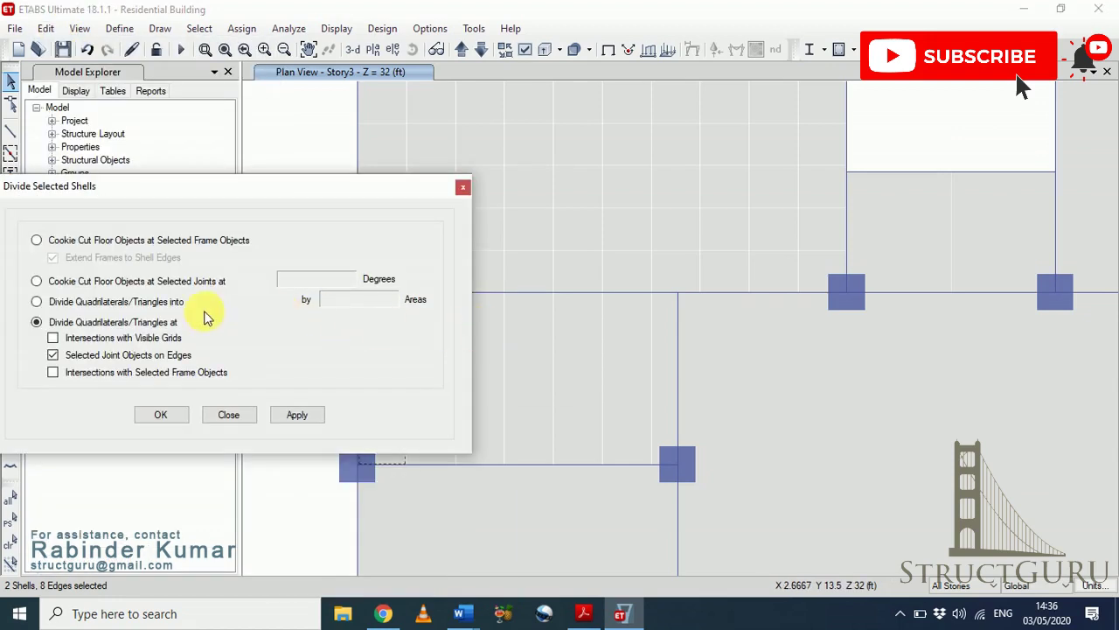
click(37, 304)
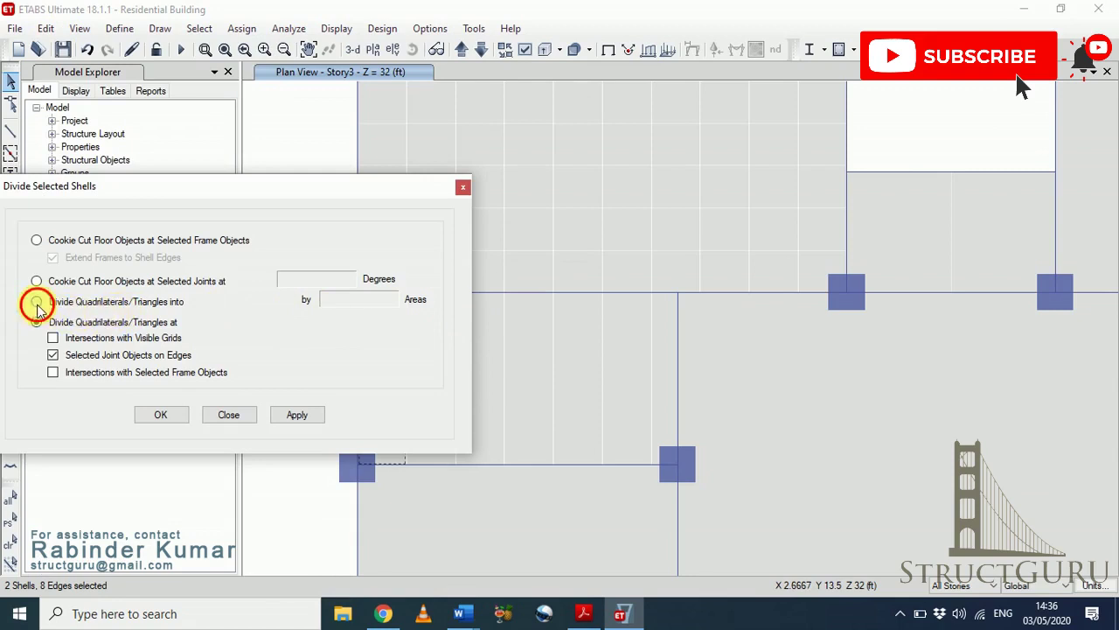
drag(229, 298, 175, 313)
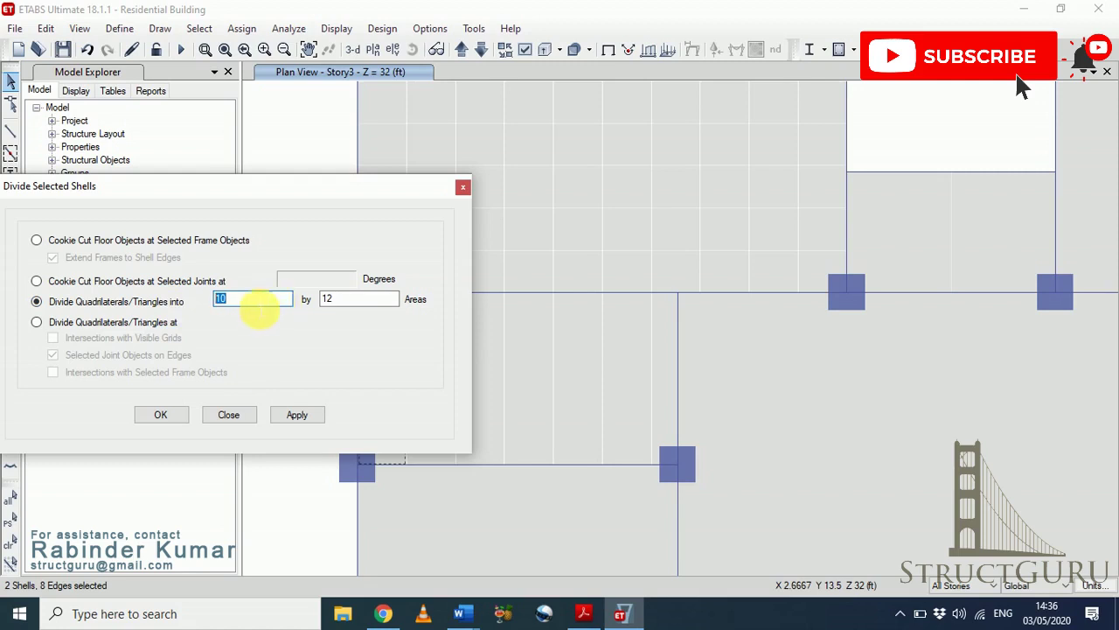
text(1)
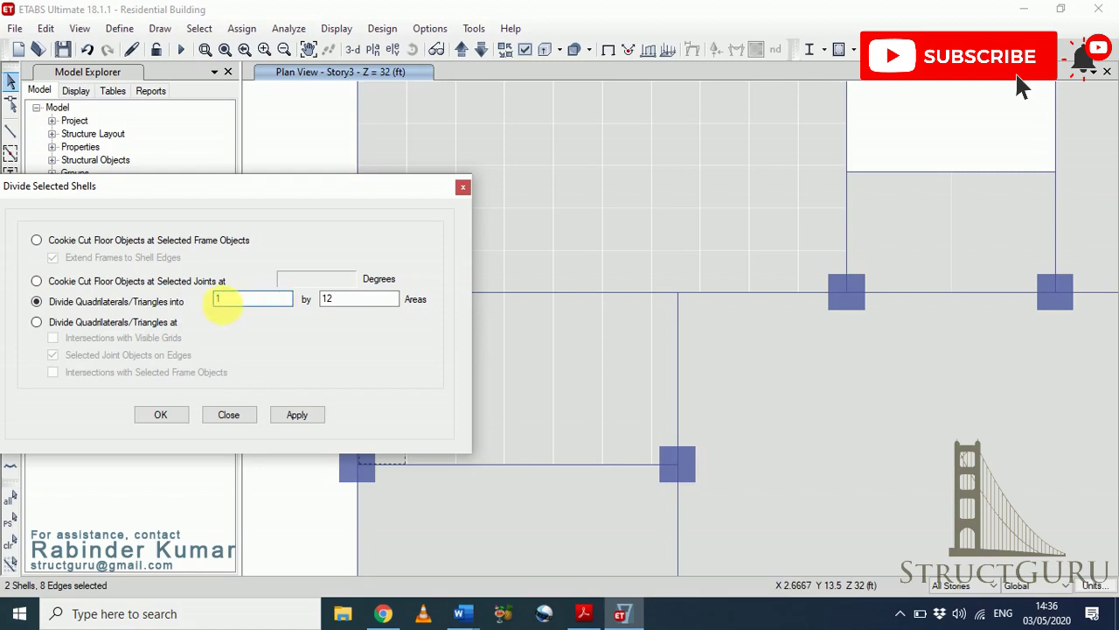
drag(379, 299, 297, 302)
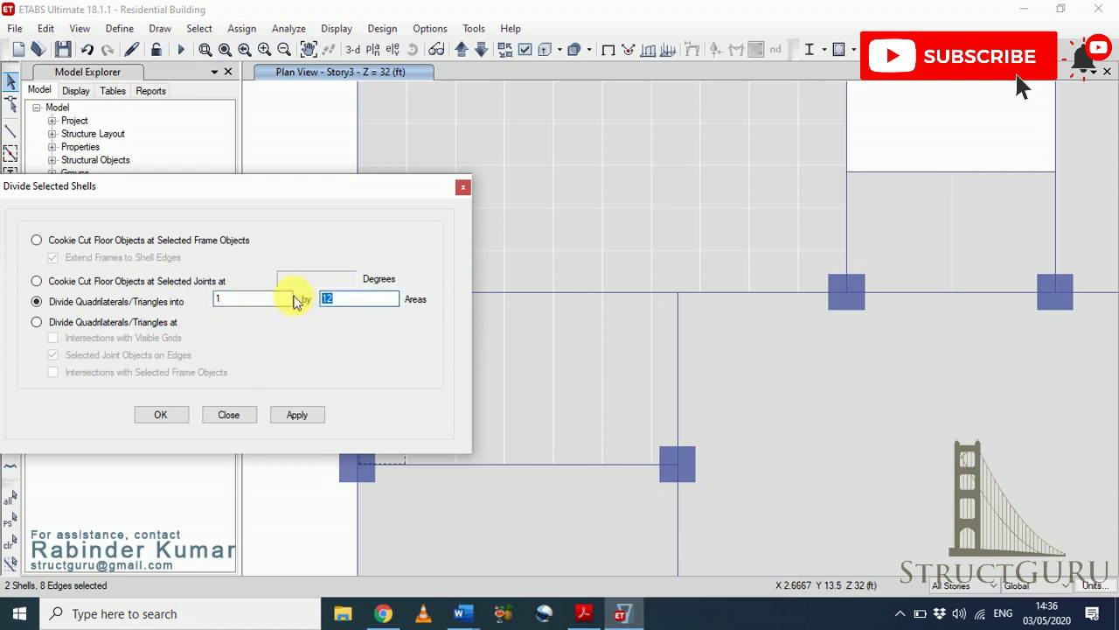
text(5)
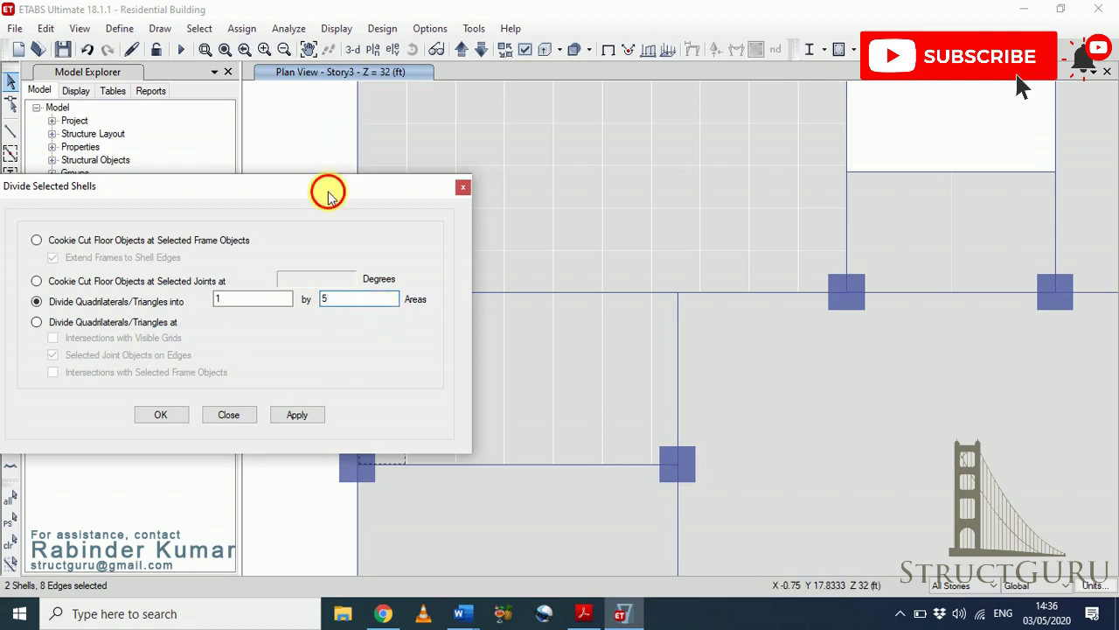
drag(327, 190, 348, 135)
click(181, 354)
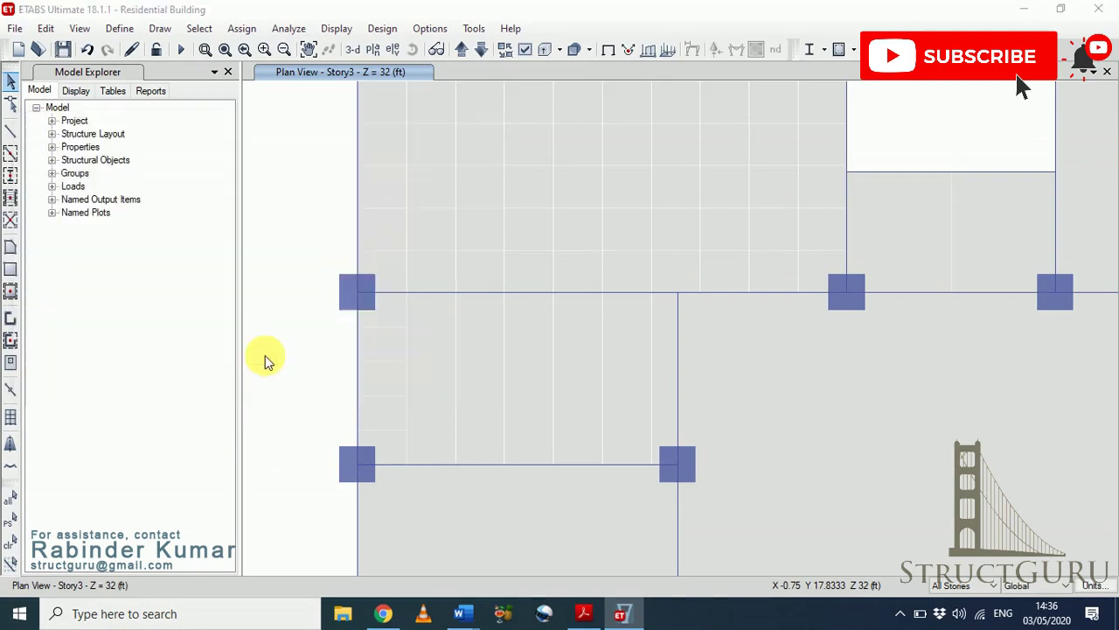
Select the remaining slab strips and their new edge joints.
click(442, 355)
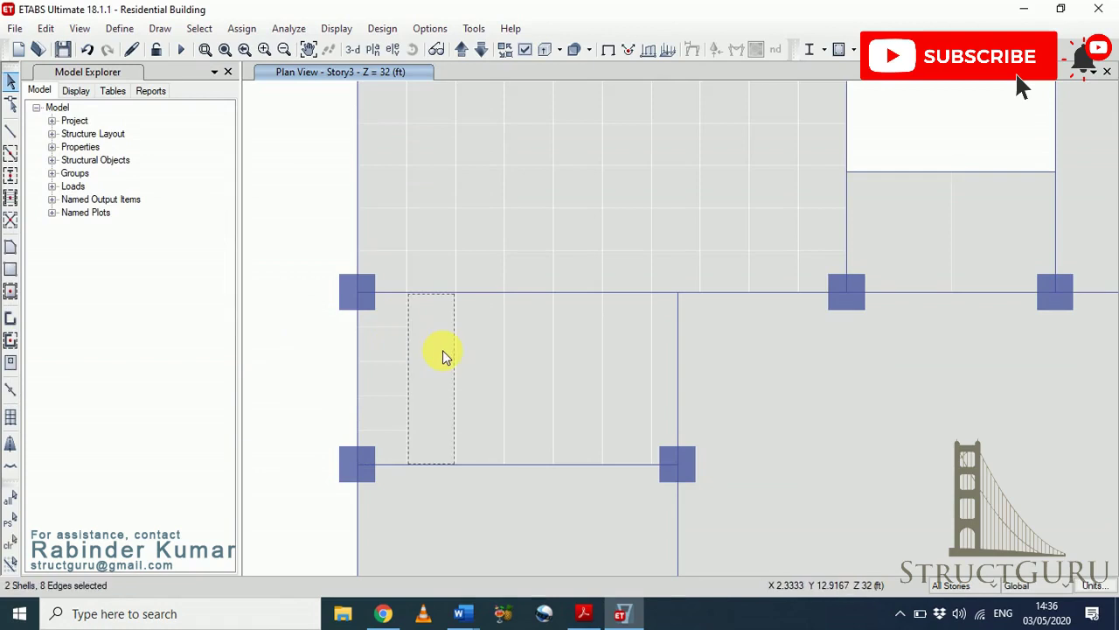
drag(394, 313, 420, 444)
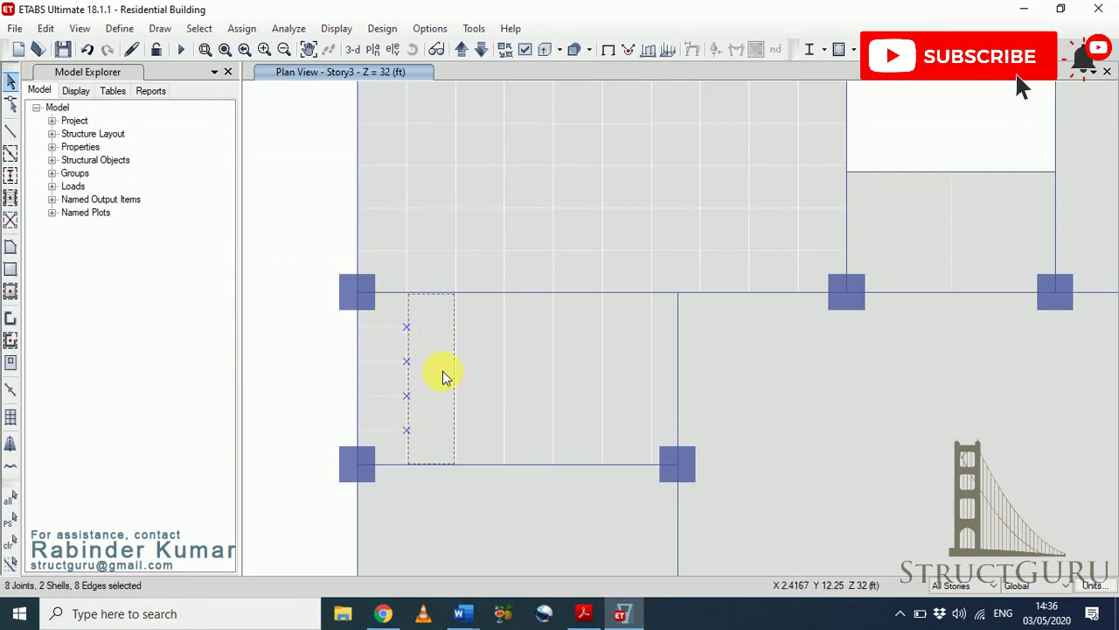
click(45, 28)
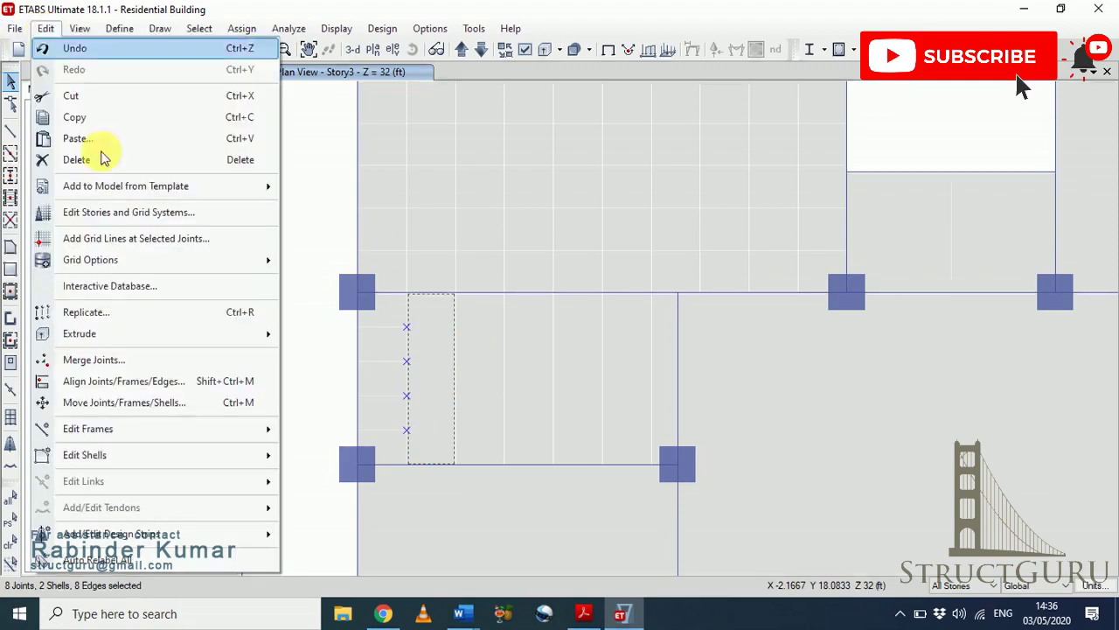
click(420, 399)
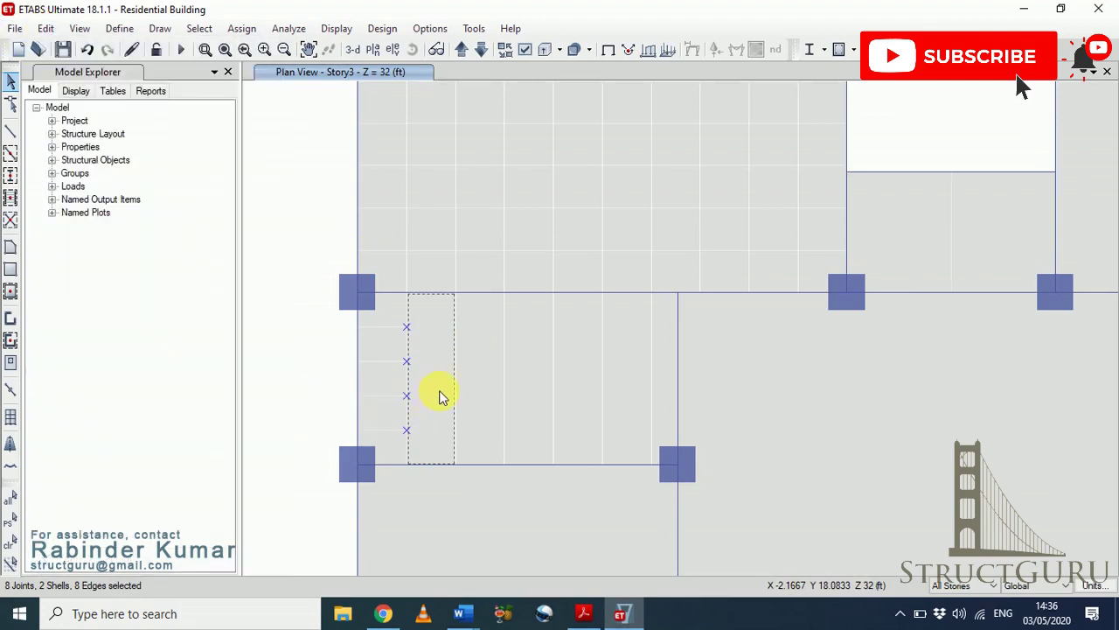
click(437, 355)
click(482, 362)
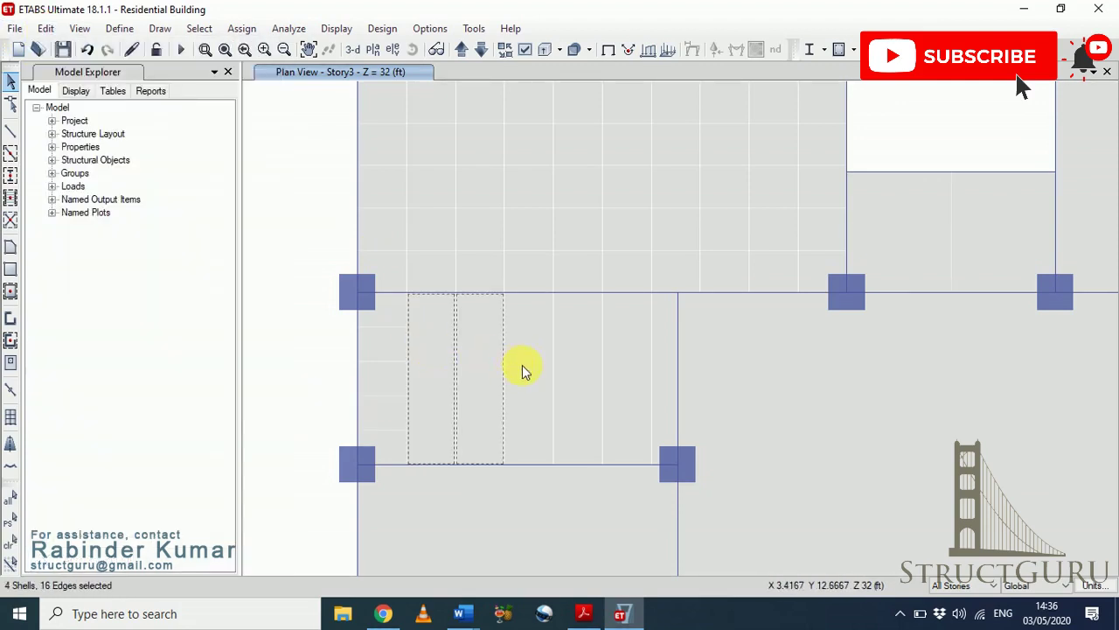
click(537, 370)
click(587, 373)
click(632, 375)
click(656, 382)
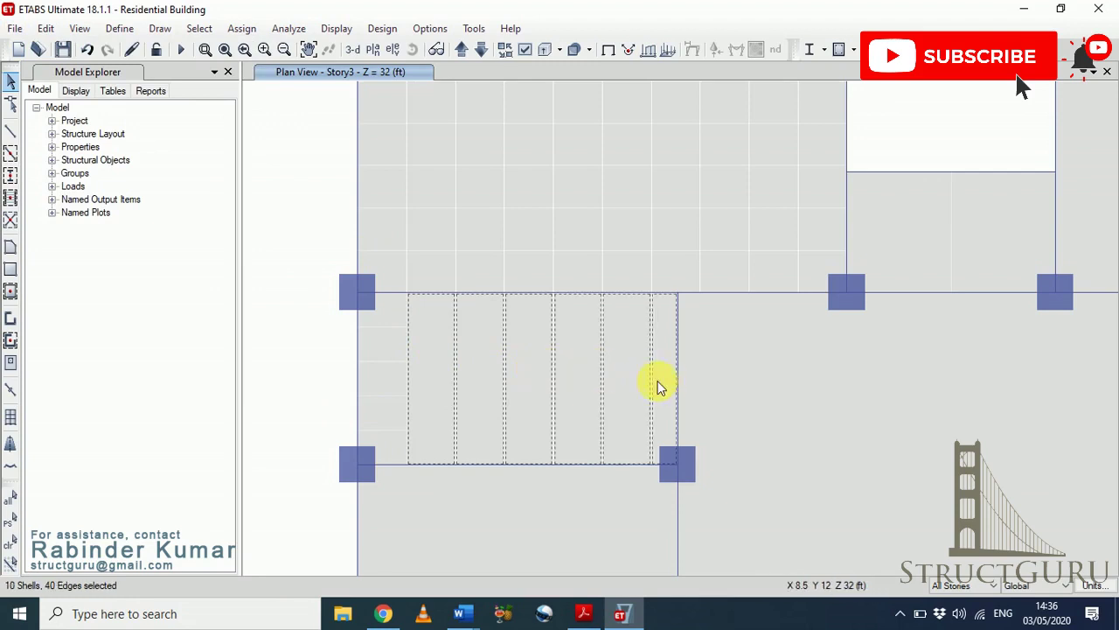
Divide each selected strip into 1 by 5 areas with Divide Shells.
click(46, 28)
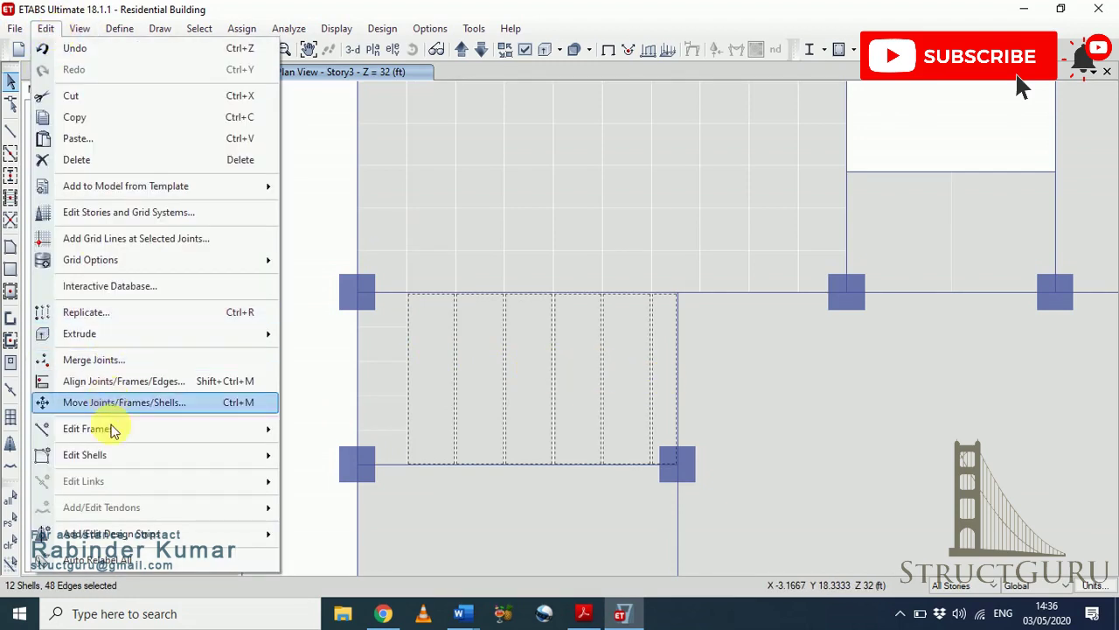
mouse_move(114, 453)
click(342, 282)
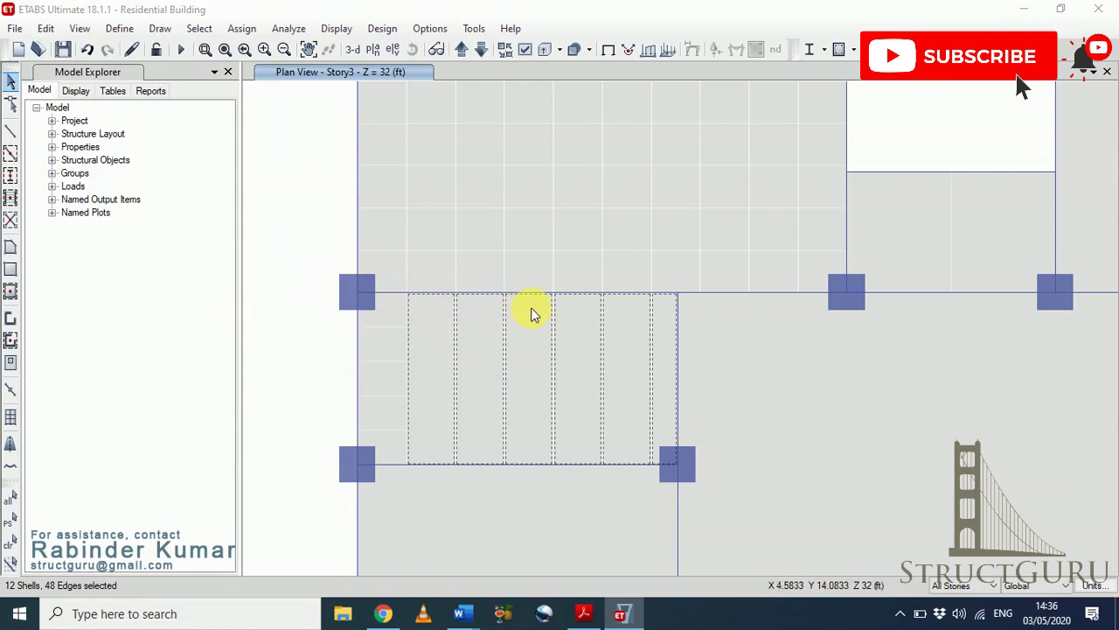
click(184, 356)
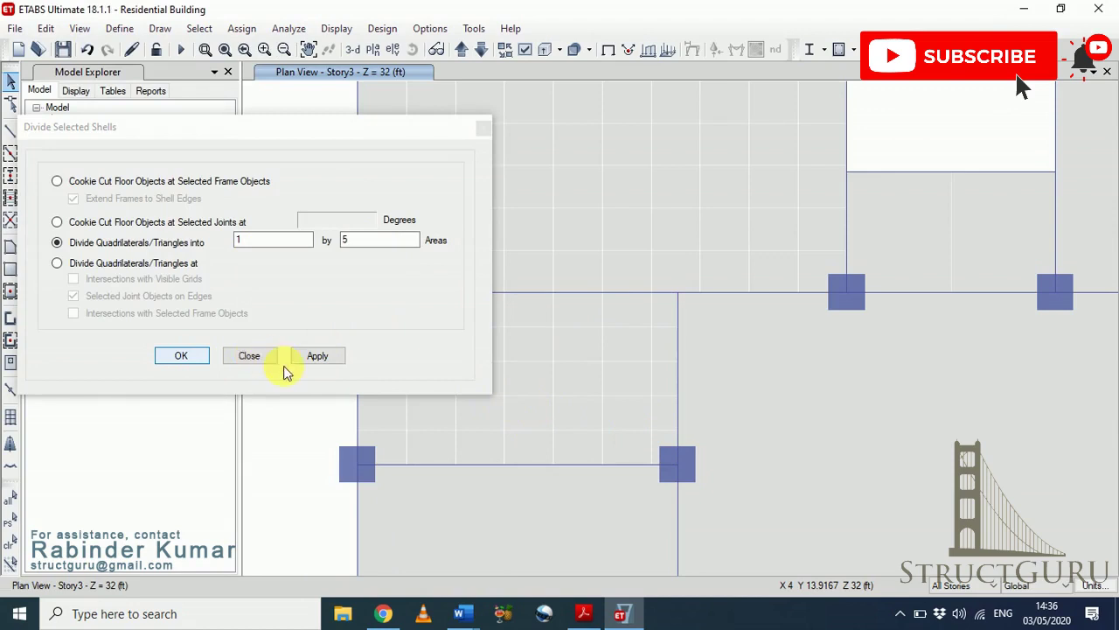
scroll(560, 362, down, 4)
scroll(588, 362, up, 3)
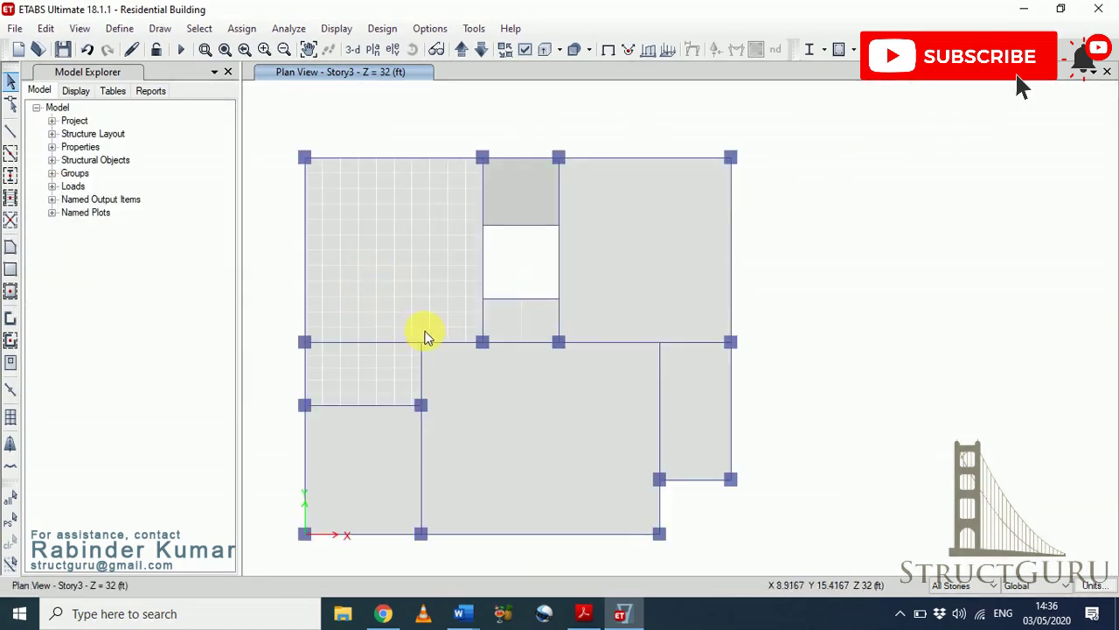
Zoom in to inspect the divided strips, then undo the strip division with Ctrl+Z.
scroll(349, 345, up, 3)
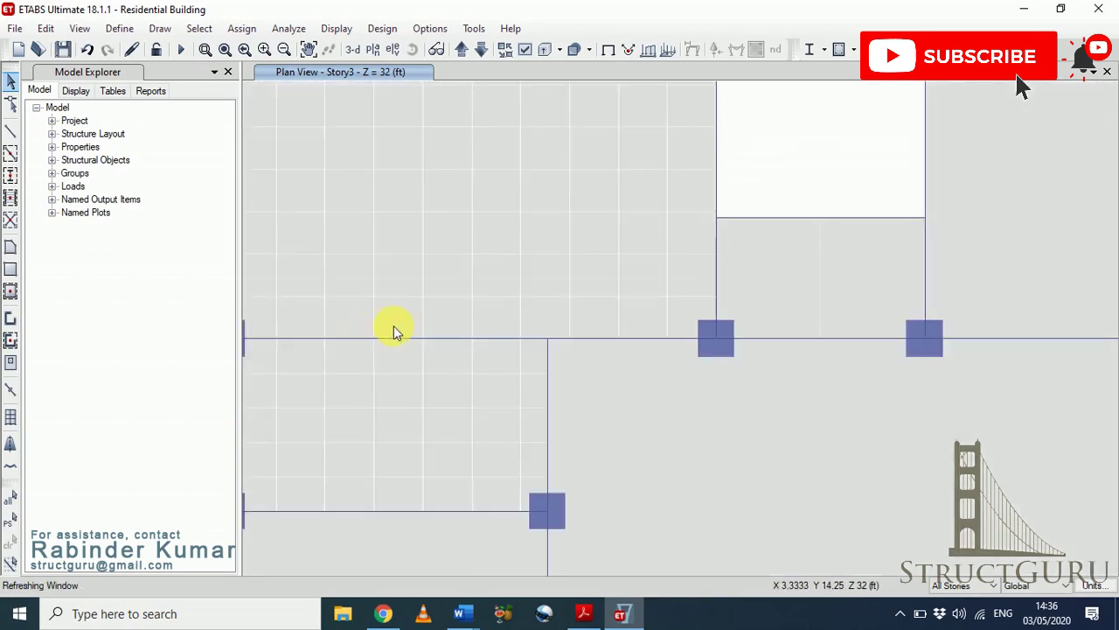
scroll(395, 329, down, 3)
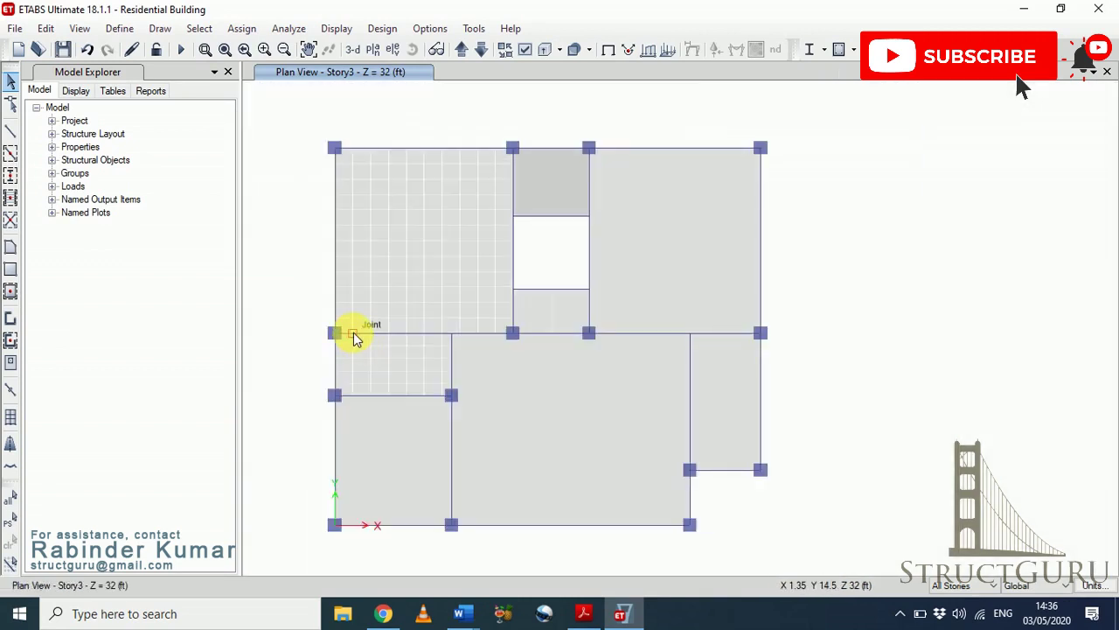
scroll(355, 332, up, 3)
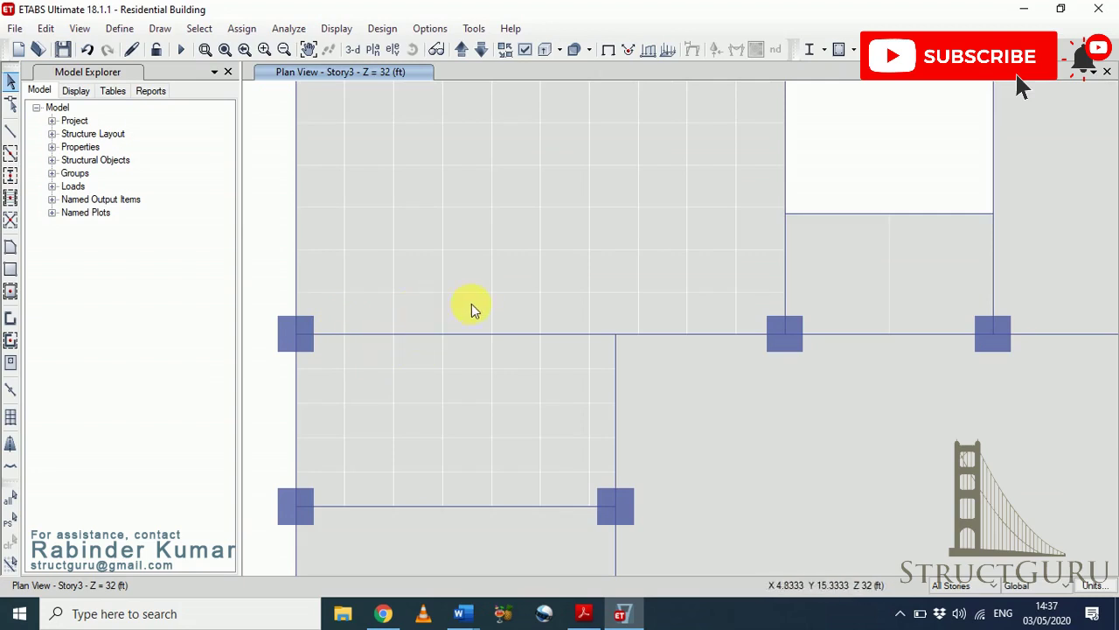
scroll(547, 360, down, 3)
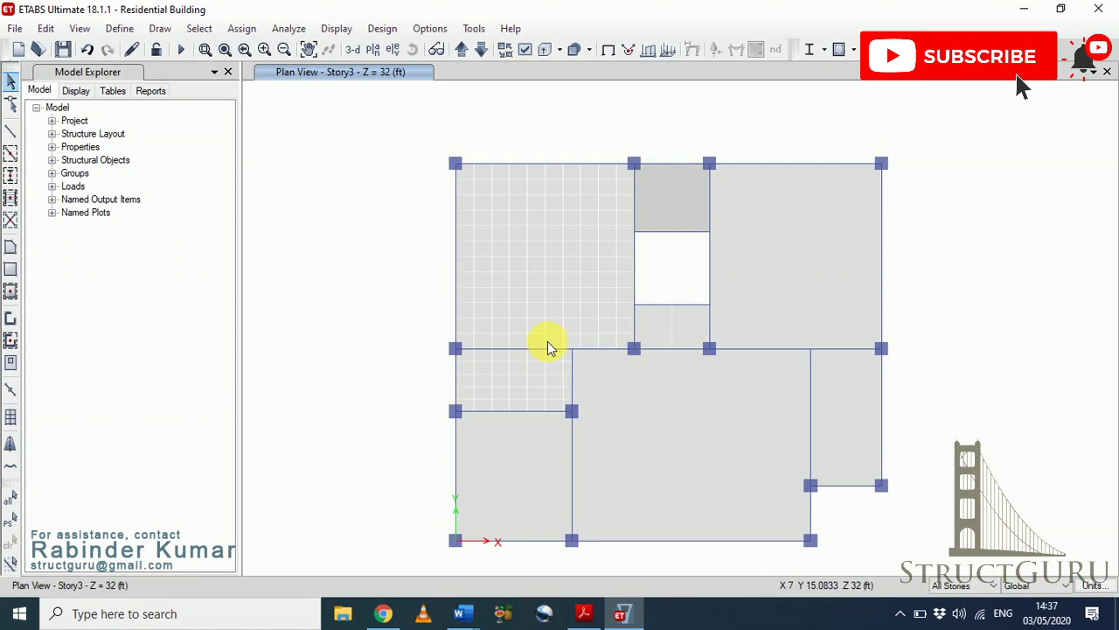
key(ctrl+z)
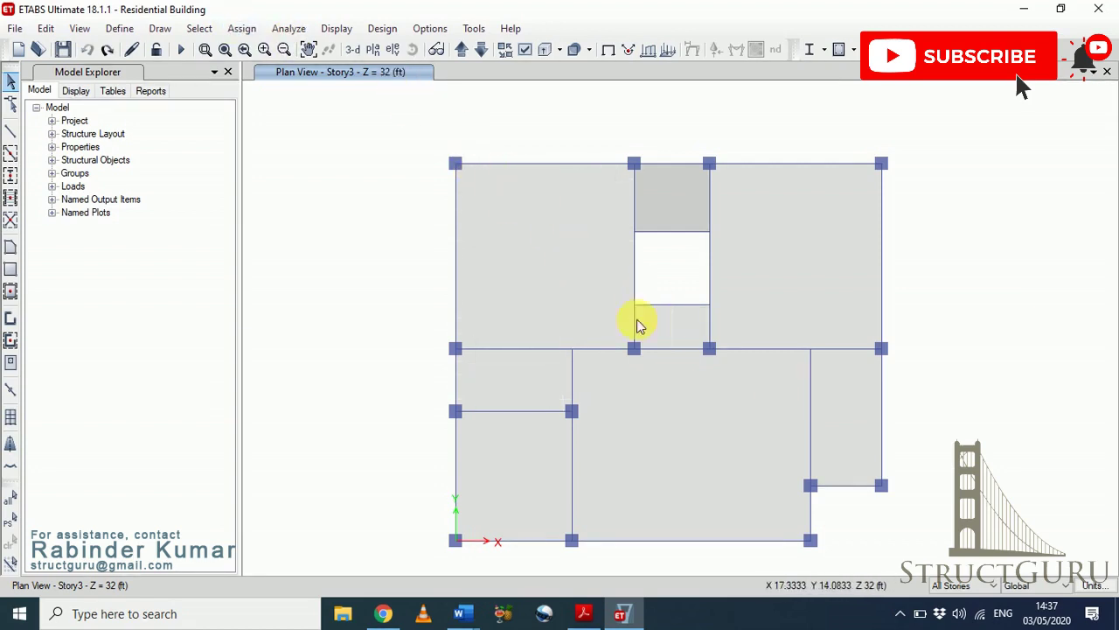
Select all 17 Story3 slab panels and bring up the Assign > Shell menu.
click(587, 279)
click(674, 225)
click(777, 262)
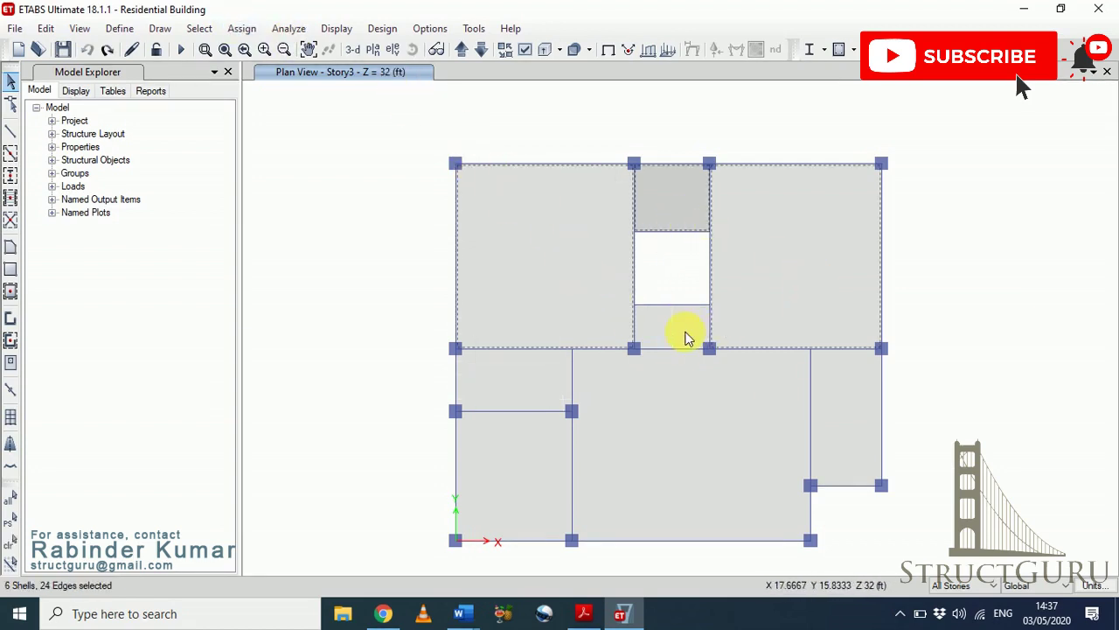
click(658, 330)
click(669, 367)
click(530, 382)
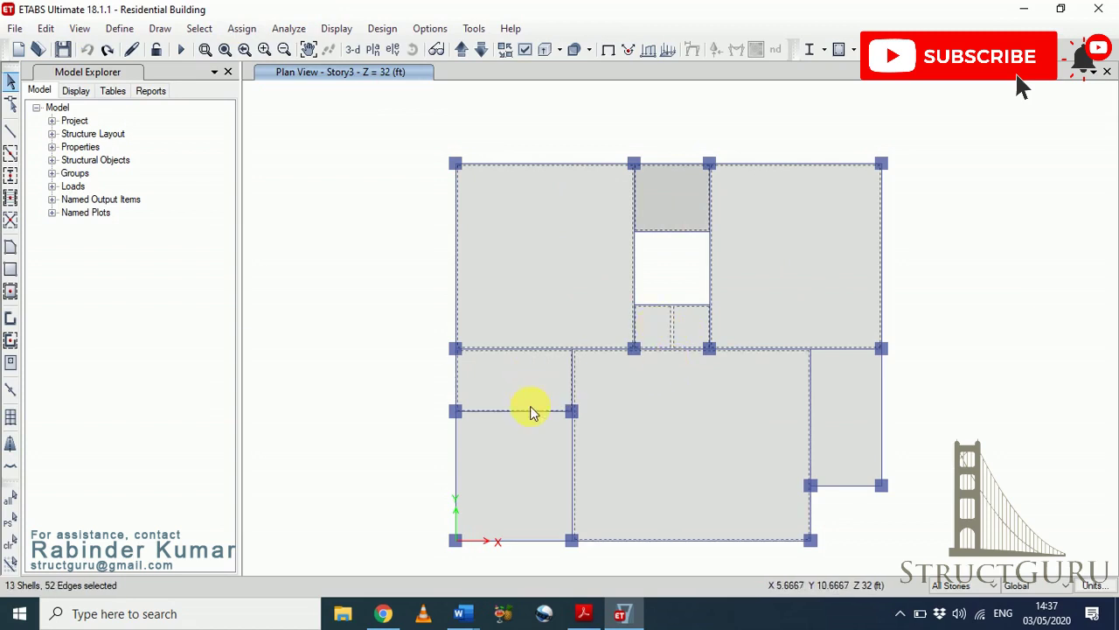
click(866, 418)
click(548, 193)
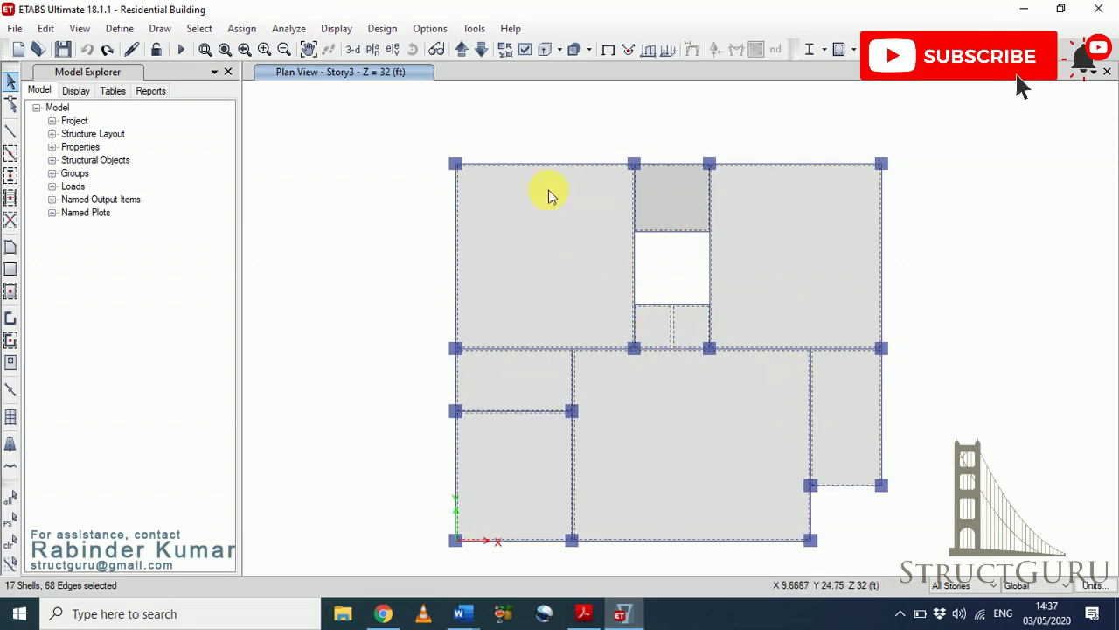
click(242, 29)
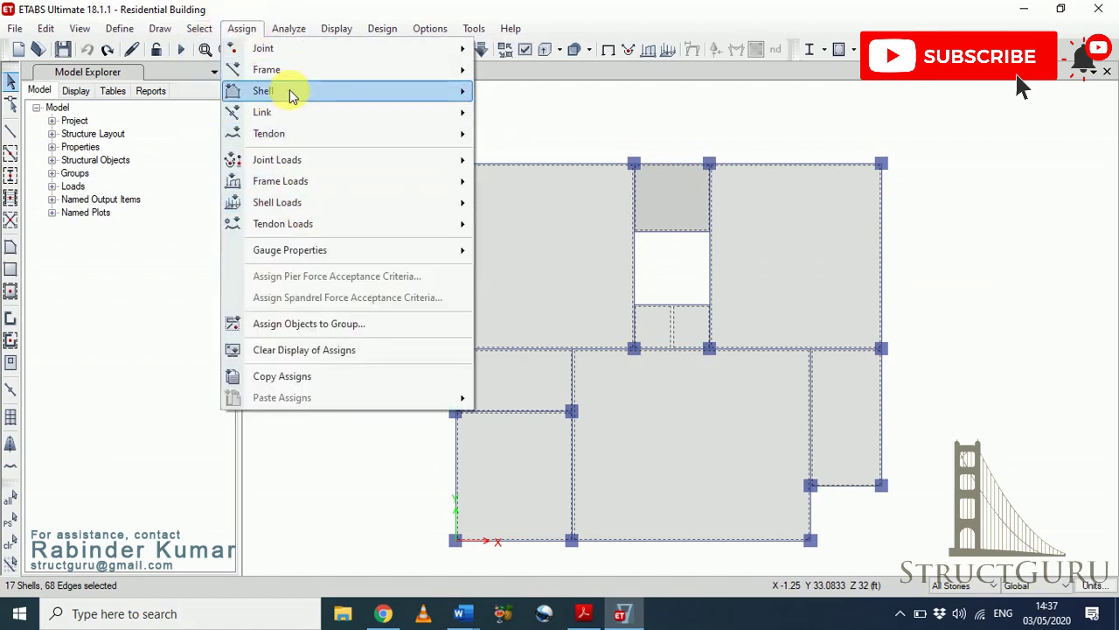
mouse_move(293, 96)
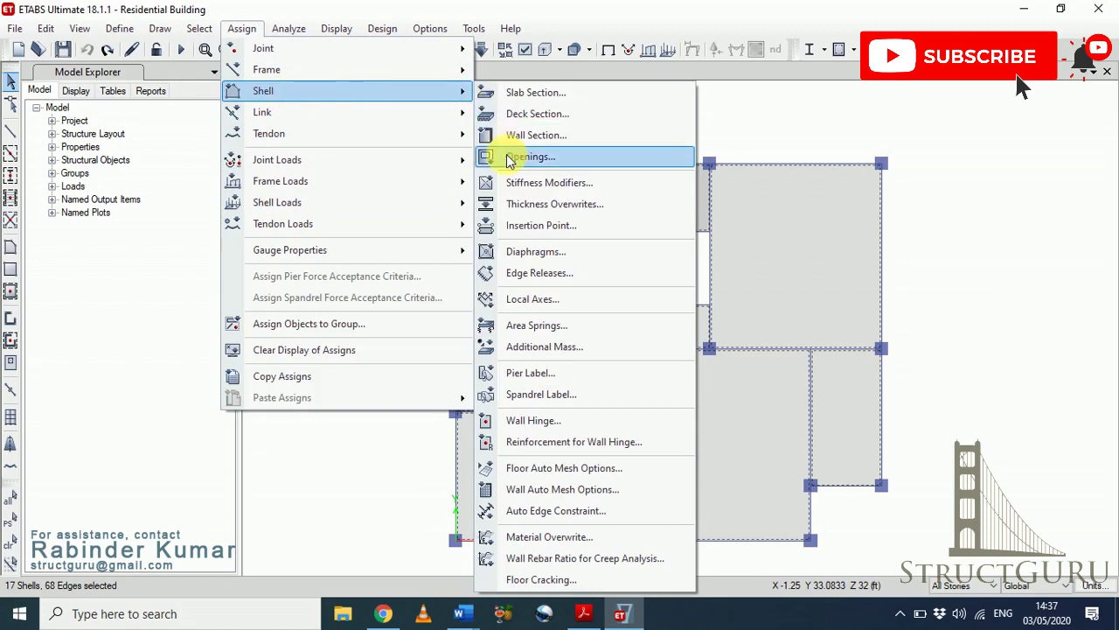
Set floor auto mesh to Auto Cookie Cut with further meshing to a 24 in maximum size.
click(577, 472)
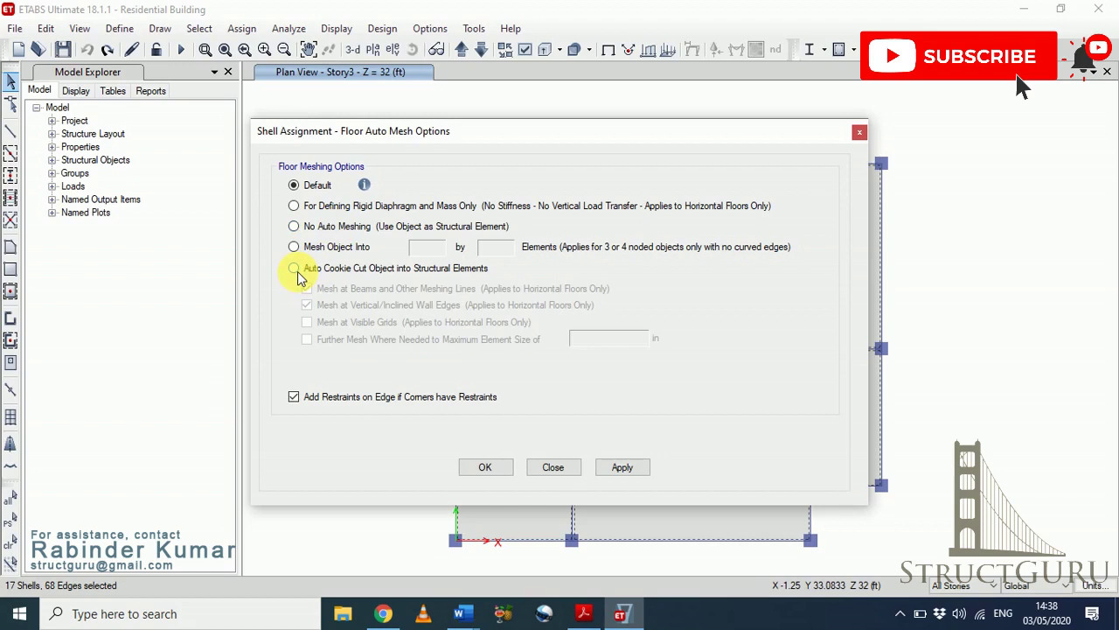
click(295, 271)
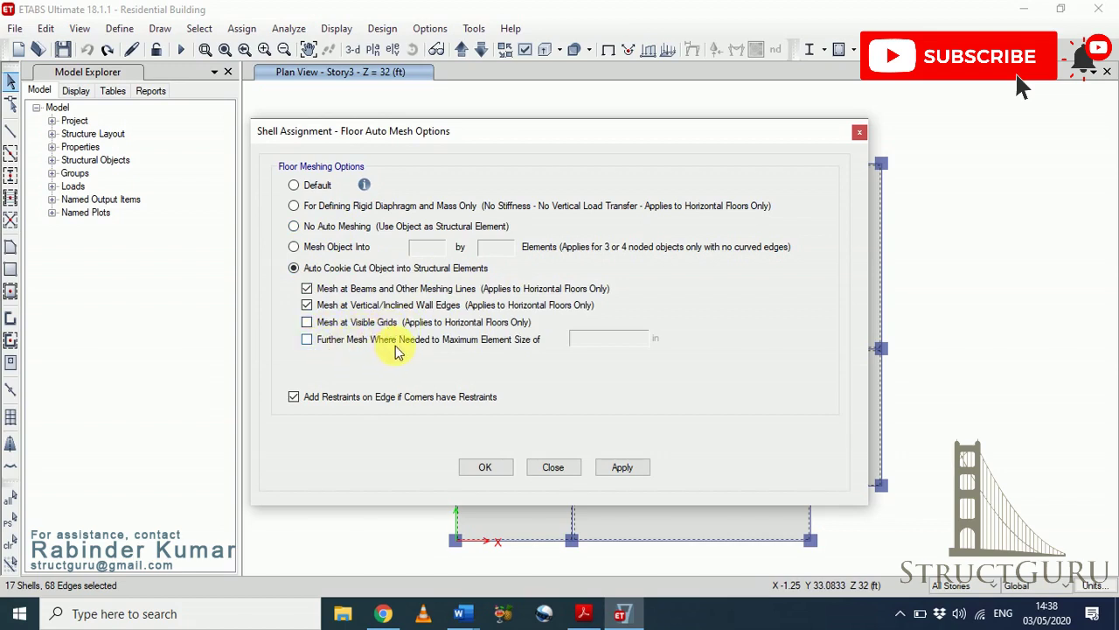
click(469, 347)
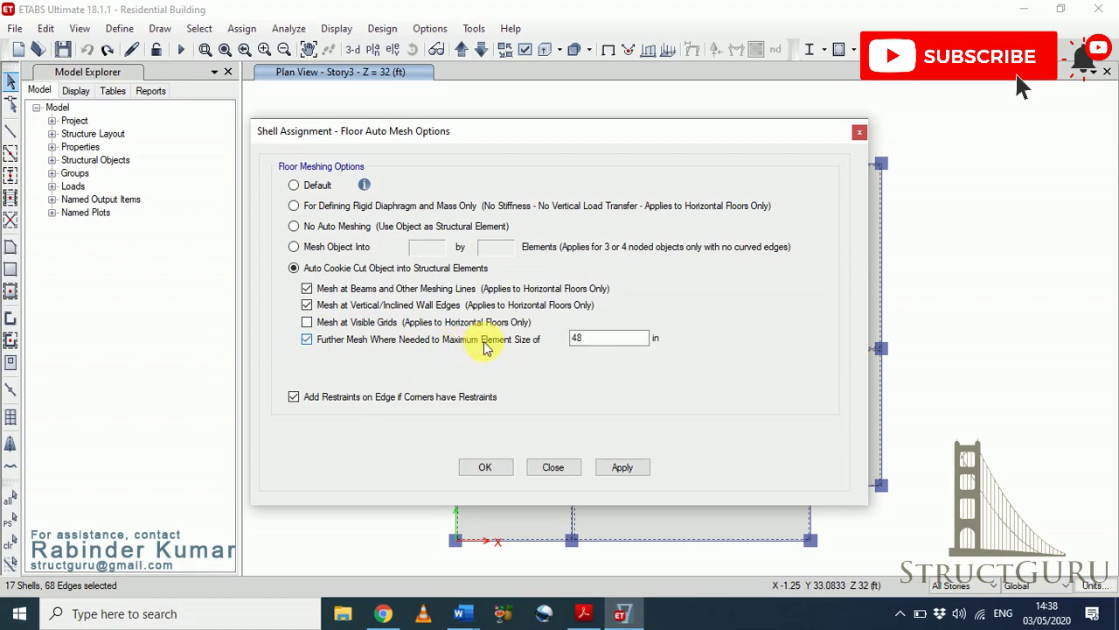
double_click(589, 341)
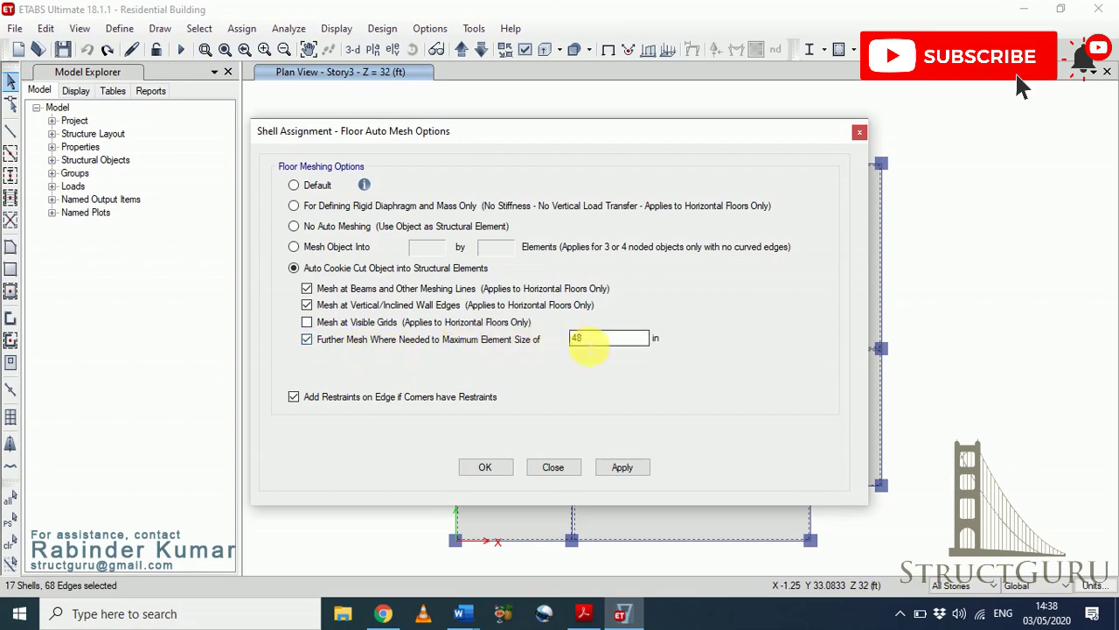
double_click(594, 343)
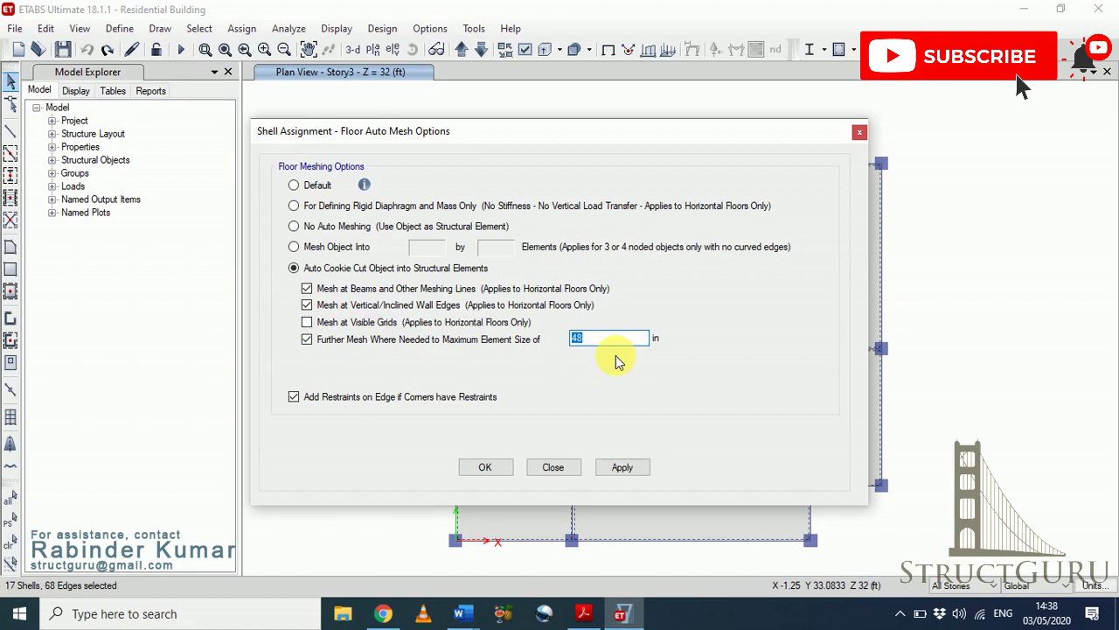
text(2)
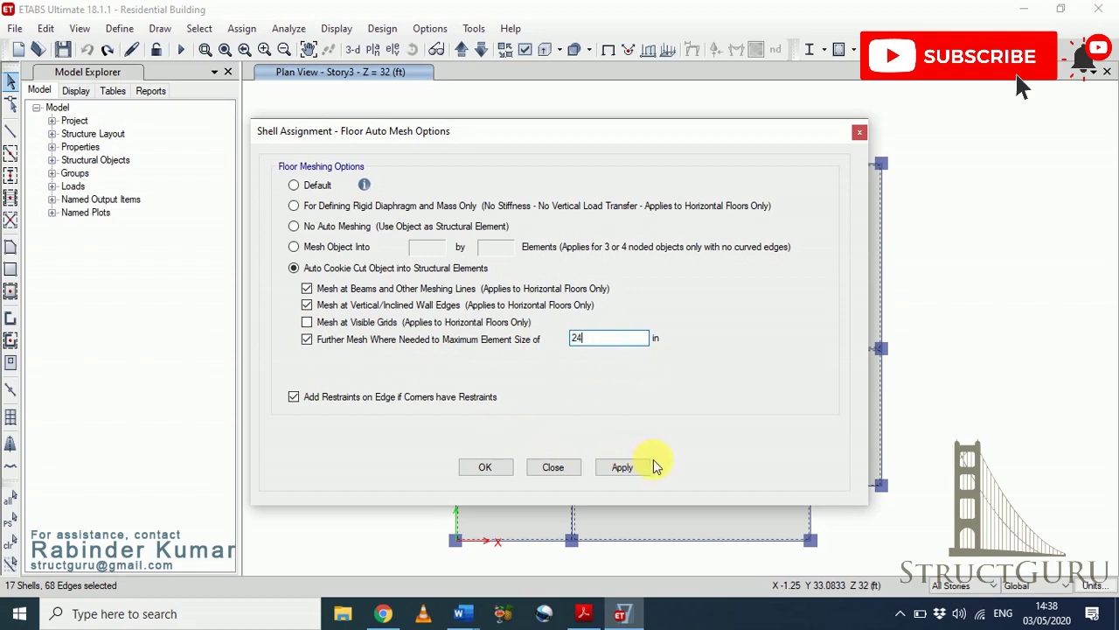
click(486, 467)
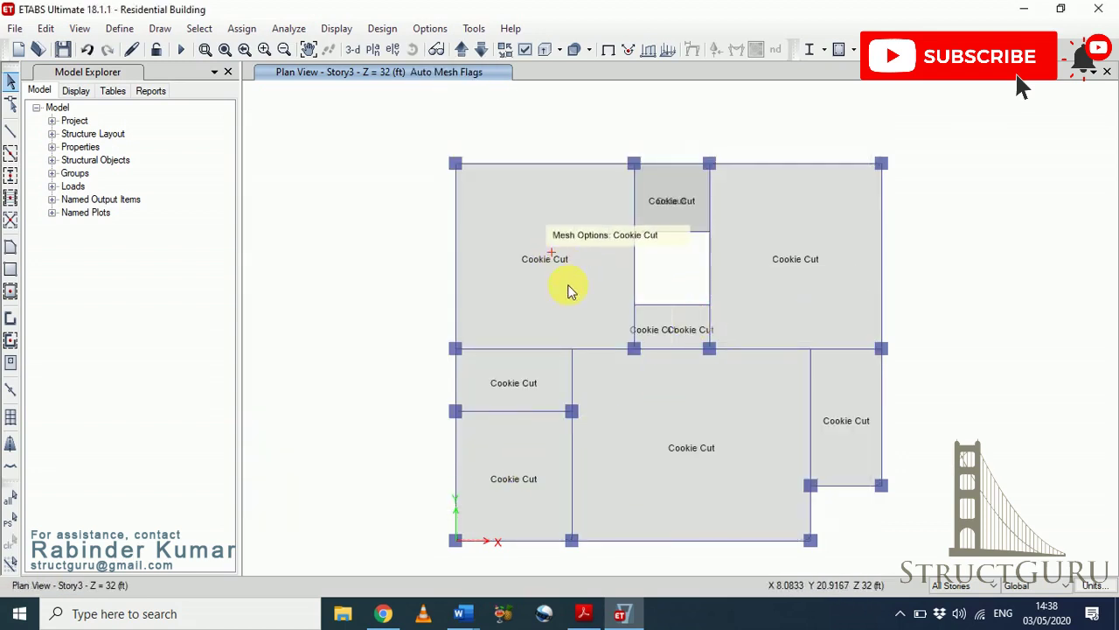
Enable Shell Analysis Mesh in the display options and apply it to the plan view.
click(530, 54)
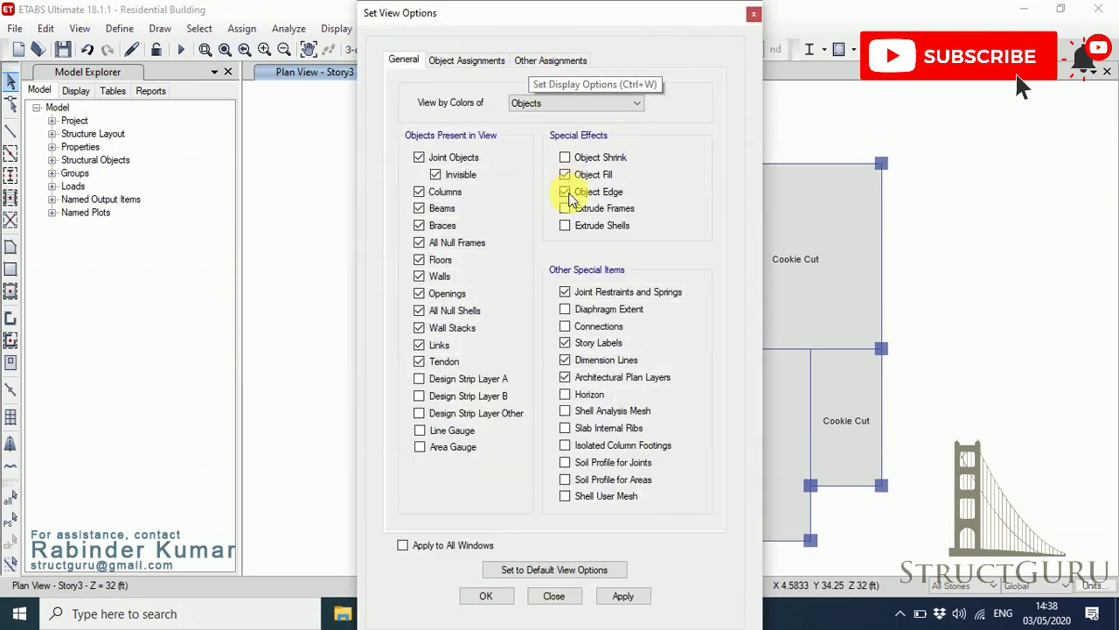
click(564, 410)
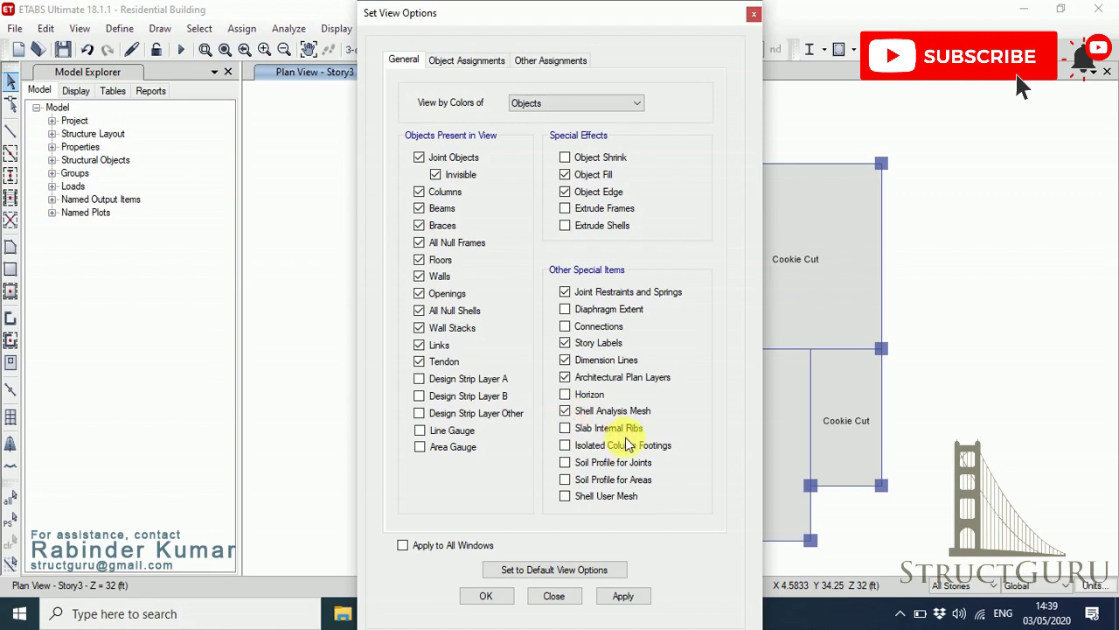
click(621, 602)
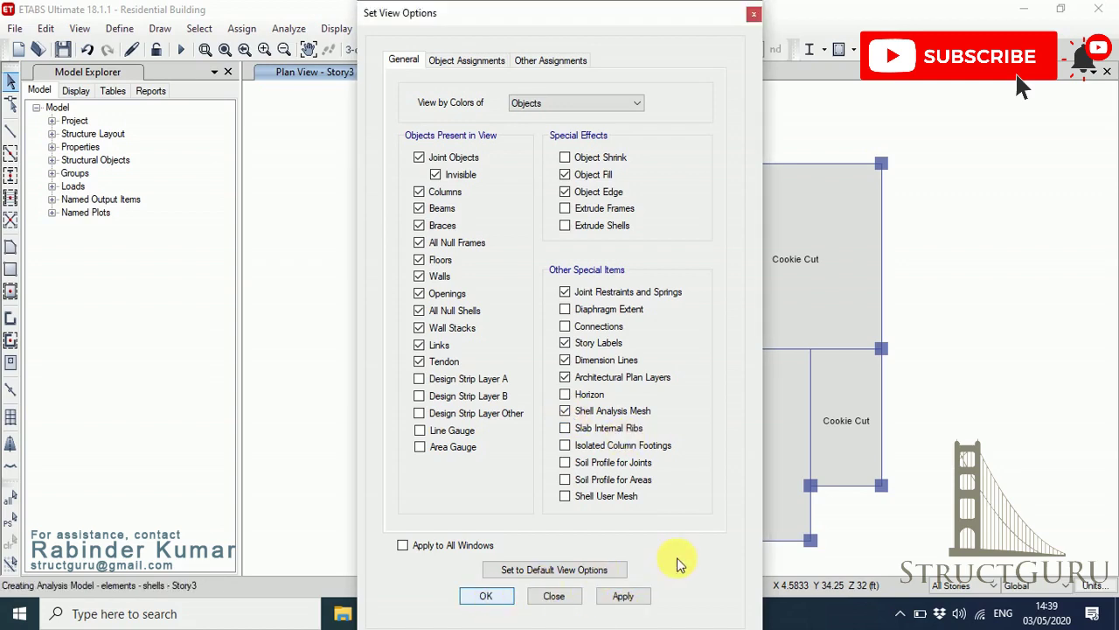
click(486, 596)
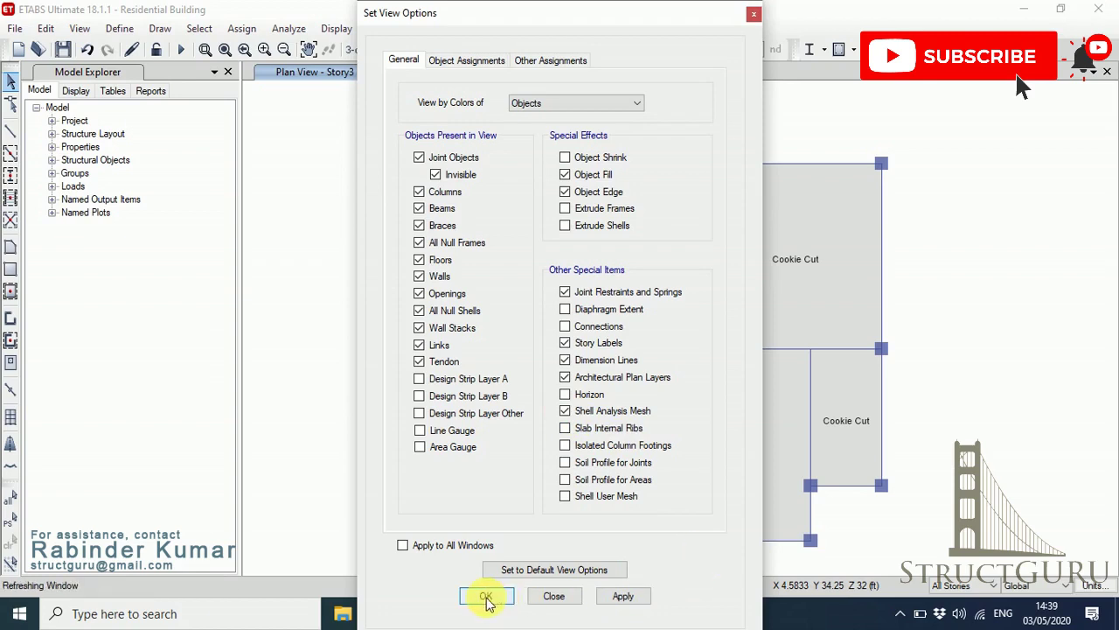